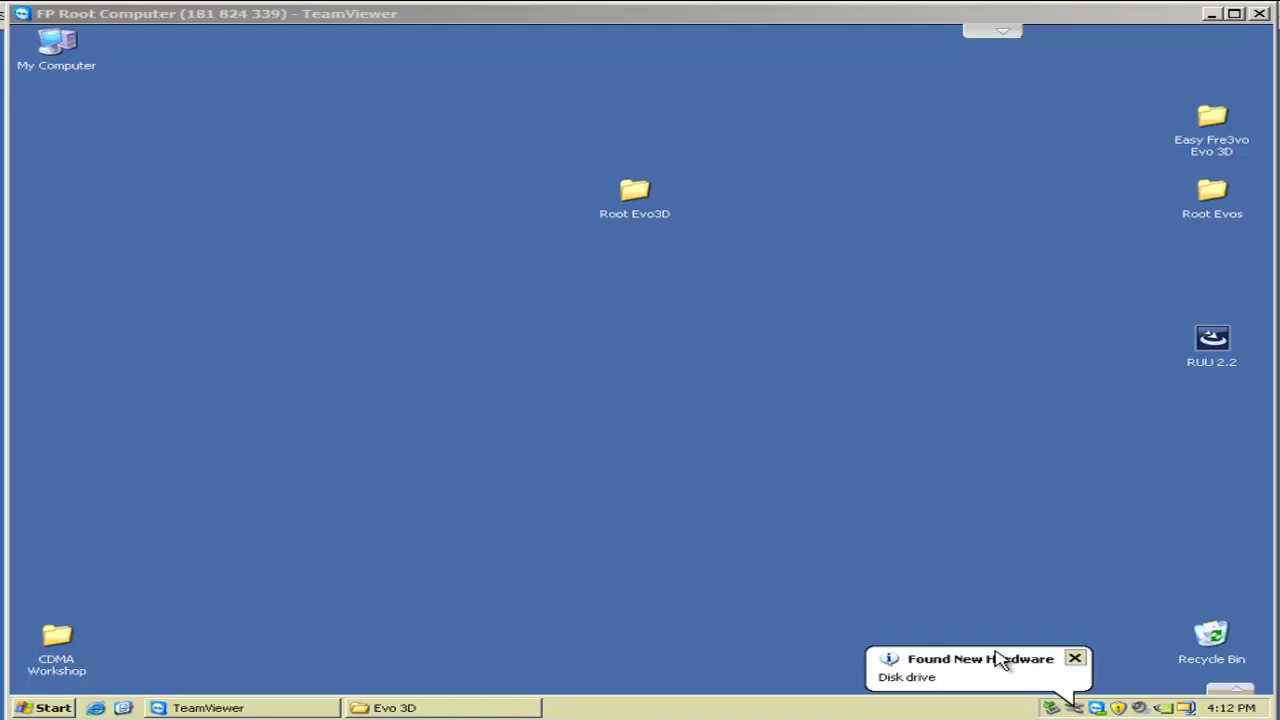
Step: Dismiss the new hardware notice, restore the Evo 3D folder and launch the HTCDEV shortcut
{"action": "left_click", "coordinate": [997, 660]}
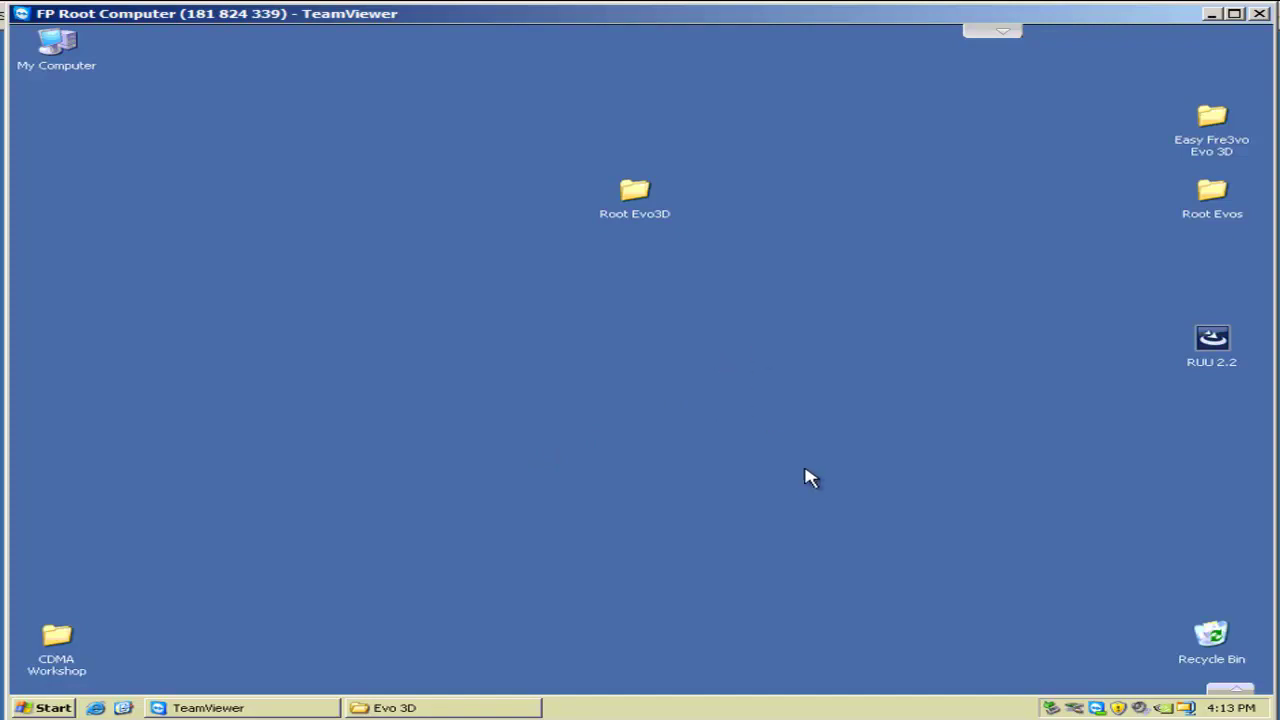
{"action": "left_click", "coordinate": [450, 710]}
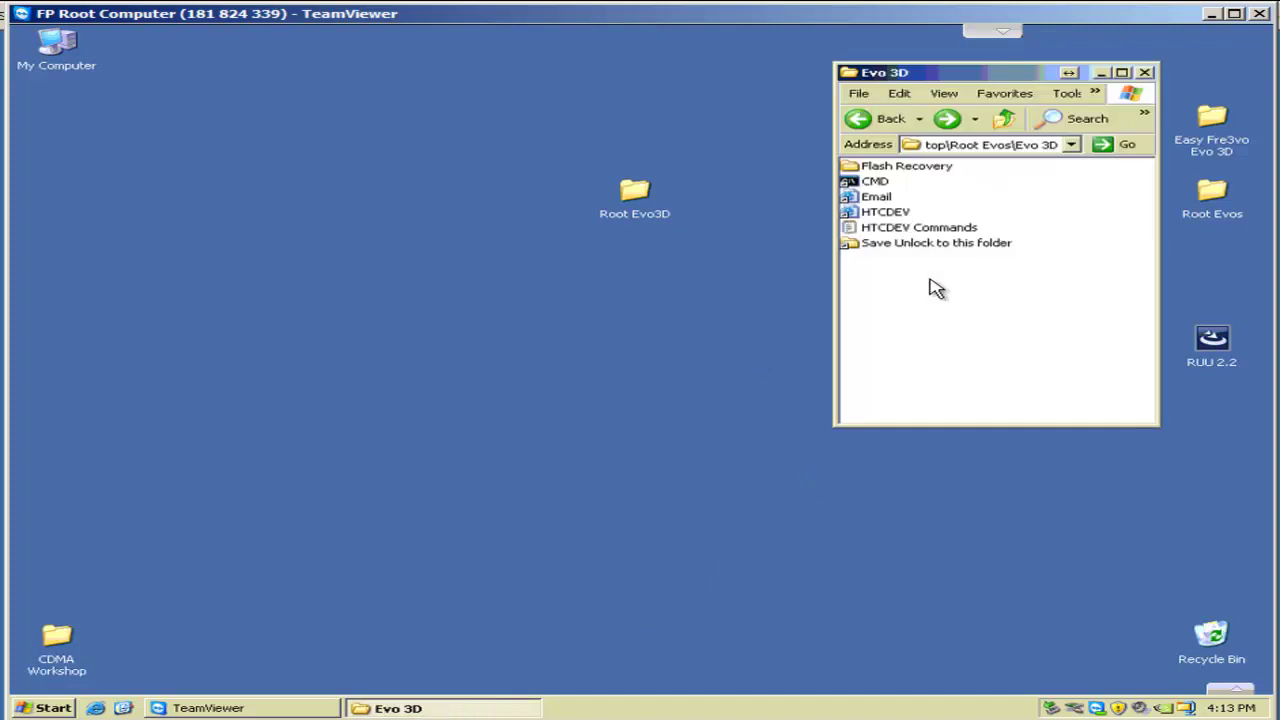
{"action": "double_click", "coordinate": [884, 213]}
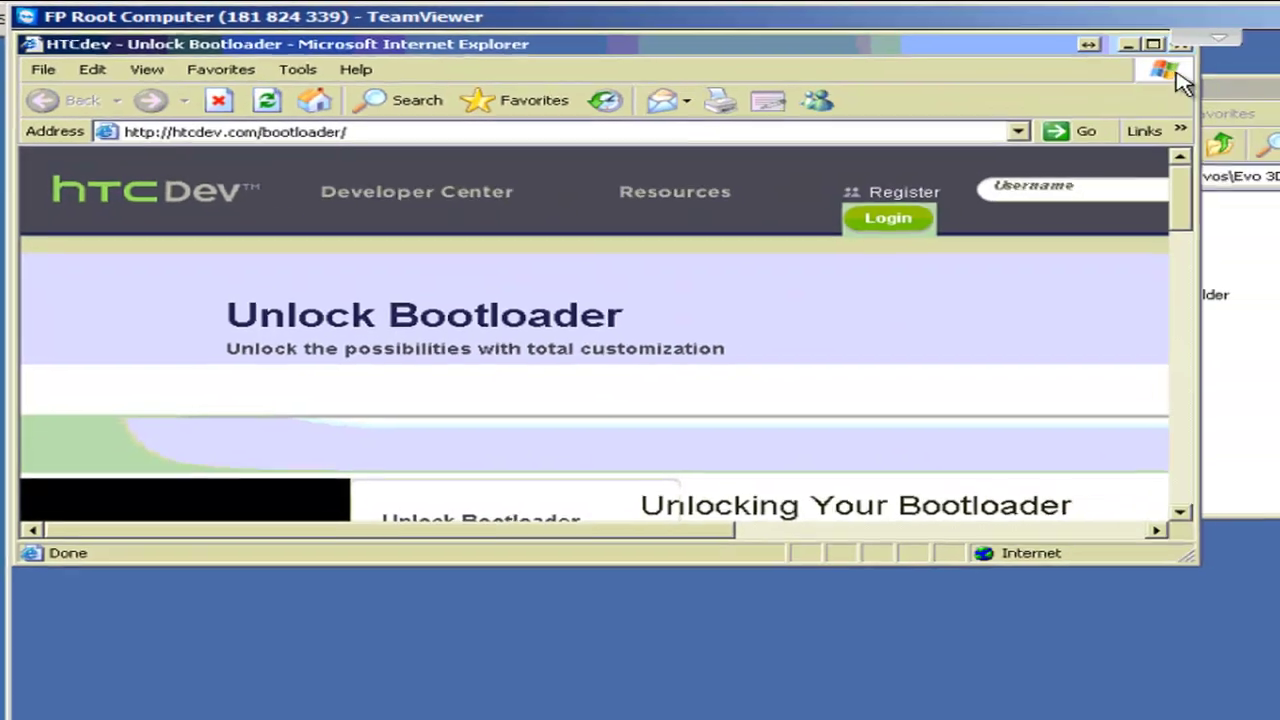
Step: Maximize Internet Explorer, bring the green Begin Unlock Bootloader button into view and start unlocking
{"action": "left_click", "coordinate": [1153, 44]}
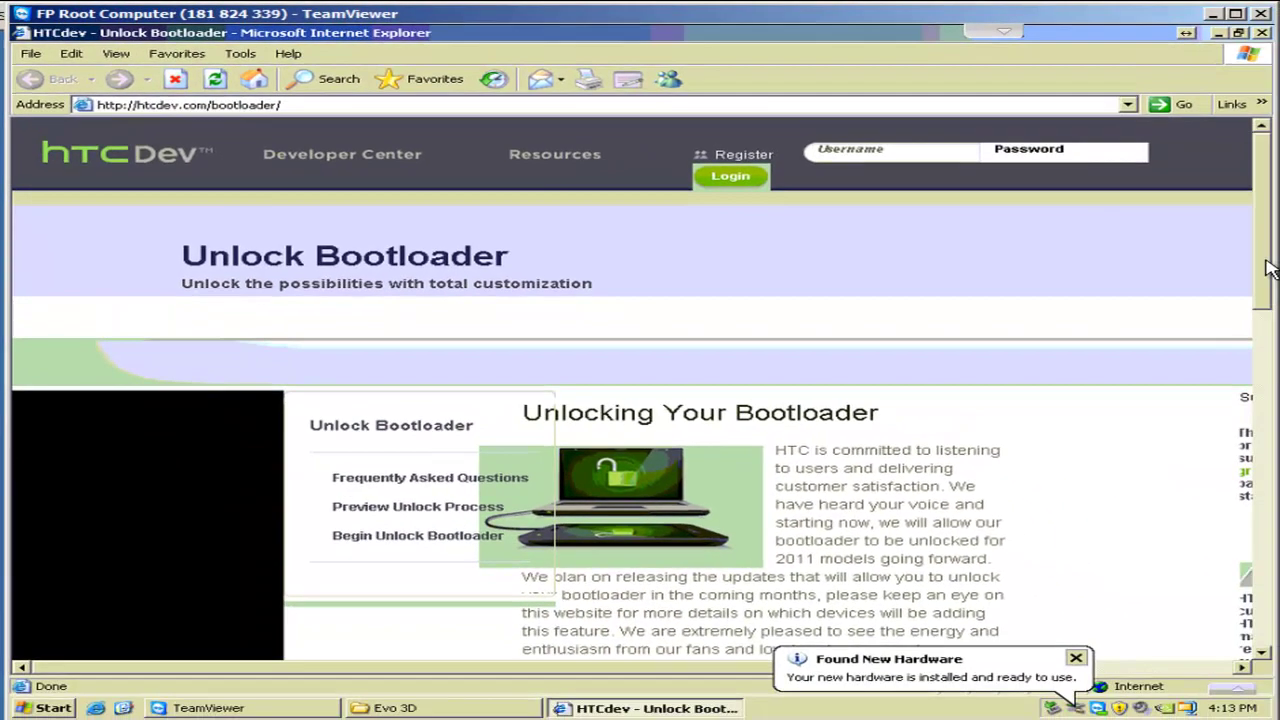
{"action": "scroll", "coordinate": [1268, 268], "scroll_direction": "down", "scroll_amount": 3}
{"action": "scroll", "coordinate": [893, 524], "scroll_direction": "down", "scroll_amount": 2}
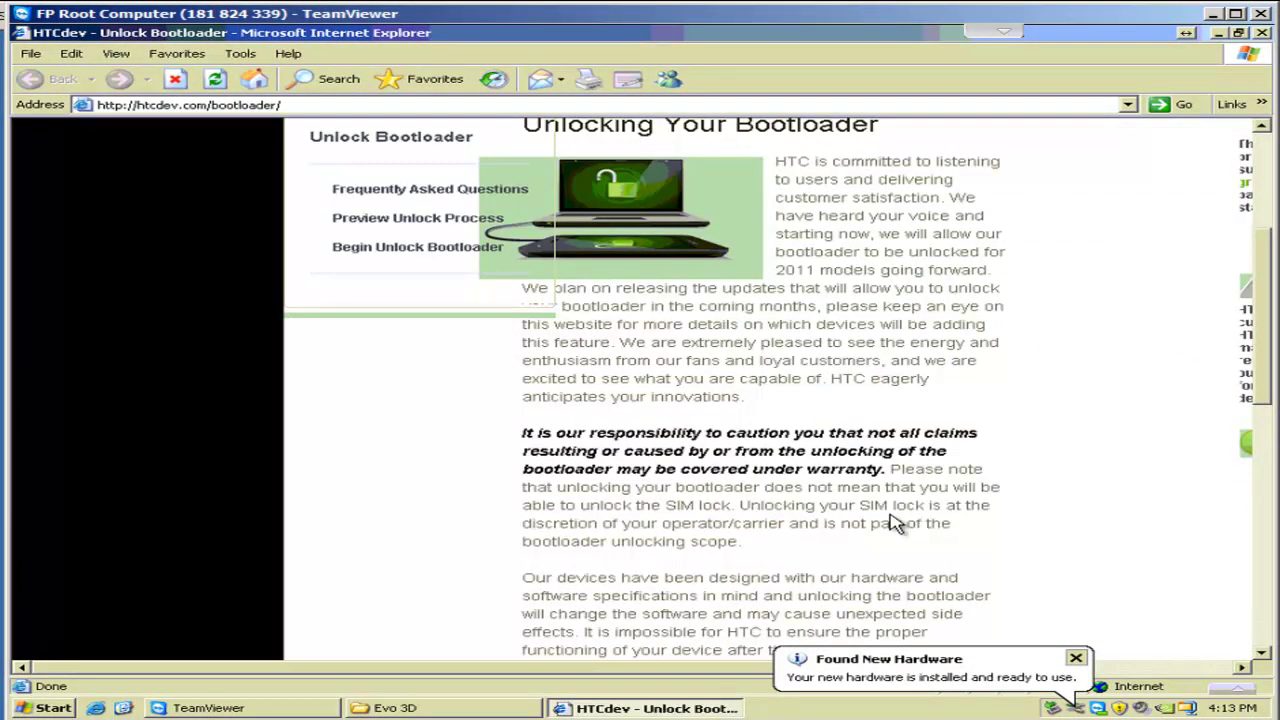
{"action": "left_click_drag", "start_coordinate": [1268, 320], "coordinate": [1270, 365]}
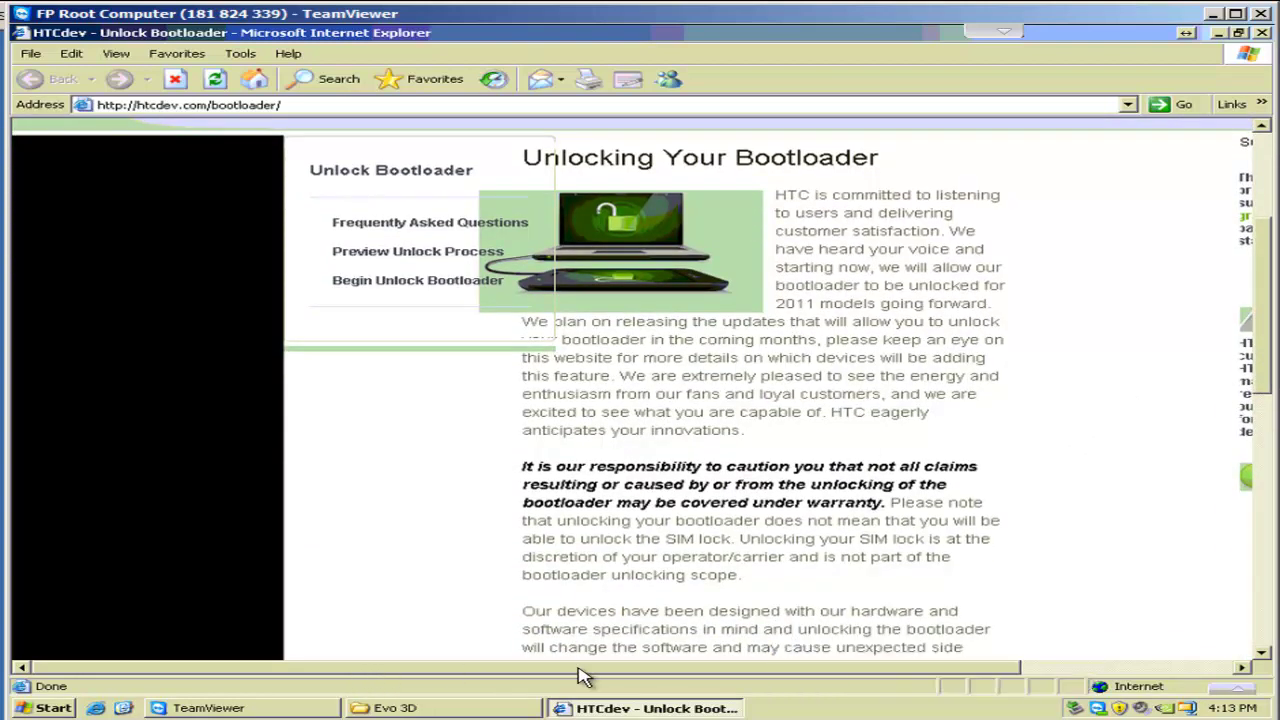
{"action": "left_click_drag", "start_coordinate": [263, 668], "coordinate": [891, 667]}
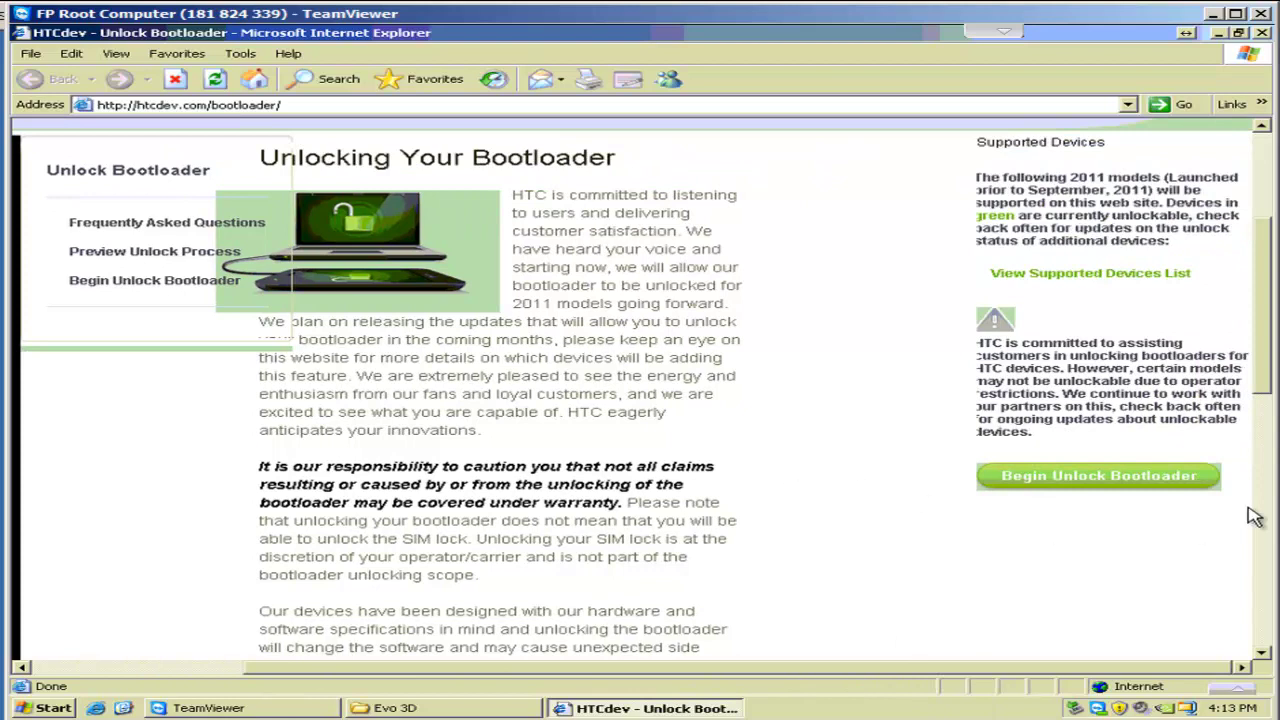
{"action": "mouse_move", "coordinate": [1266, 366]}
{"action": "left_mouse_down"}
{"action": "mouse_move", "coordinate": [1259, 283]}
{"action": "mouse_move", "coordinate": [1268, 343]}
{"action": "left_mouse_up"}
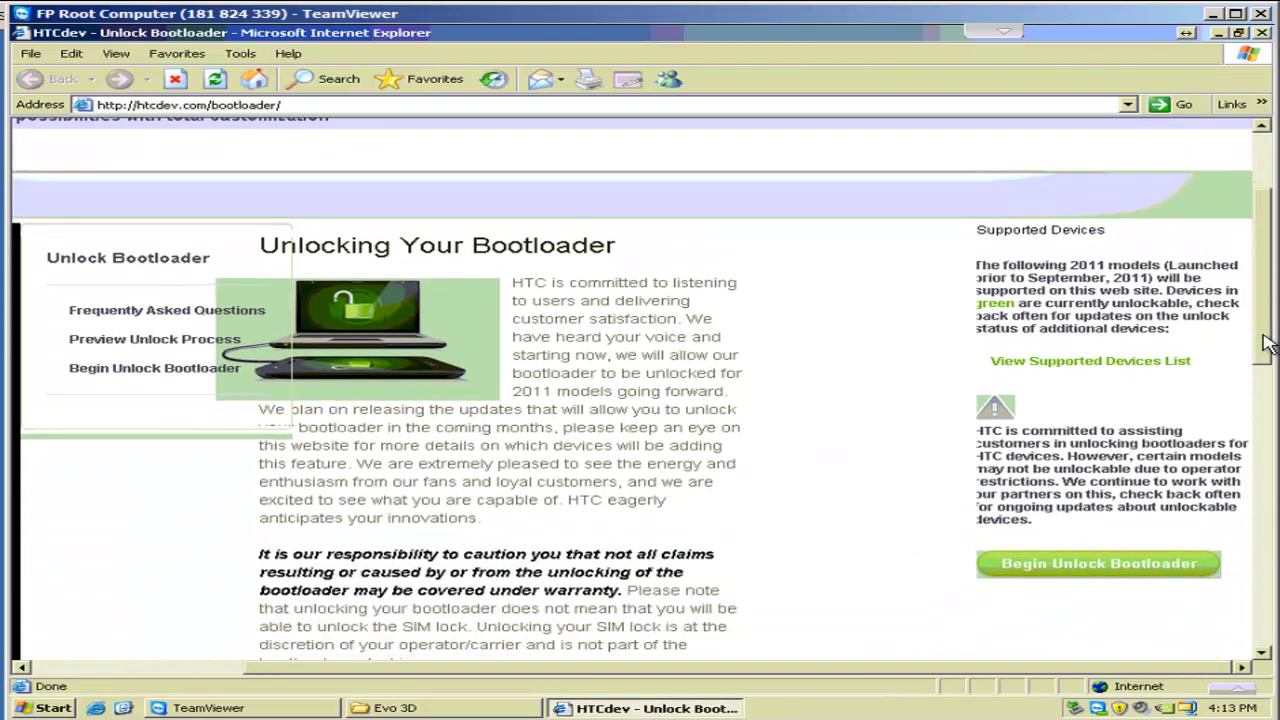
{"action": "left_click", "coordinate": [1080, 567]}
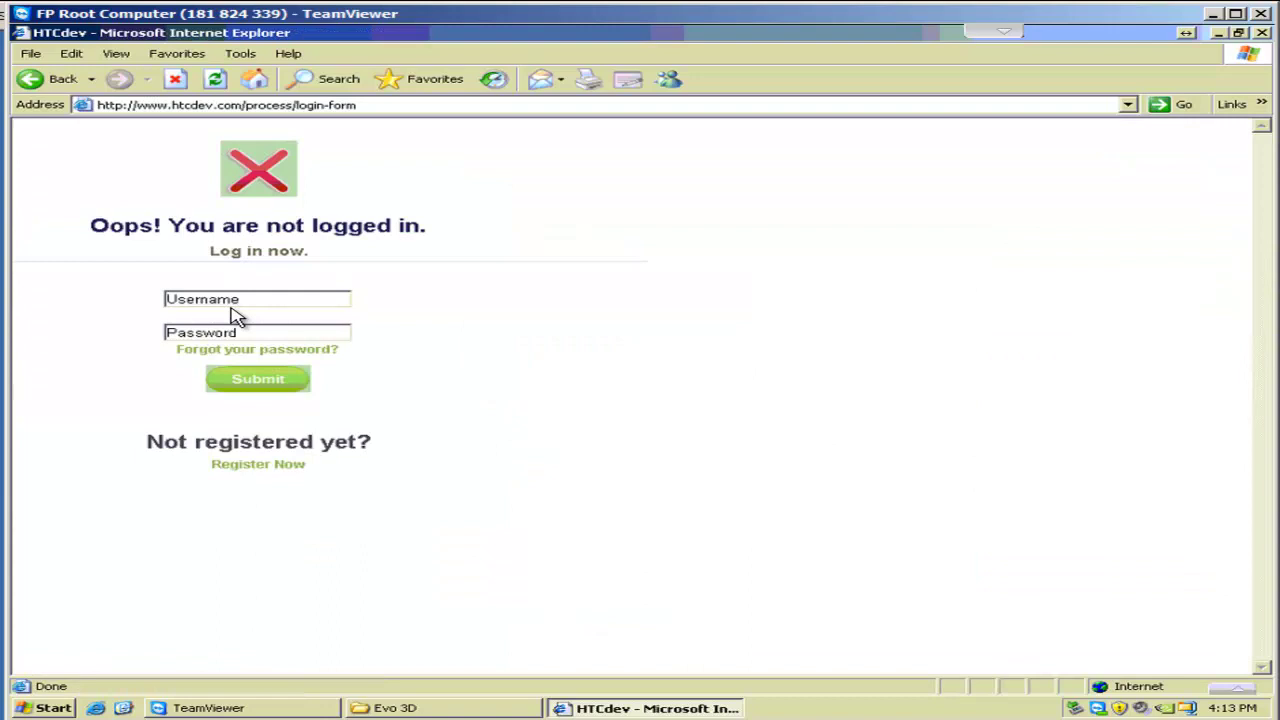
Step: Log in to HTCdev with the autocompleted saved username and the account password
{"action": "left_click", "coordinate": [257, 298]}
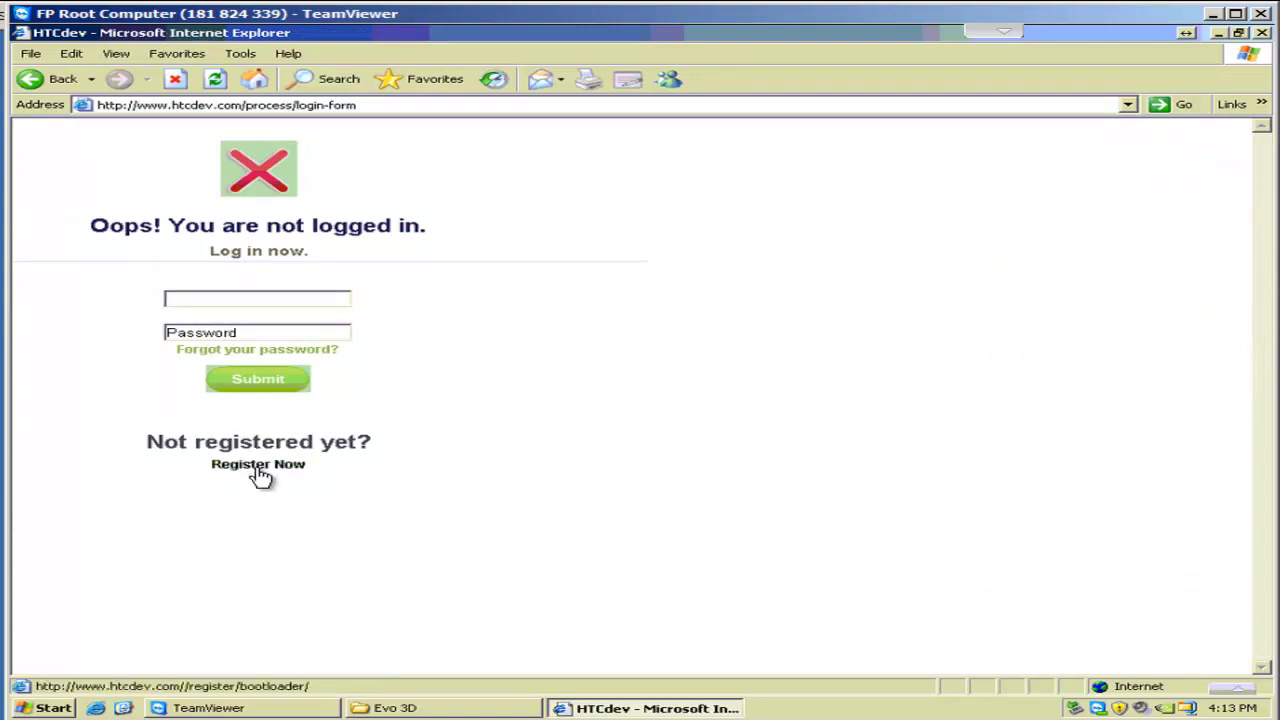
{"action": "key", "text": "Down"}
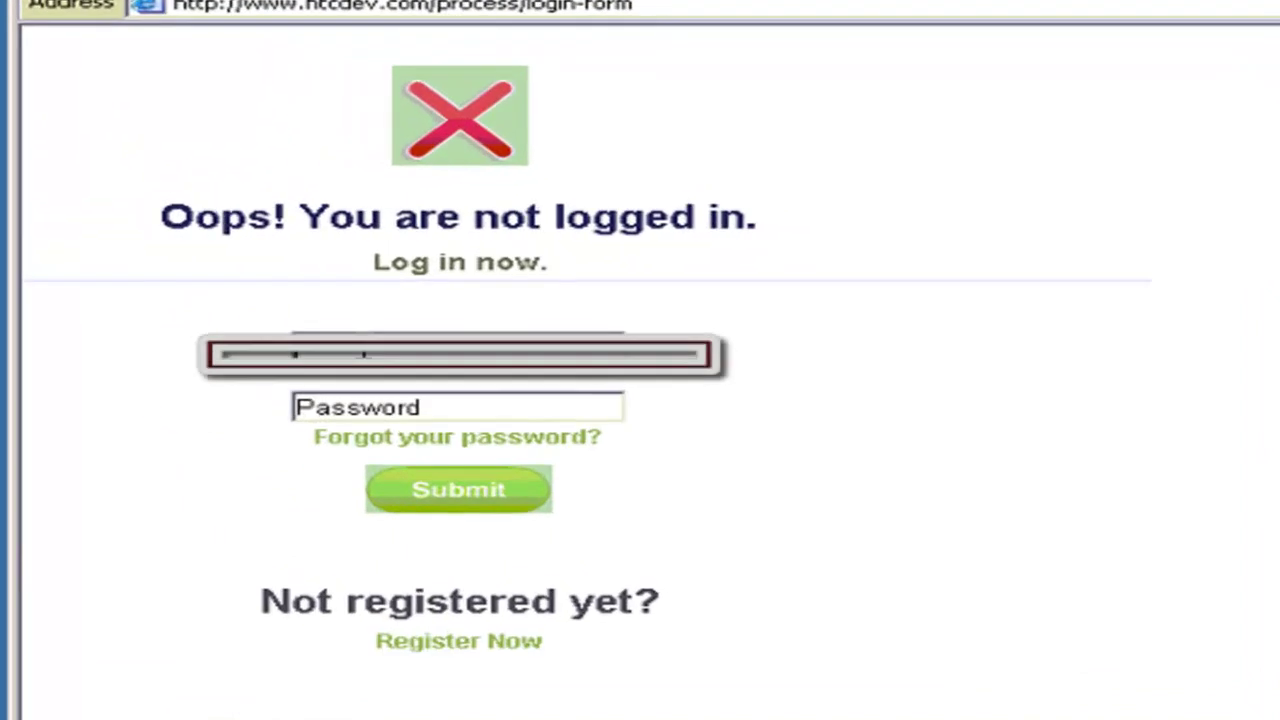
{"action": "left_click", "coordinate": [451, 398]}
{"action": "left_click", "coordinate": [377, 406]}
{"action": "type", "text": "********"}
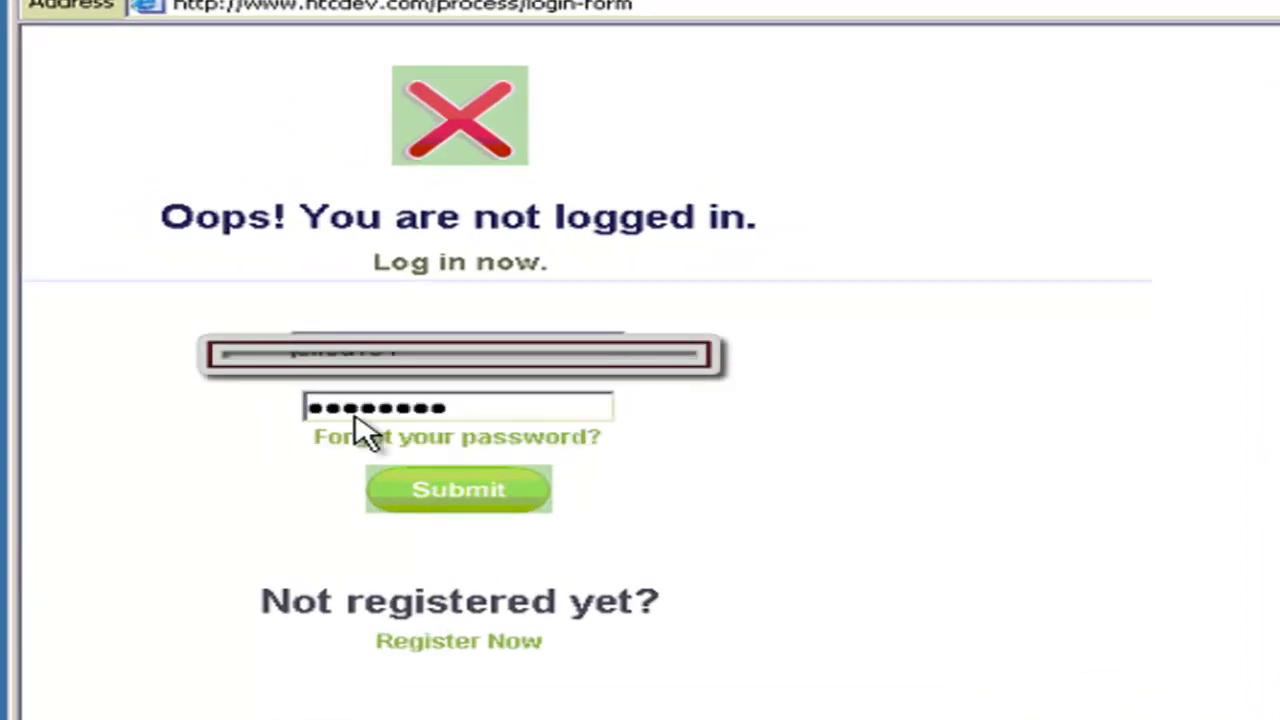
{"action": "left_click_drag", "start_coordinate": [489, 403], "coordinate": [263, 425]}
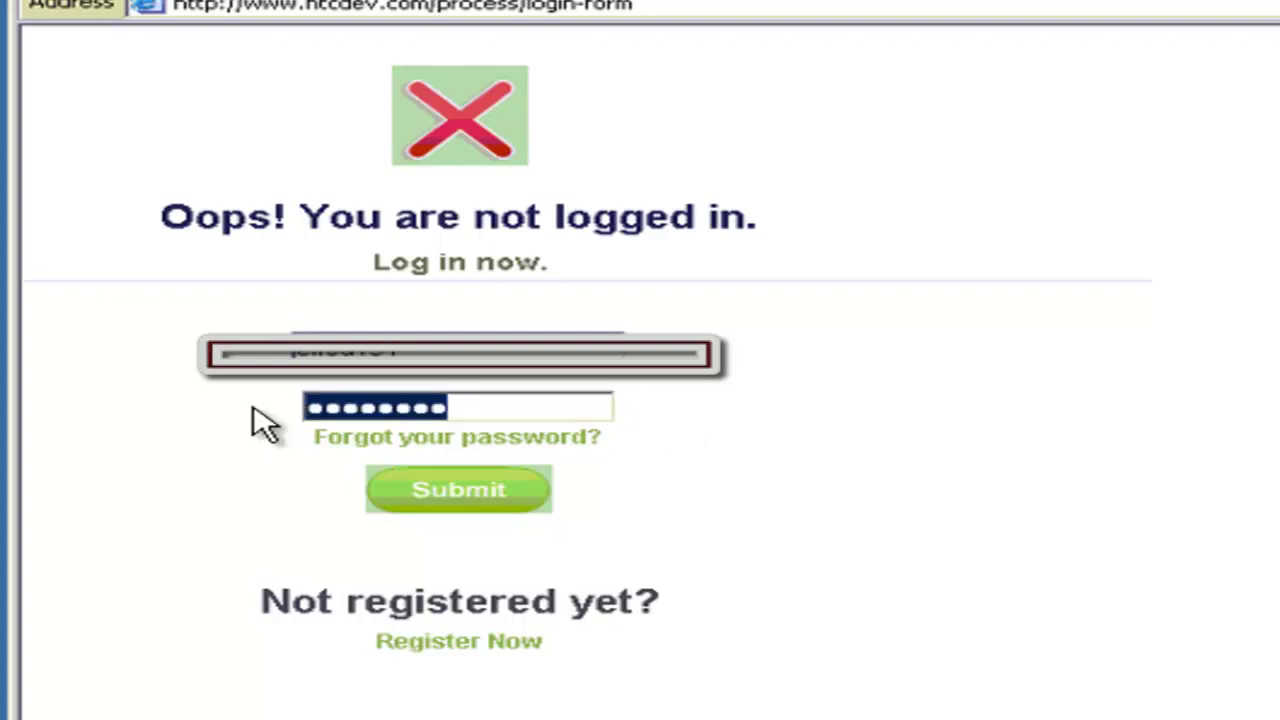
{"action": "type", "text": "*********"}
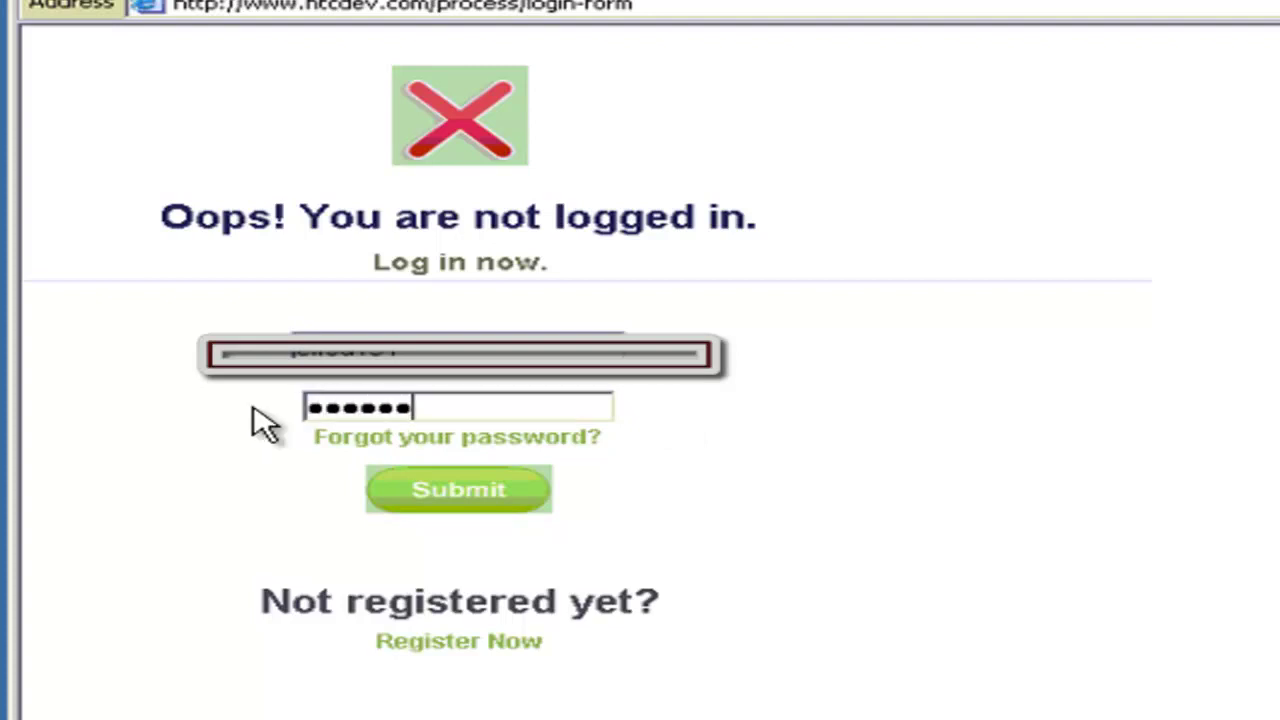
{"action": "left_click", "coordinate": [518, 502]}
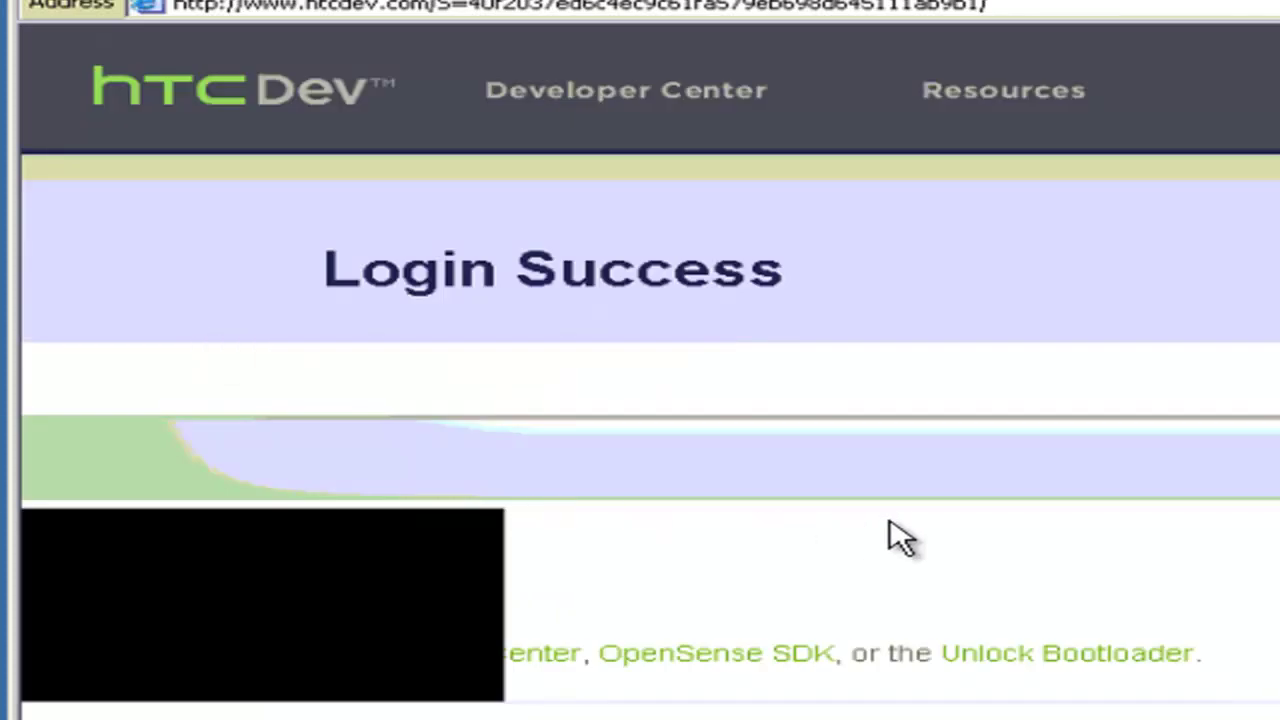
Step: Restart Begin Unlock Bootloader from the Unlock Bootloader page and answer Yes to continue
{"action": "left_click", "coordinate": [1072, 655]}
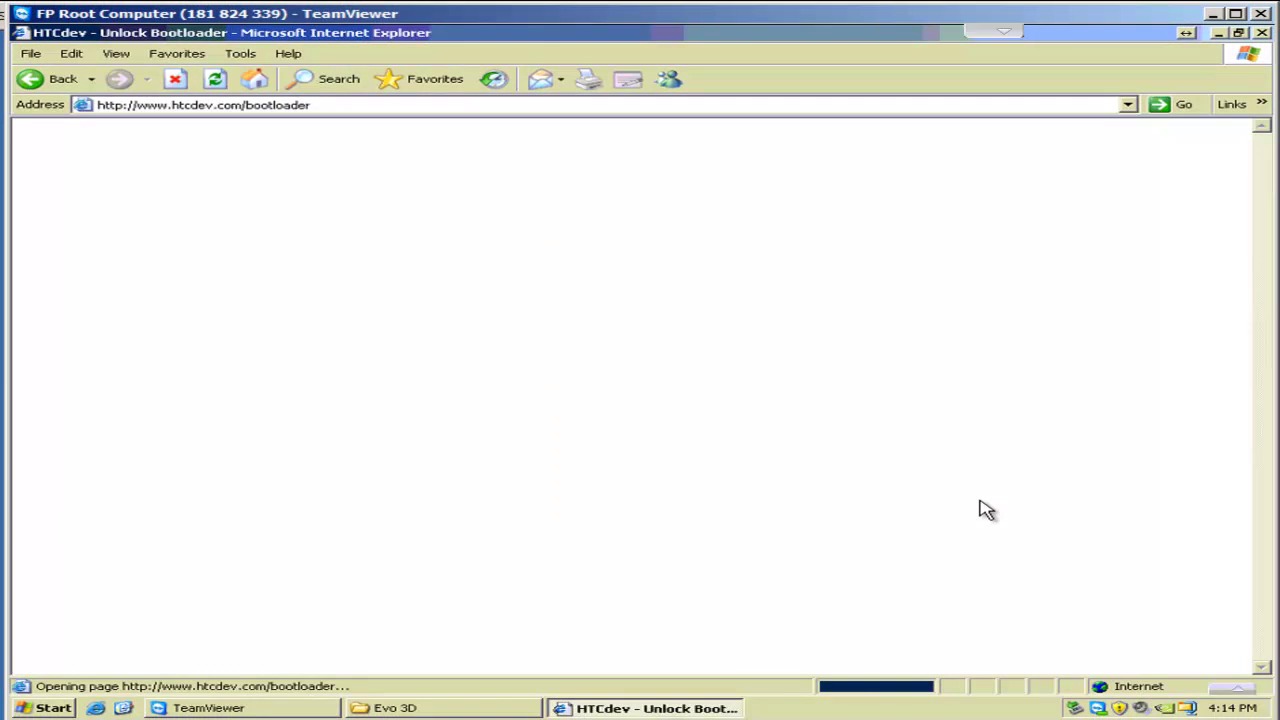
{"action": "scroll", "coordinate": [1134, 506], "scroll_direction": "down", "scroll_amount": 5}
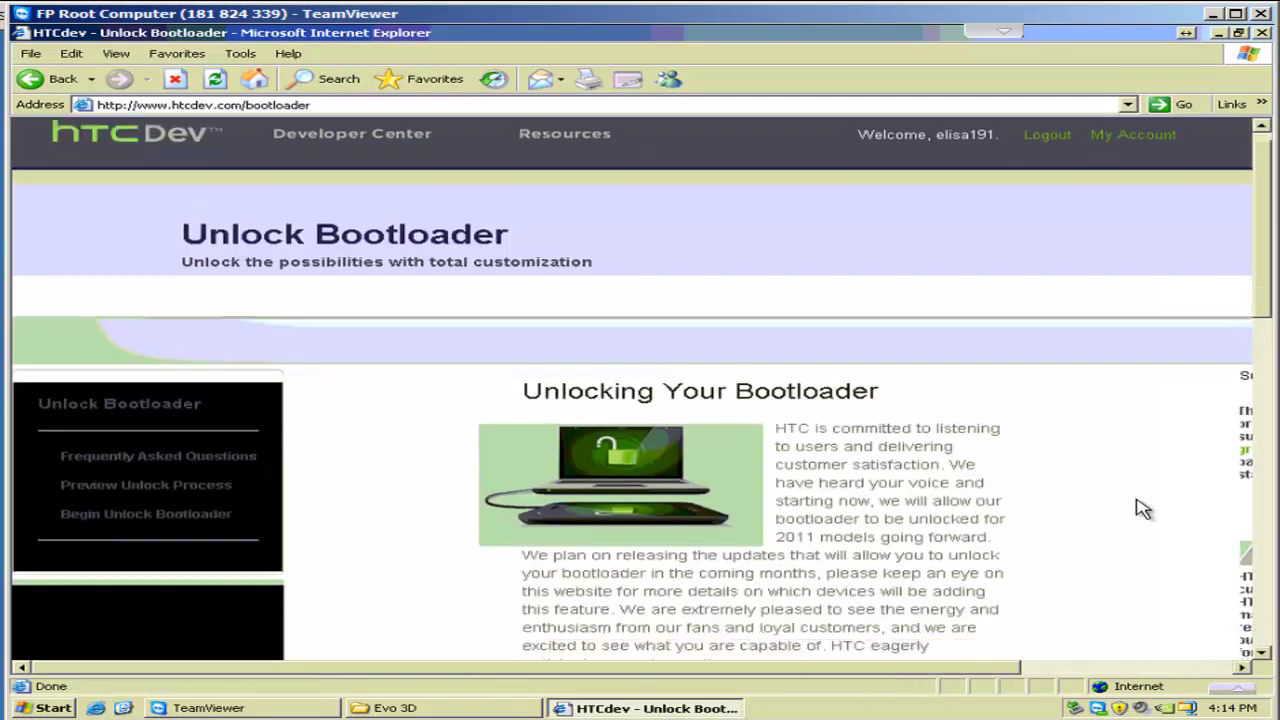
{"action": "left_click", "coordinate": [1205, 667]}
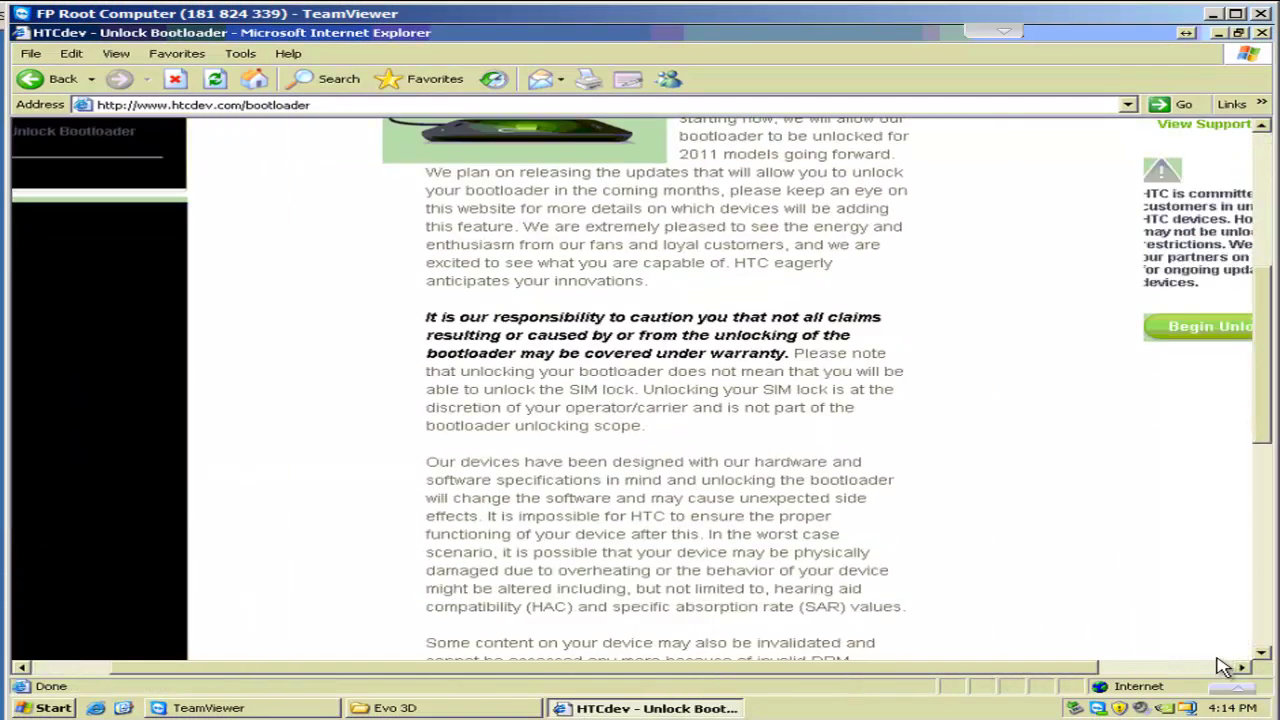
{"action": "left_click", "coordinate": [1078, 330]}
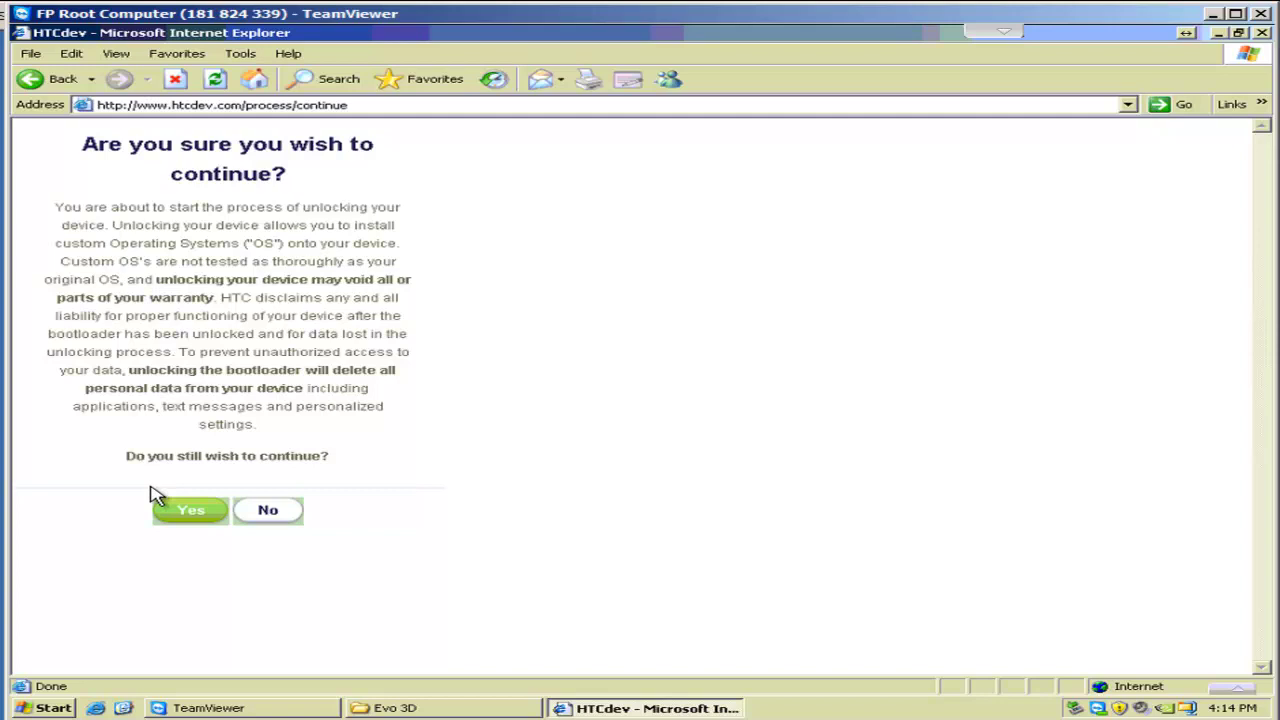
{"action": "left_click", "coordinate": [187, 514]}
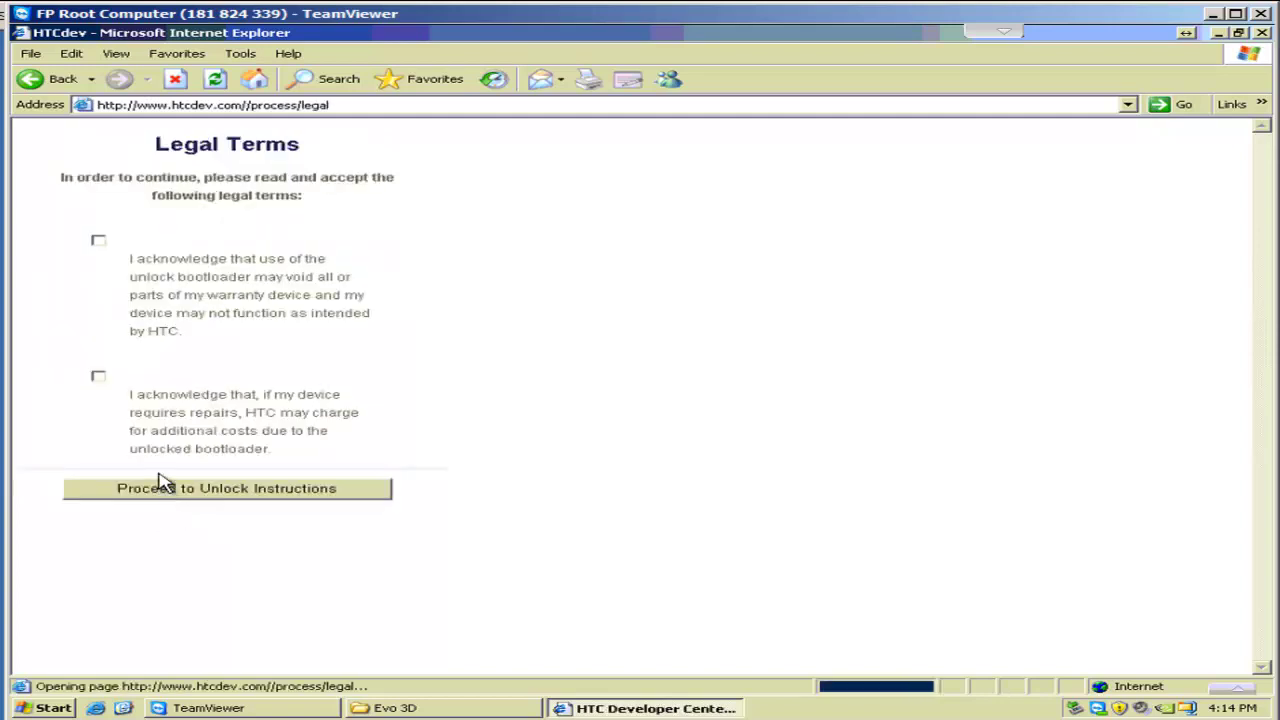
Step: Accept the warranty and repair-costs acknowledgements and scroll to Step 4 of the instructions
{"action": "left_click", "coordinate": [100, 244]}
{"action": "left_click", "coordinate": [100, 361]}
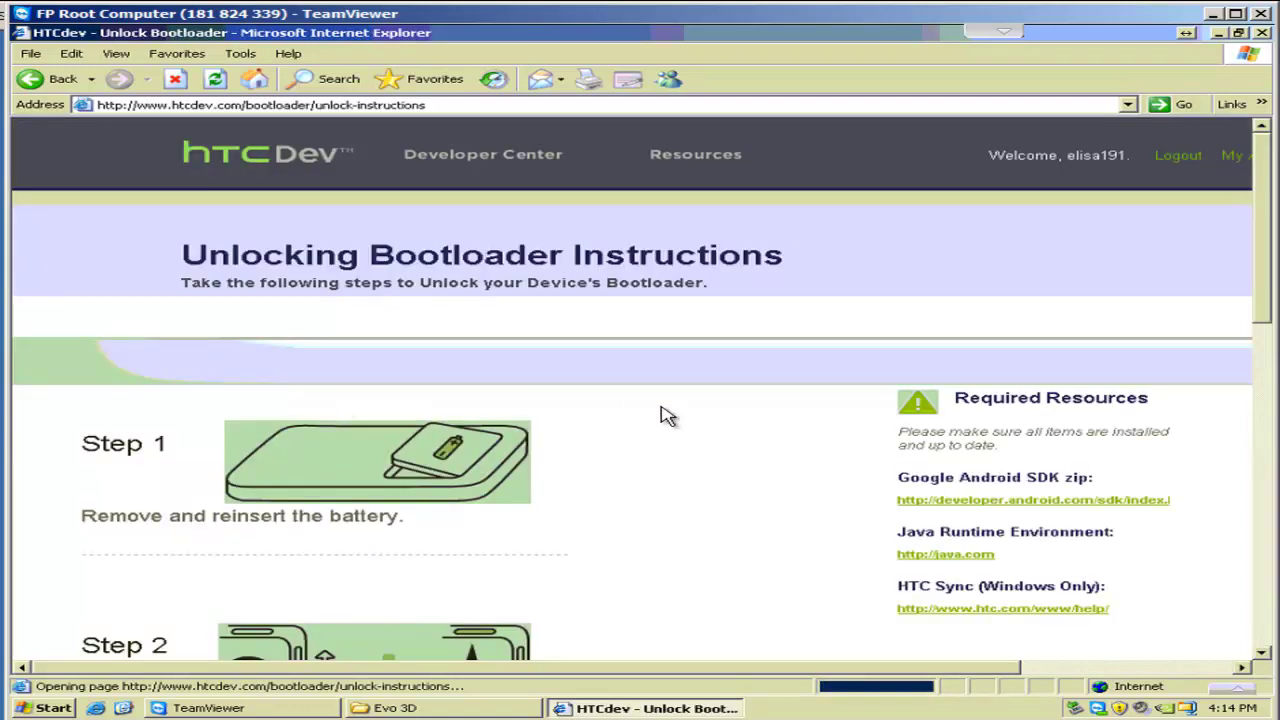
{"action": "scroll", "coordinate": [709, 457], "scroll_direction": "down", "scroll_amount": 5}
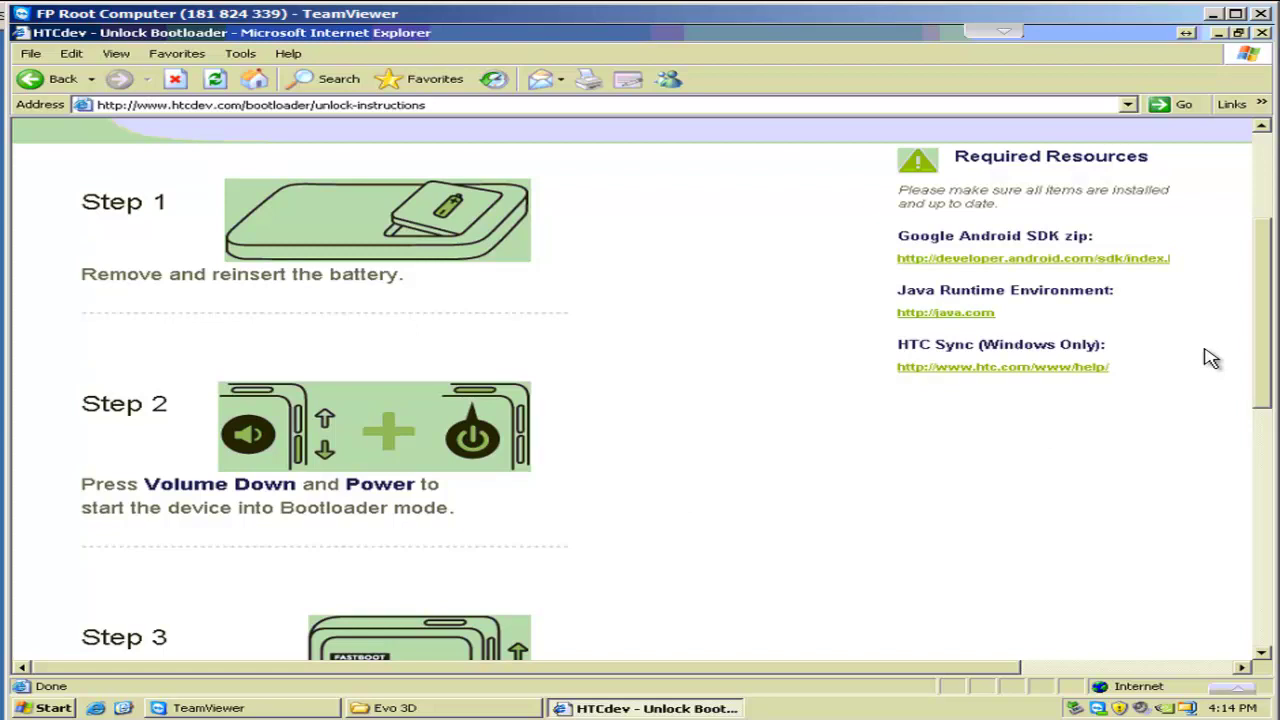
{"action": "scroll", "coordinate": [1272, 325], "scroll_direction": "down", "scroll_amount": 2}
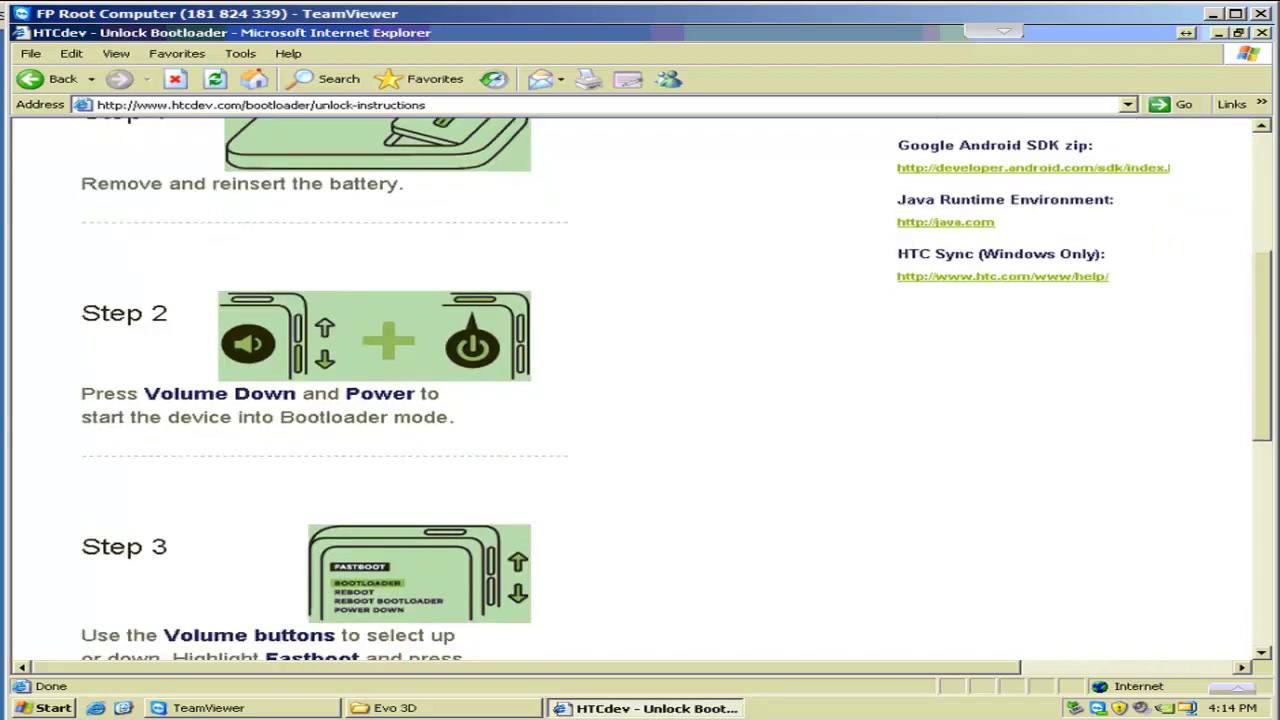
{"action": "left_click", "coordinate": [1272, 465]}
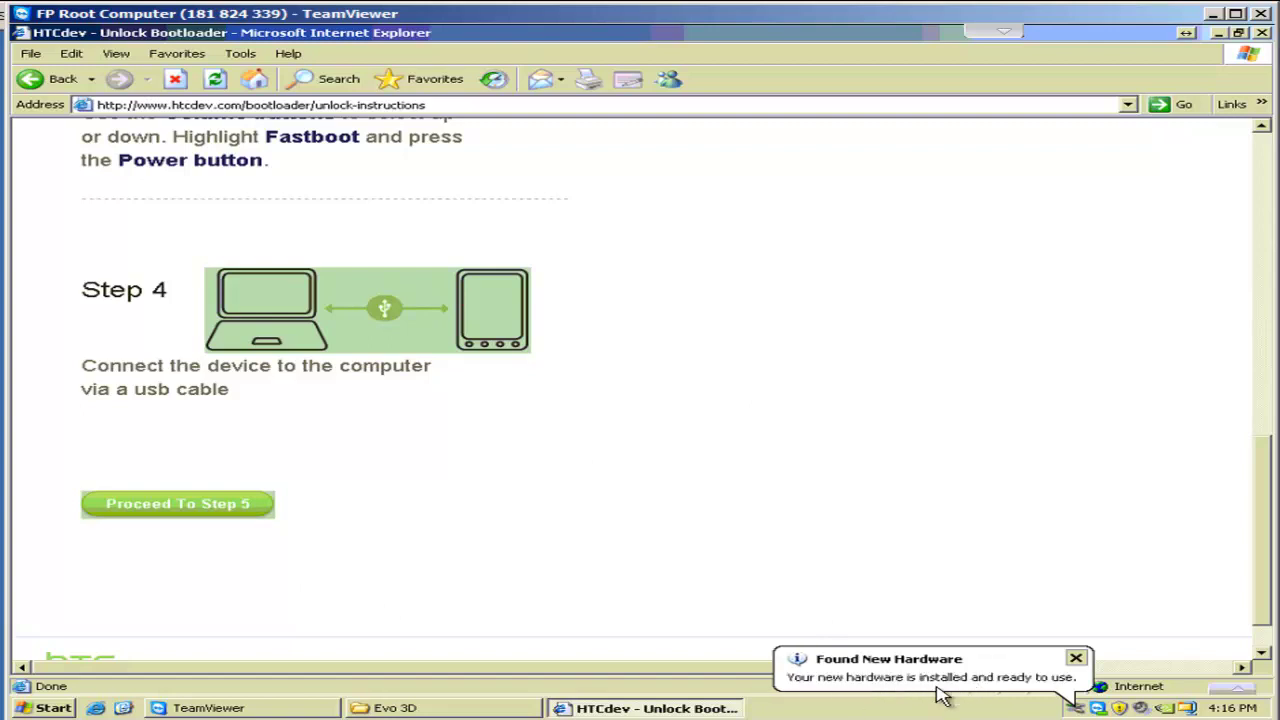
Step: Read Step 5's file list (adb, AdbWinApi.dll, fastboot into C:\Android), then minimize the browser
{"action": "left_click", "coordinate": [1076, 657]}
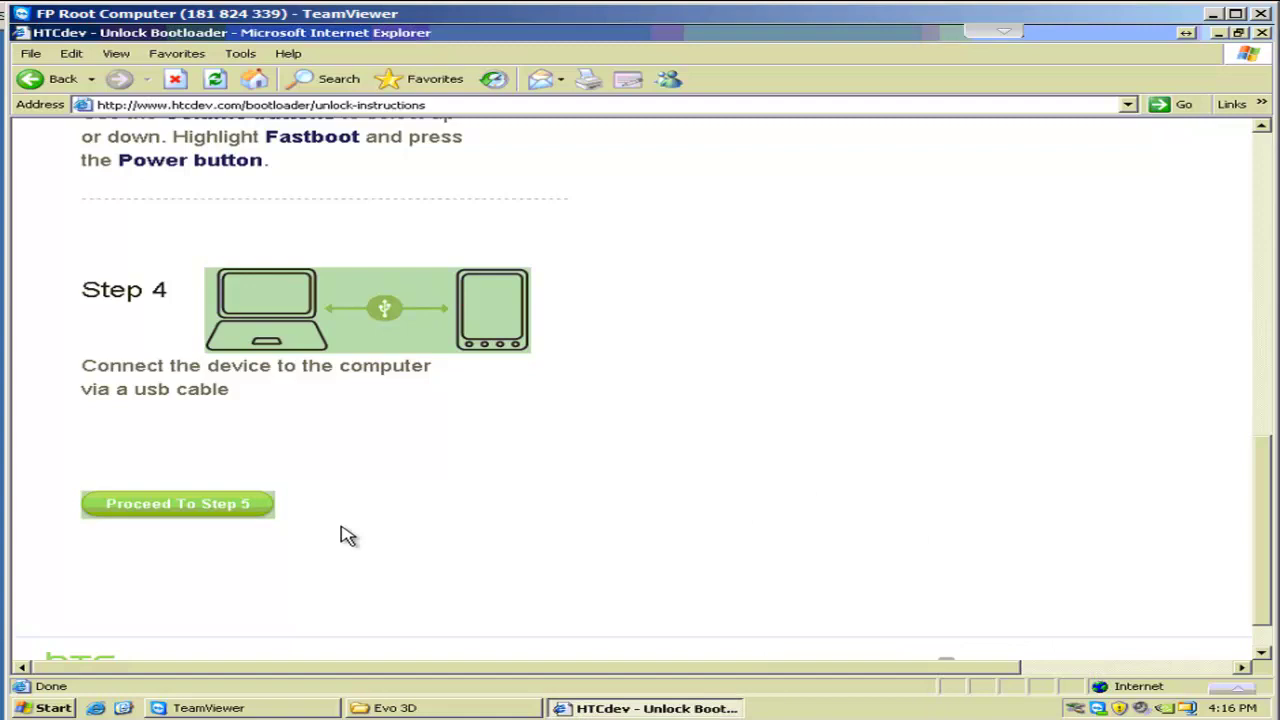
{"action": "left_click", "coordinate": [205, 528]}
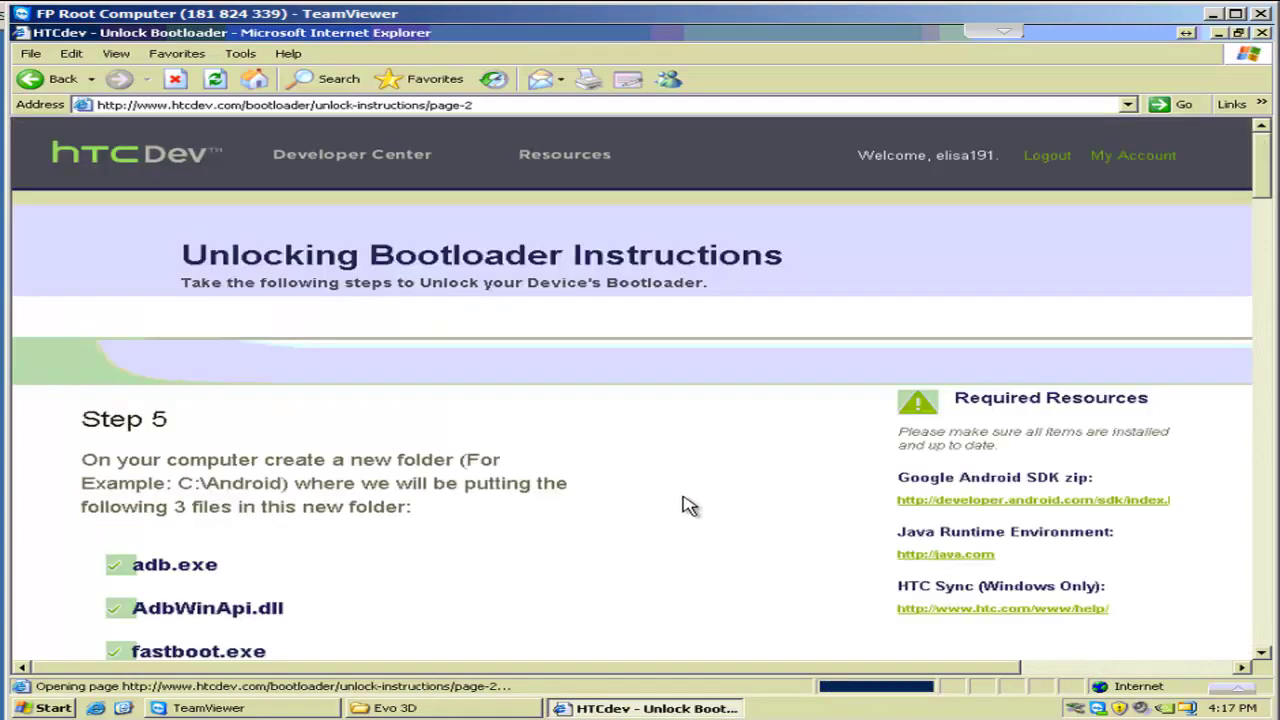
{"action": "scroll", "coordinate": [691, 480], "scroll_direction": "down", "scroll_amount": 5}
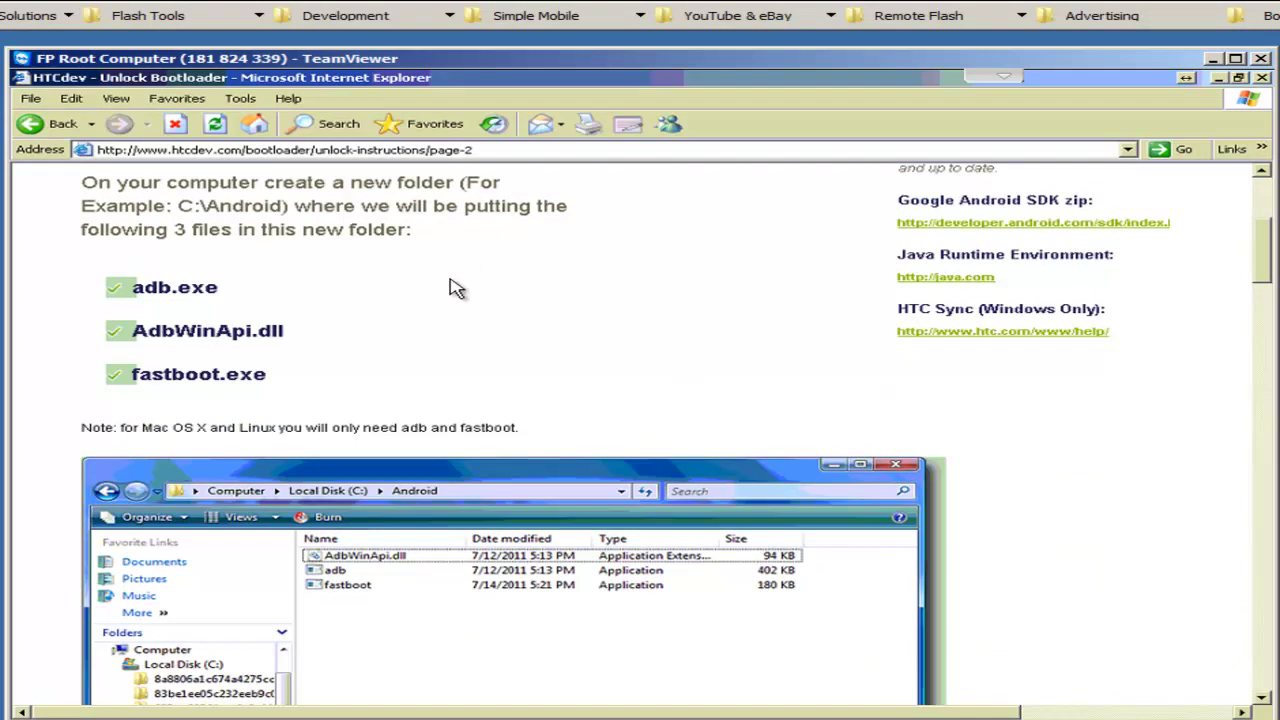
{"action": "scroll", "coordinate": [490, 323], "scroll_direction": "up", "scroll_amount": 1}
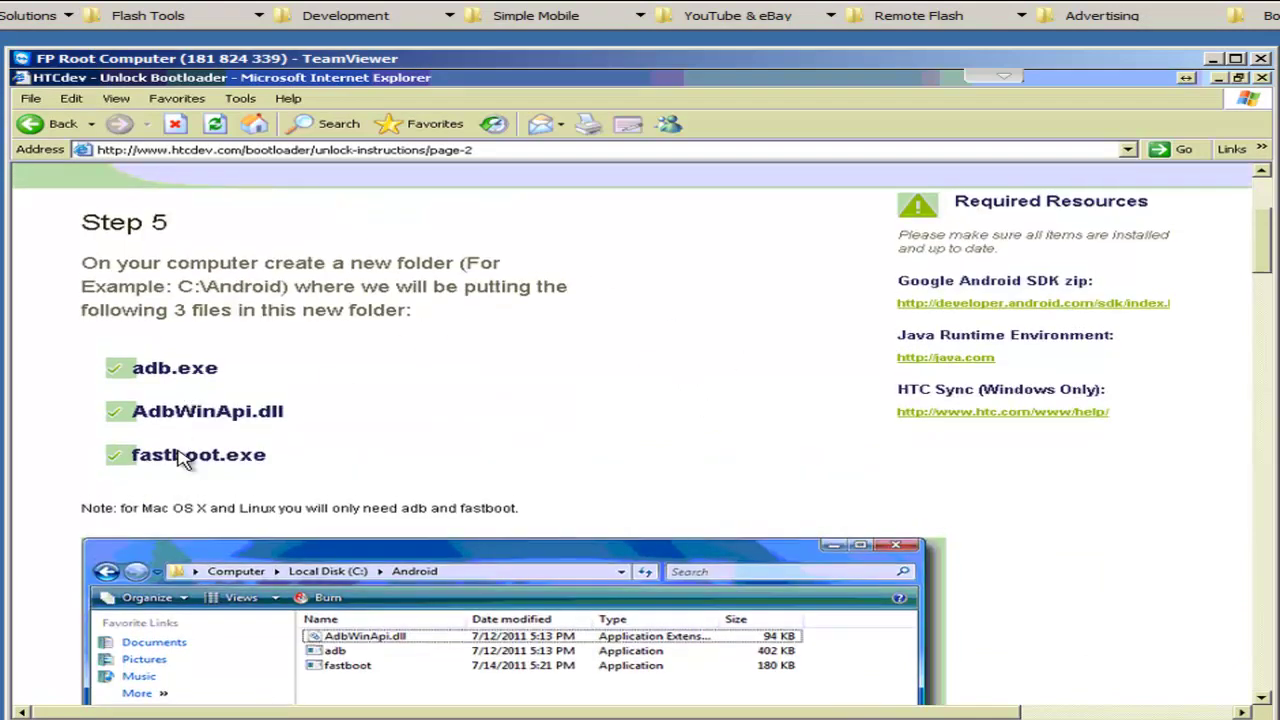
{"action": "scroll", "coordinate": [580, 412], "scroll_direction": "down", "scroll_amount": 2}
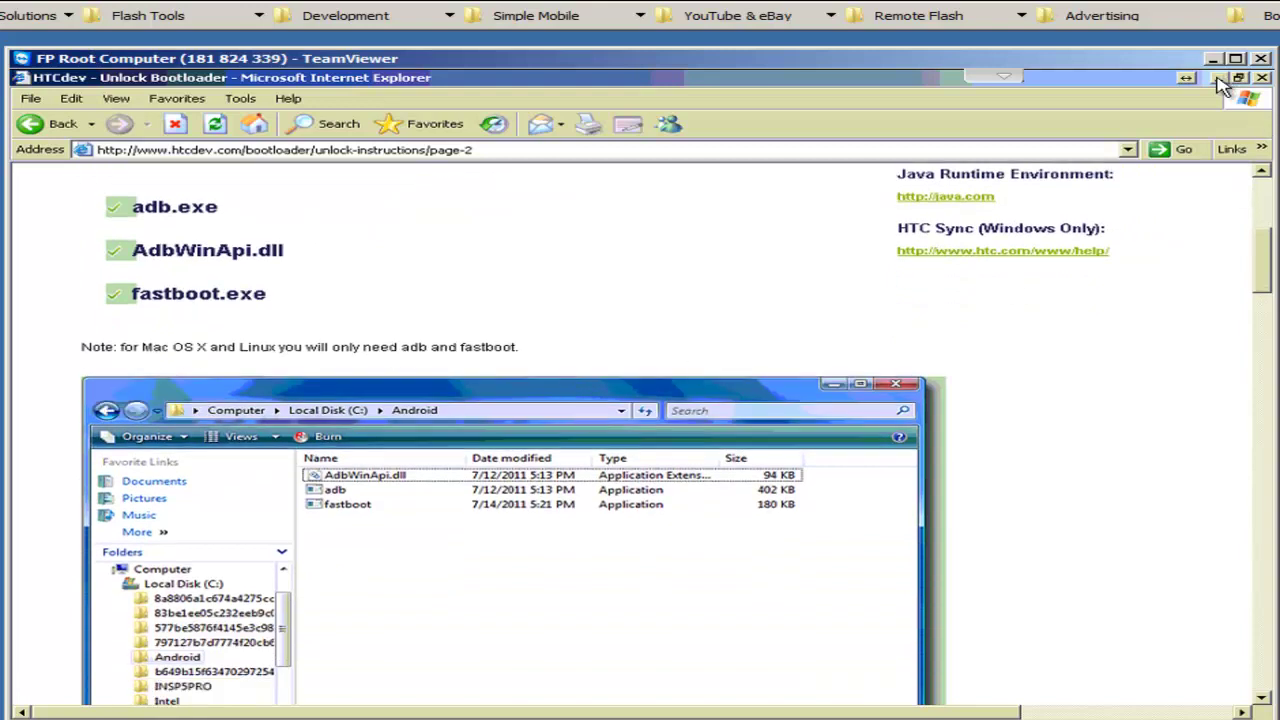
{"action": "left_click", "coordinate": [1214, 78]}
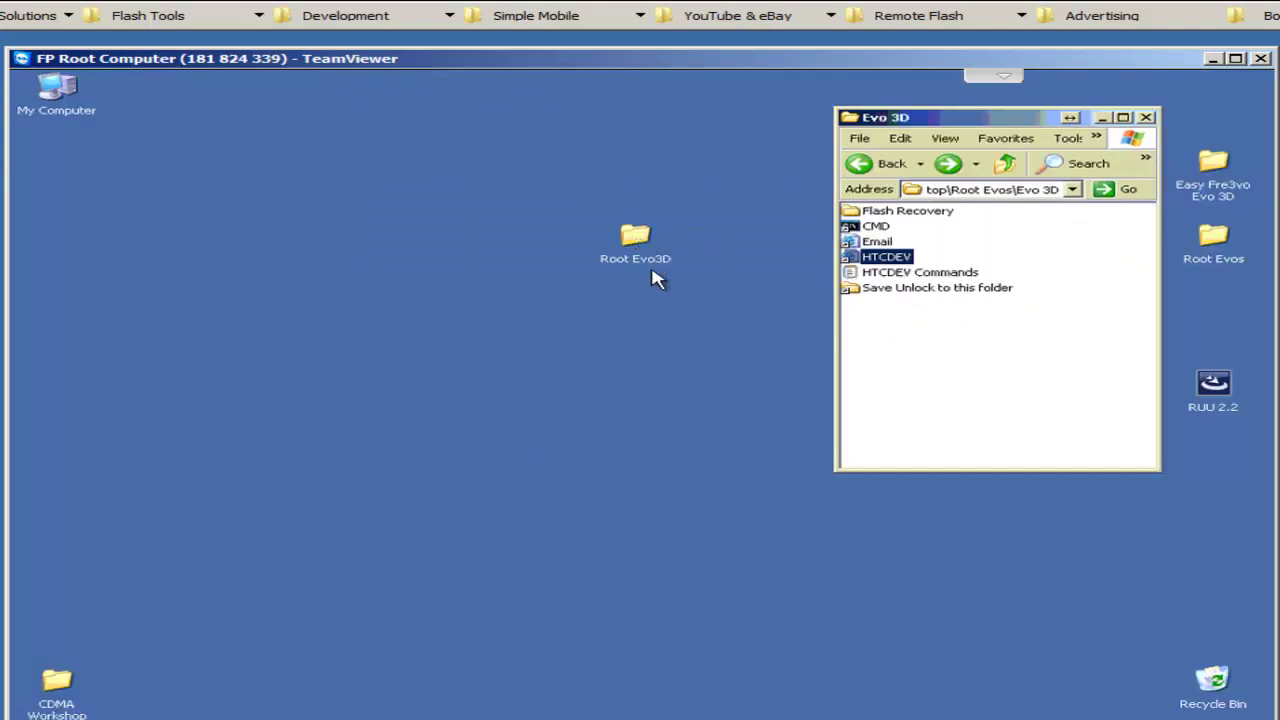
Step: Open the Root Evo3D folder and copy its ADB folder
{"action": "left_click_drag", "start_coordinate": [564, 190], "coordinate": [725, 300]}
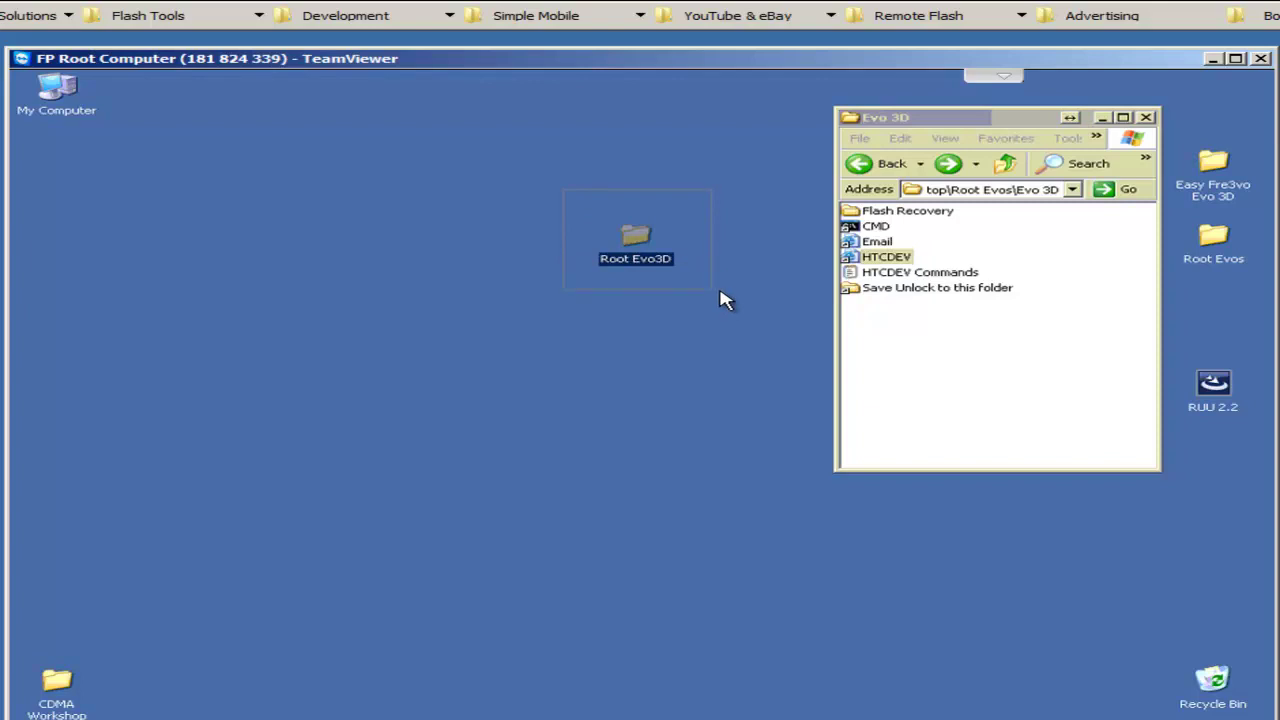
{"action": "left_click", "coordinate": [725, 300]}
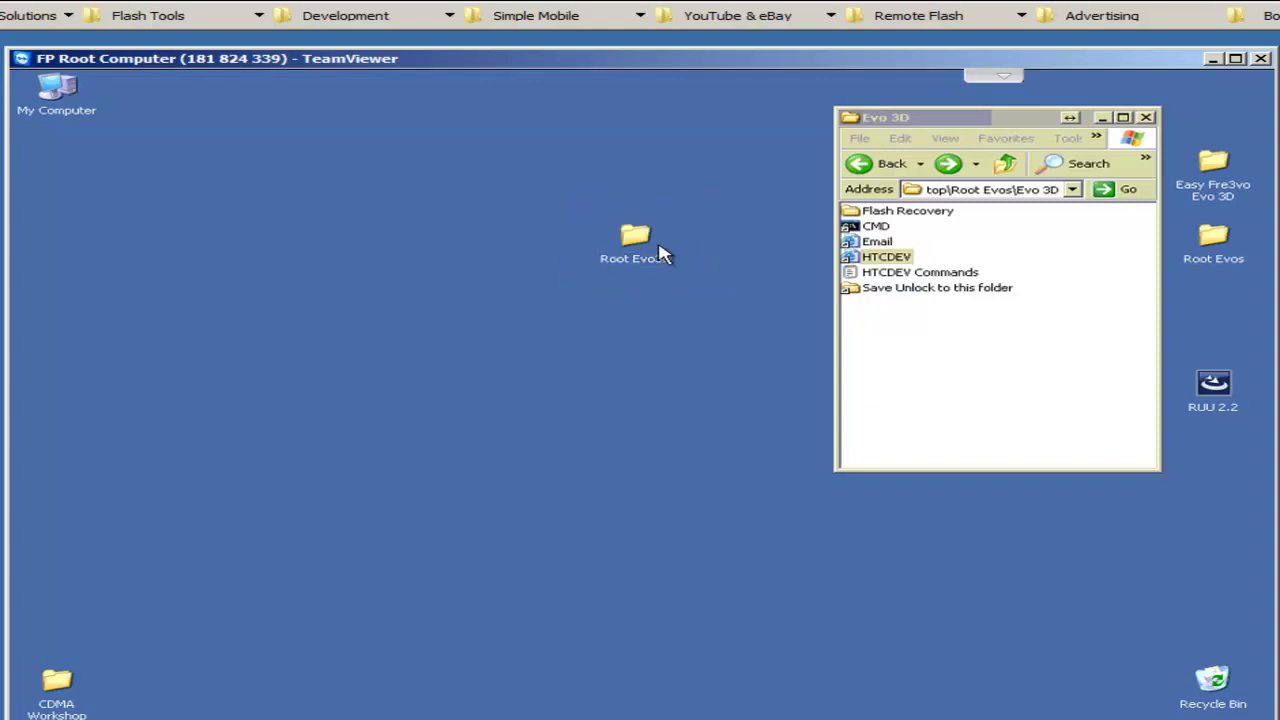
{"action": "double_click", "coordinate": [648, 243]}
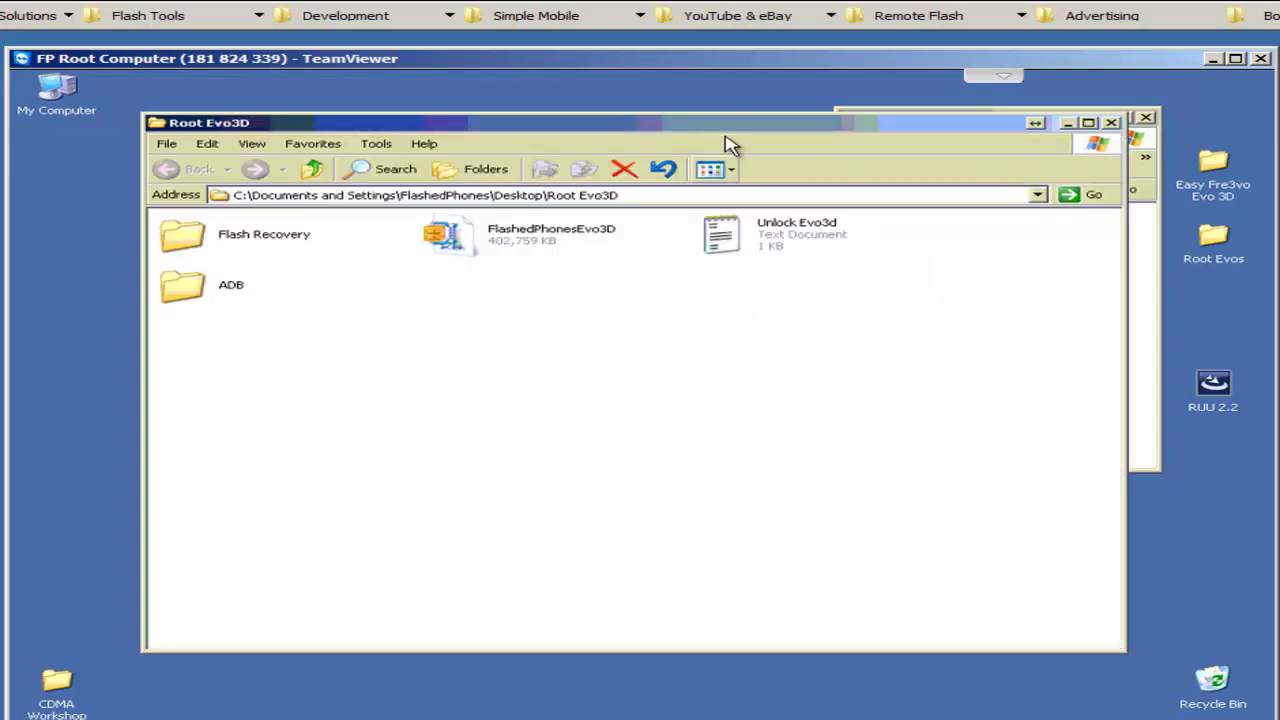
{"action": "left_click_drag", "start_coordinate": [690, 122], "coordinate": [589, 194]}
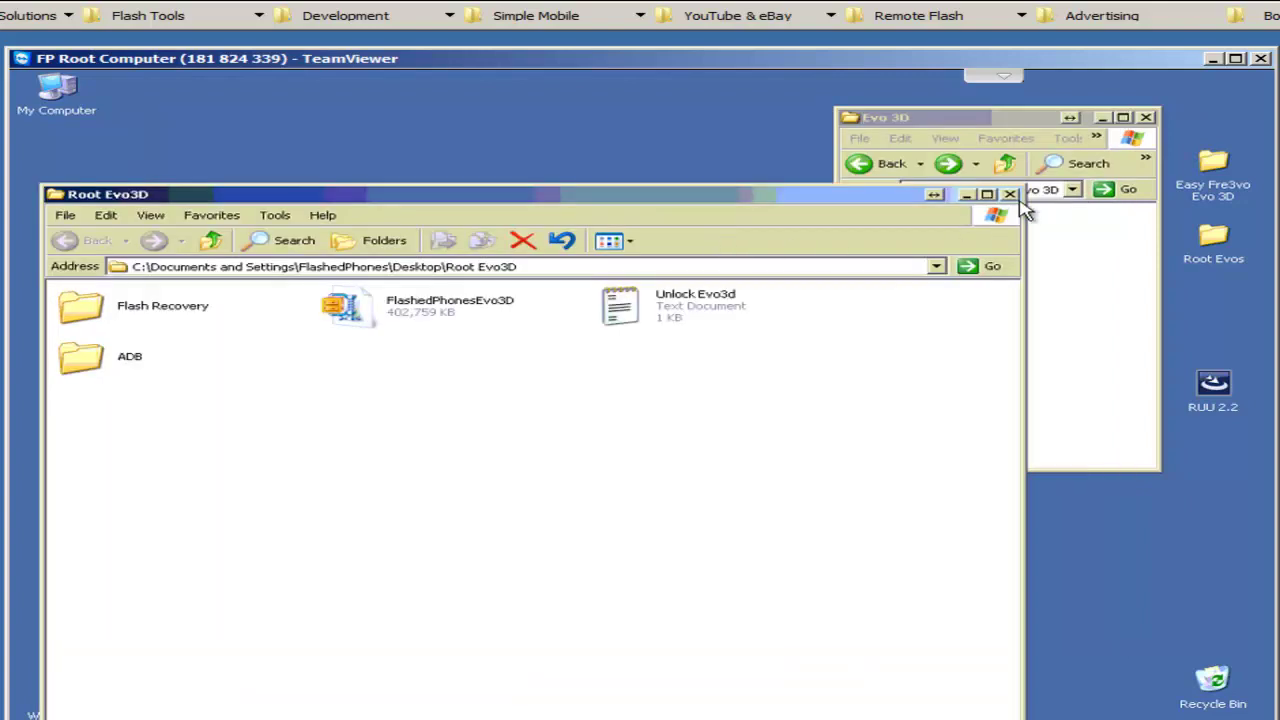
{"action": "left_click_drag", "start_coordinate": [873, 246], "coordinate": [870, 248]}
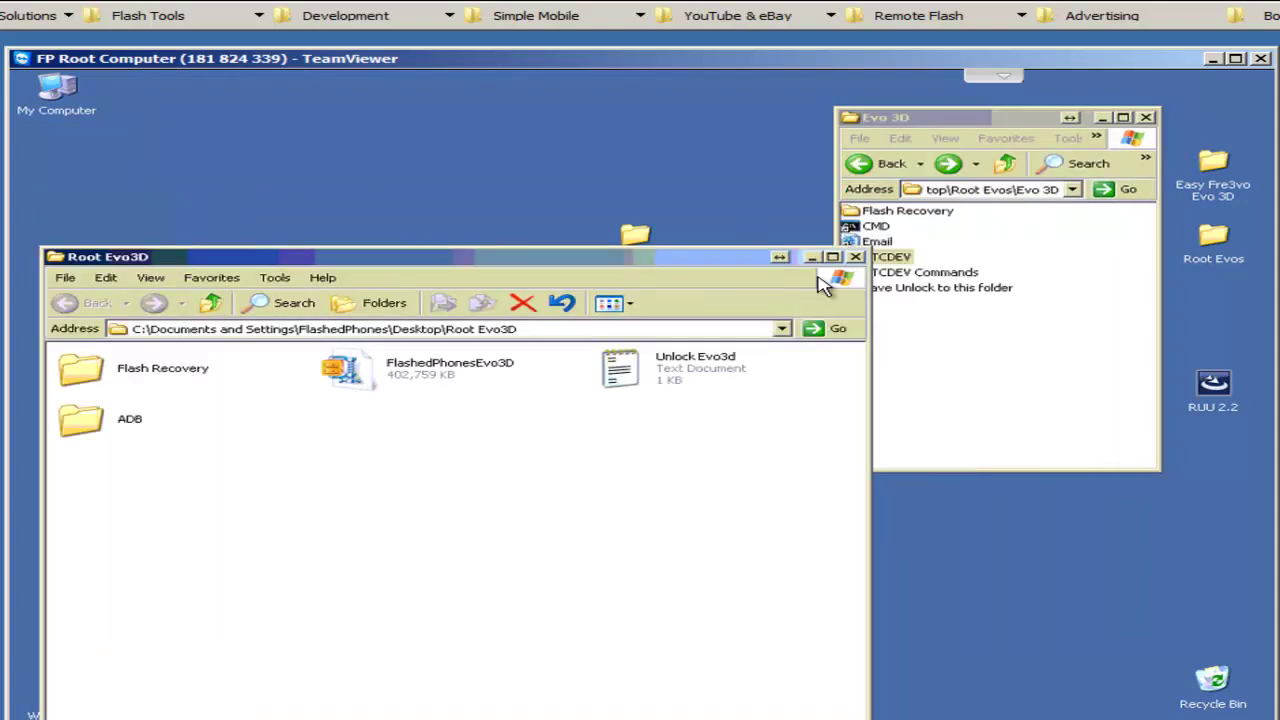
{"action": "left_click", "coordinate": [108, 430]}
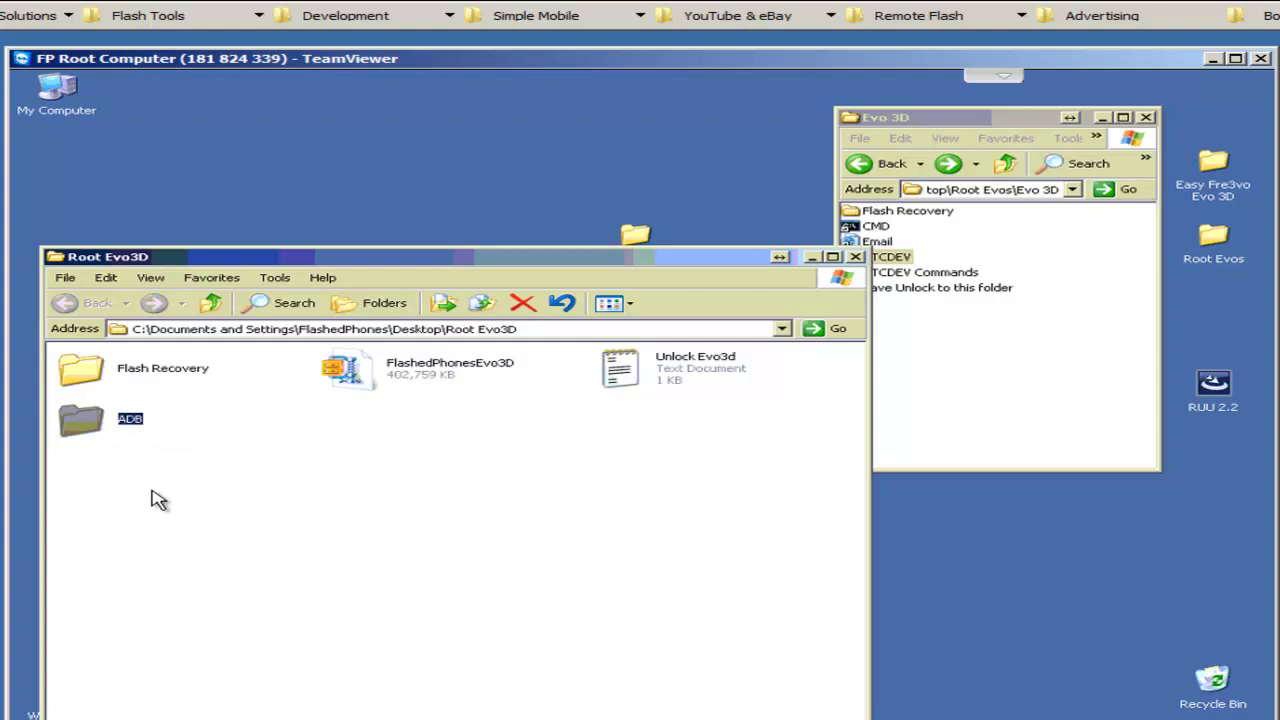
{"action": "right_click", "coordinate": [83, 418]}
{"action": "left_click", "coordinate": [170, 558]}
Step: Paste the ADB folder into Local Disk (C:) via My Computer and close the windows
{"action": "left_click", "coordinate": [856, 257]}
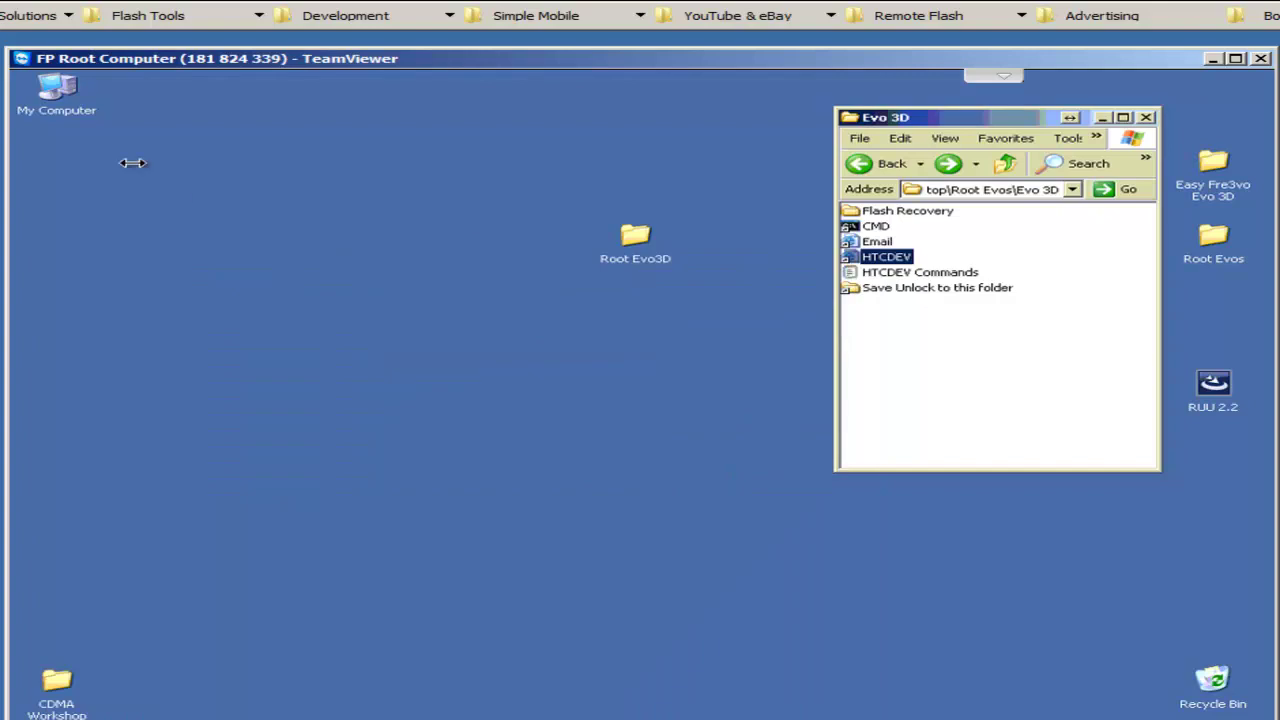
{"action": "double_click", "coordinate": [54, 88]}
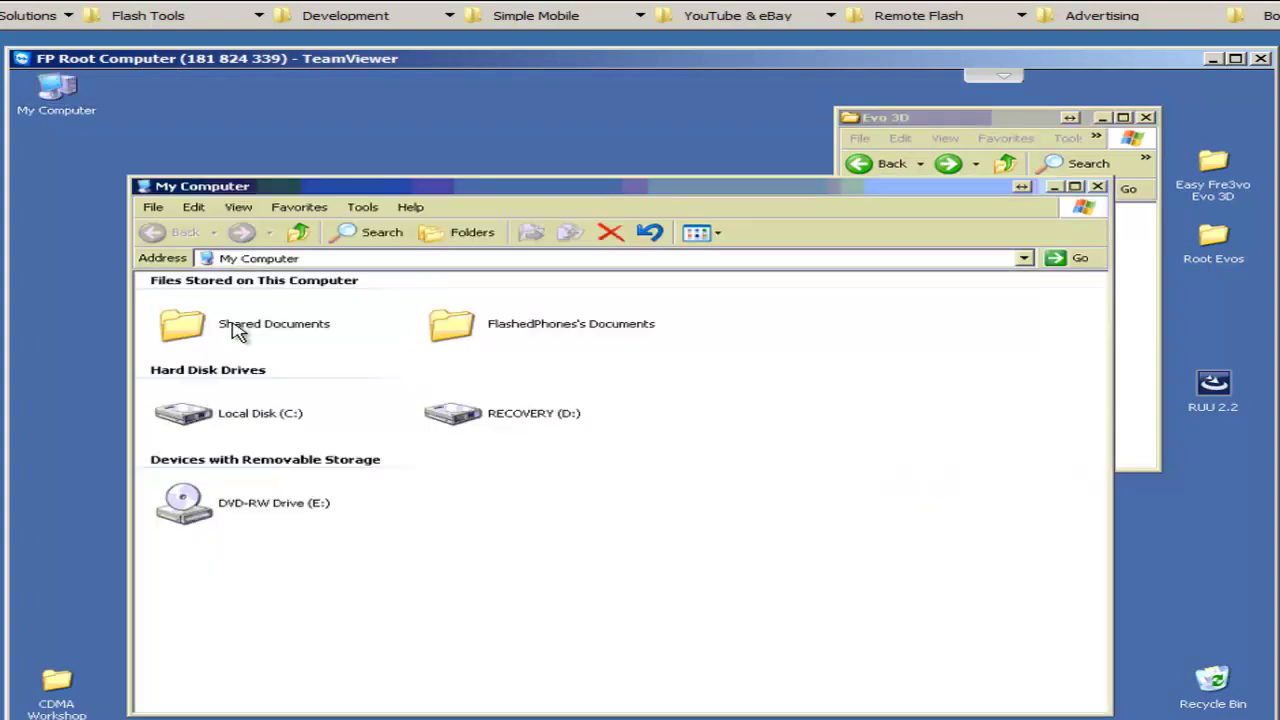
{"action": "double_click", "coordinate": [214, 420]}
{"action": "right_click", "coordinate": [398, 524]}
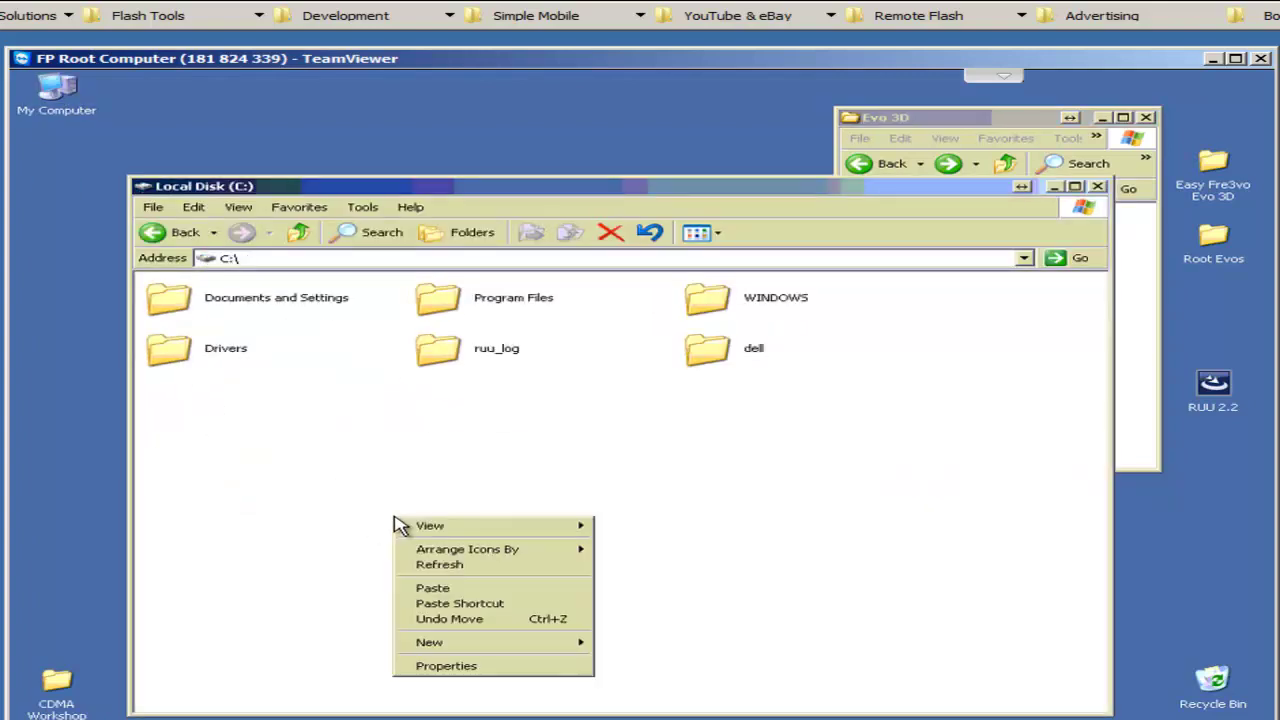
{"action": "left_click", "coordinate": [485, 590]}
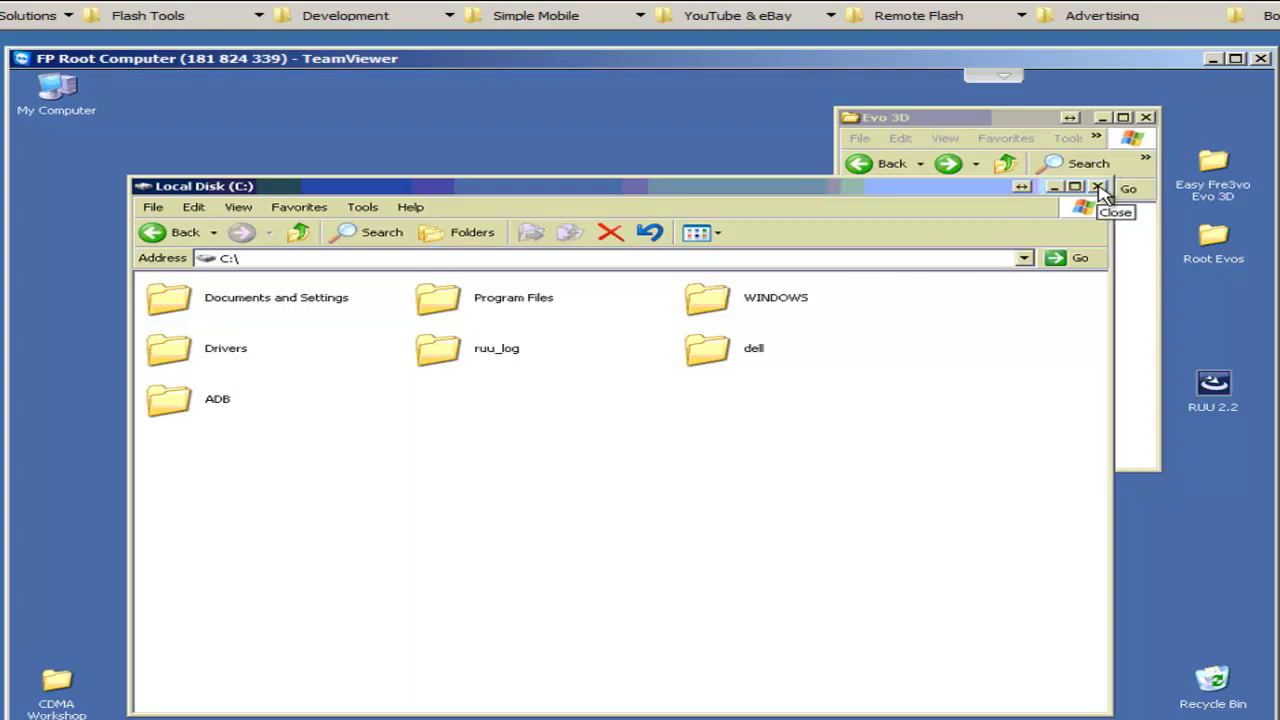
{"action": "left_click", "coordinate": [1100, 190]}
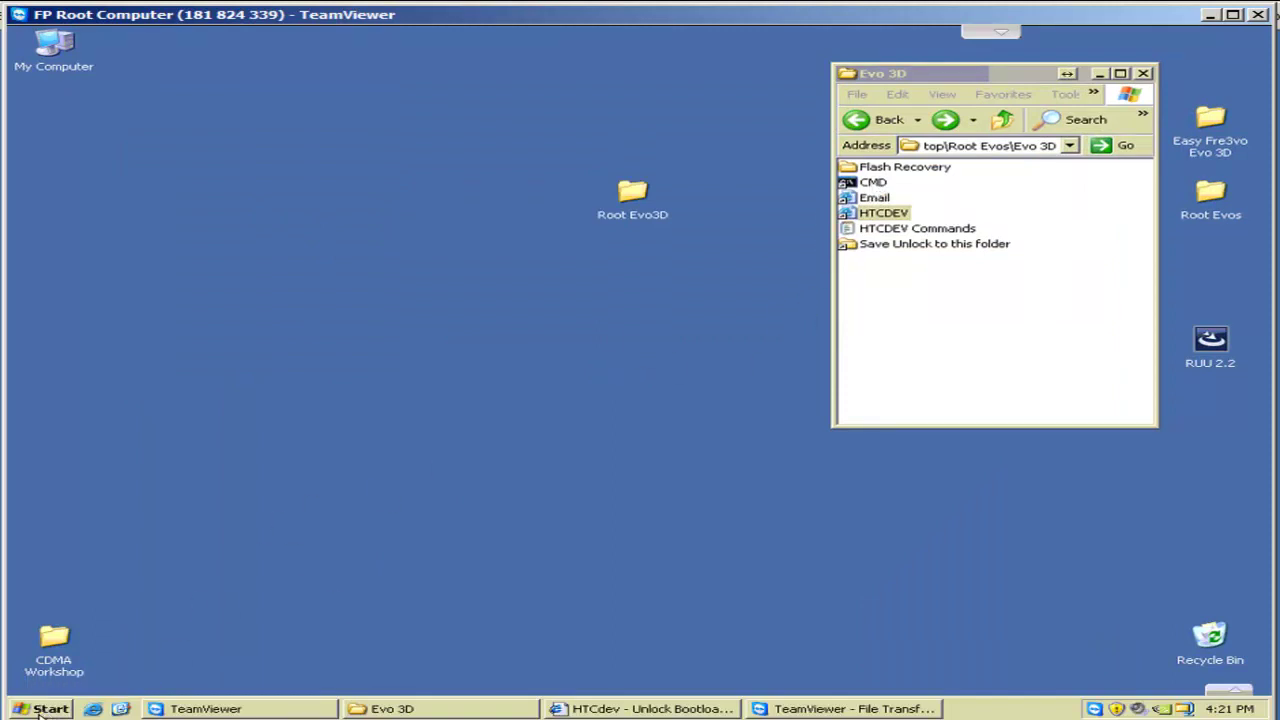
Step: Launch cmd from the Start menu's Run dialog and move the console window down and left
{"action": "left_click", "coordinate": [50, 709]}
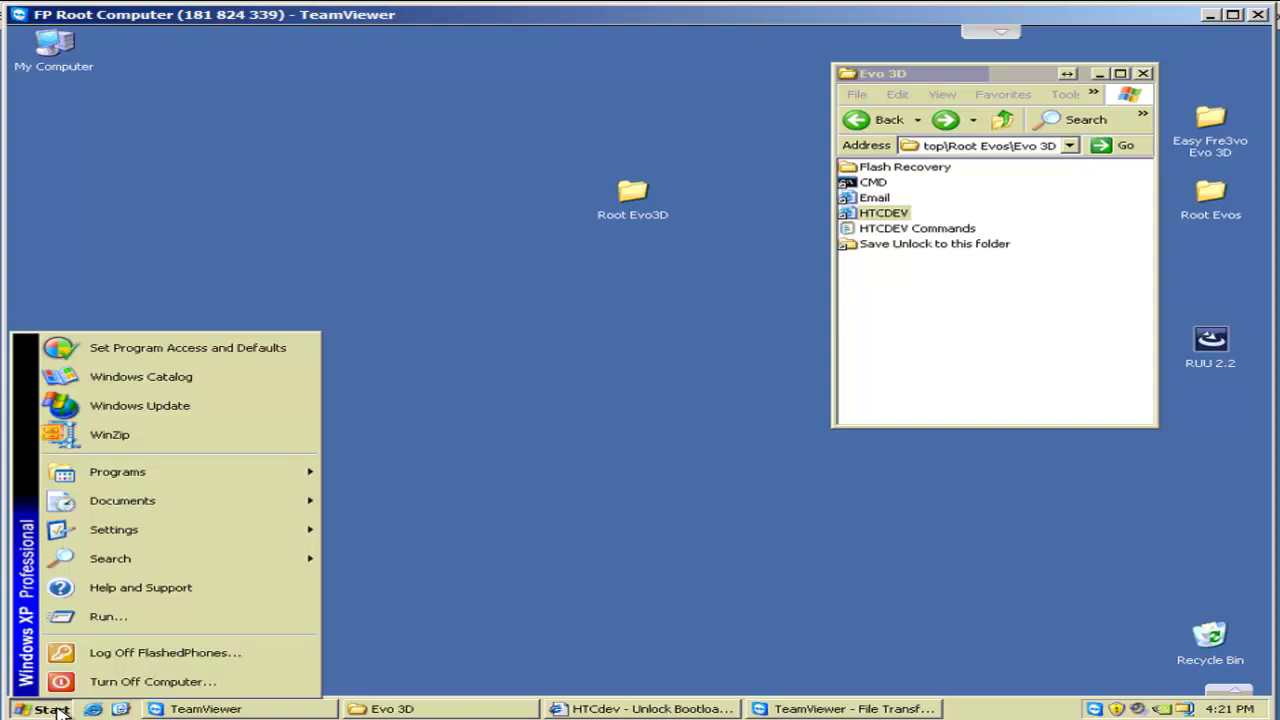
{"action": "left_click", "coordinate": [106, 617]}
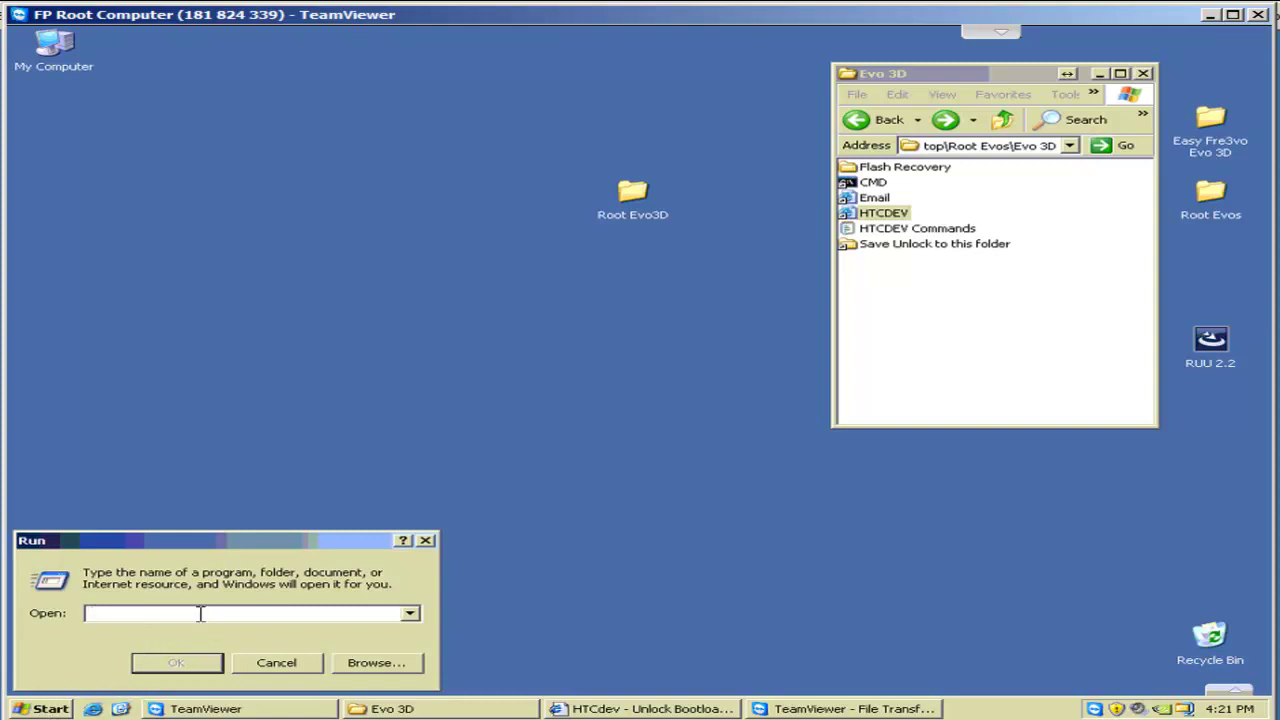
{"action": "type", "text": "cmd"}
{"action": "key", "text": "Return"}
{"action": "left_click_drag", "start_coordinate": [608, 88], "coordinate": [577, 328]}
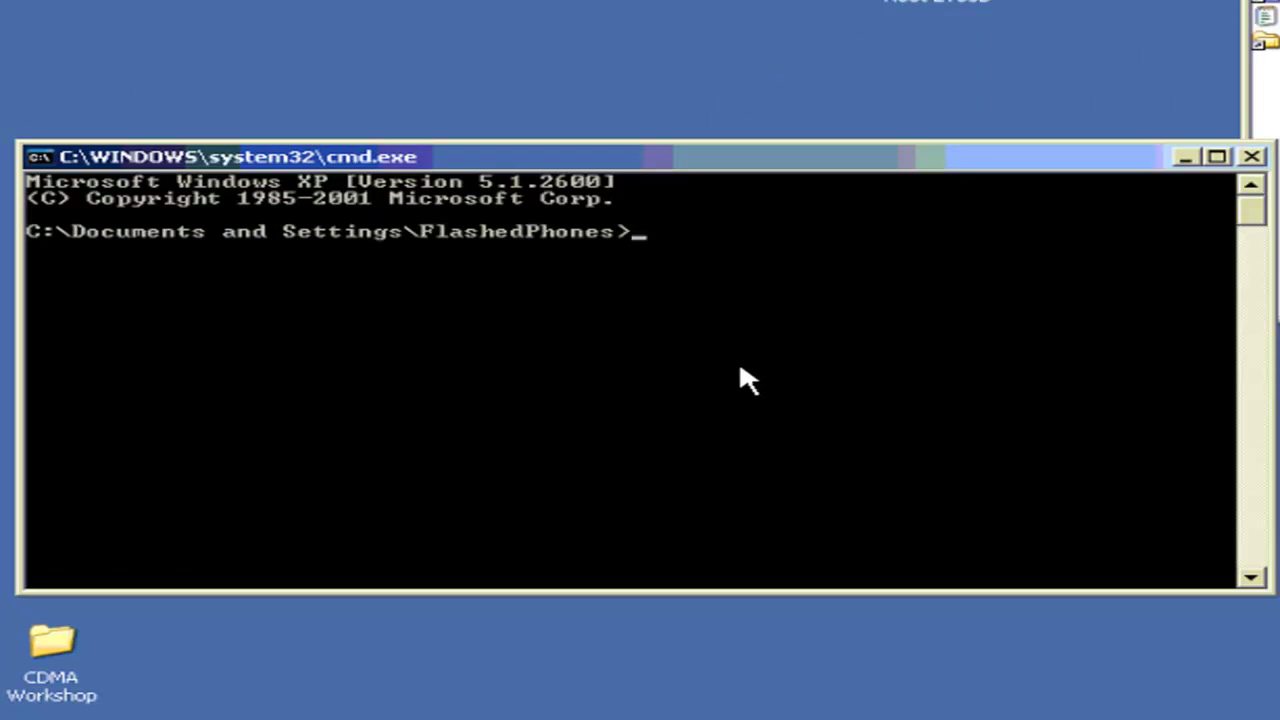
Step: Go to C:\ with cd\, list it with dir, then change into C:\ADB with cd c:\adb
{"action": "type", "text": "cd\\"}
{"action": "key", "text": "Return"}
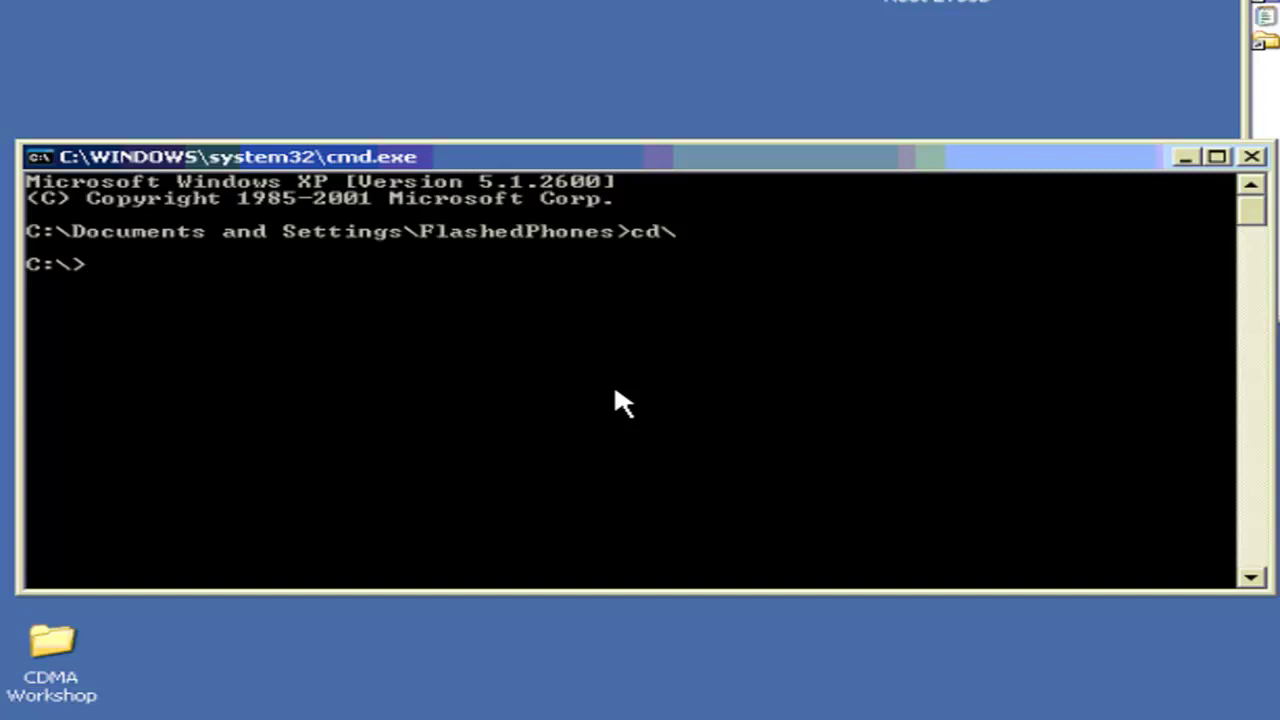
{"action": "type", "text": "dir"}
{"action": "key", "text": "Return"}
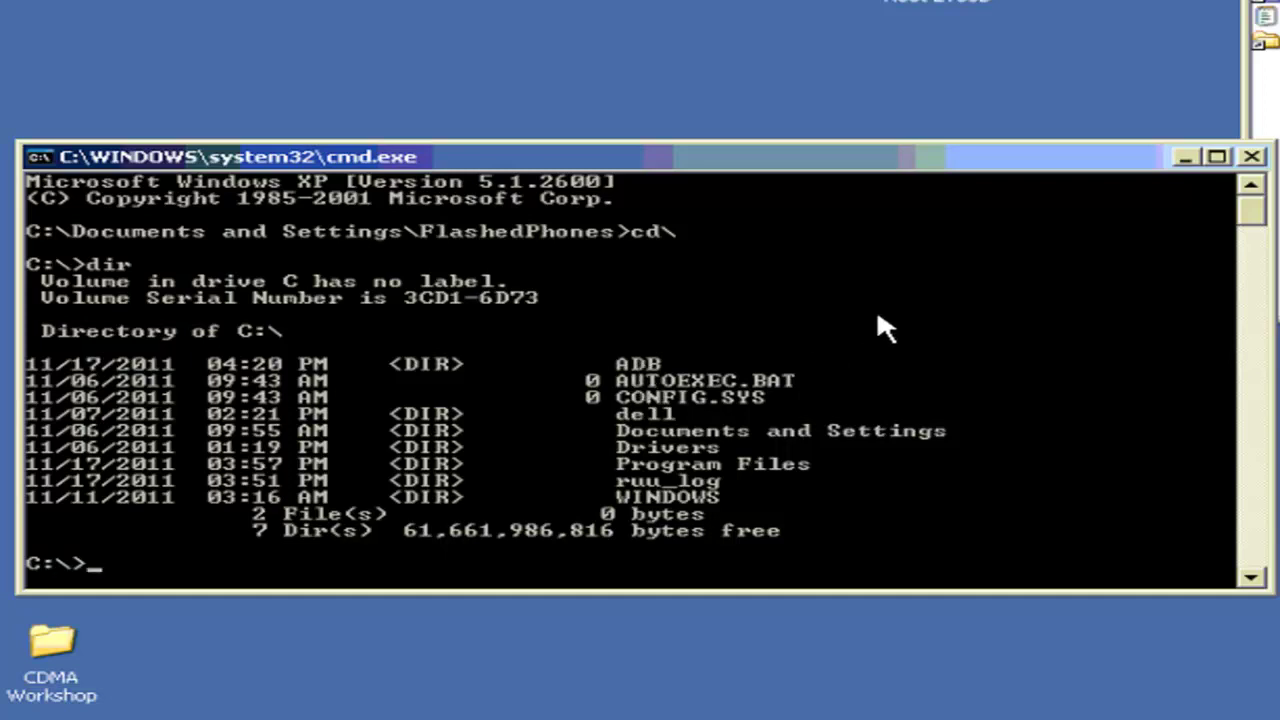
{"action": "type", "text": "cd c:\\adb"}
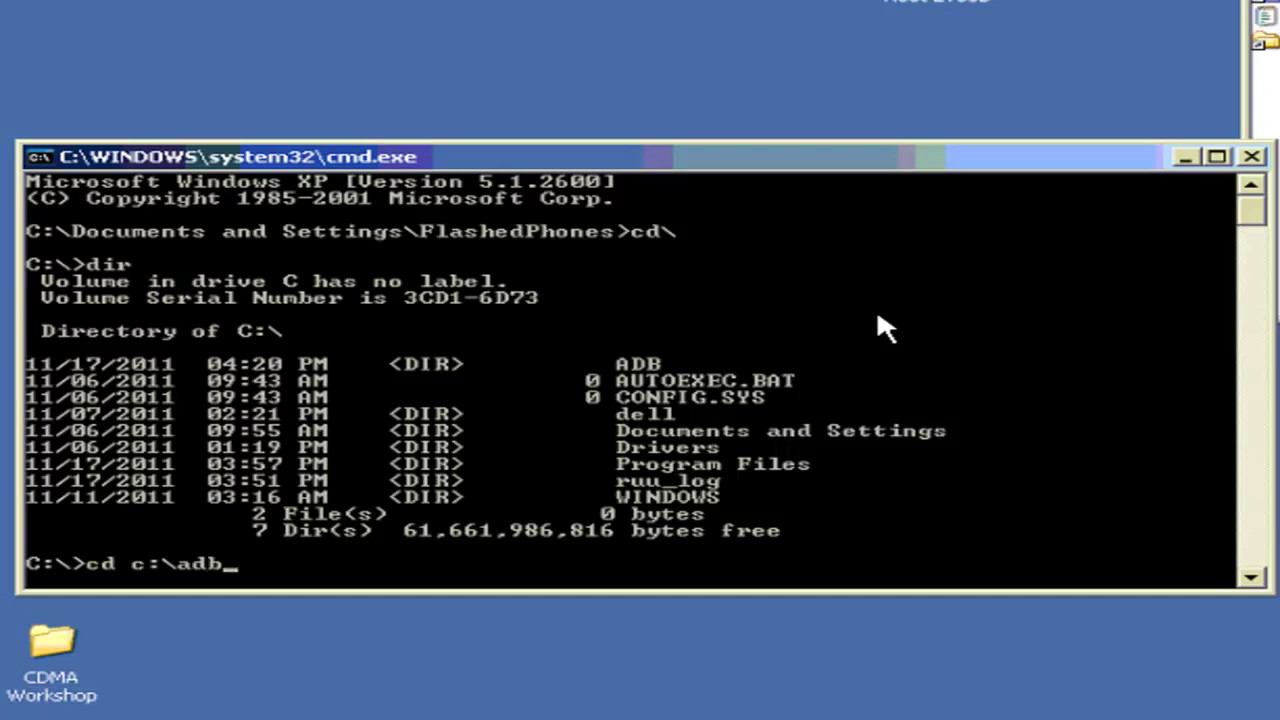
{"action": "key", "text": "Return"}
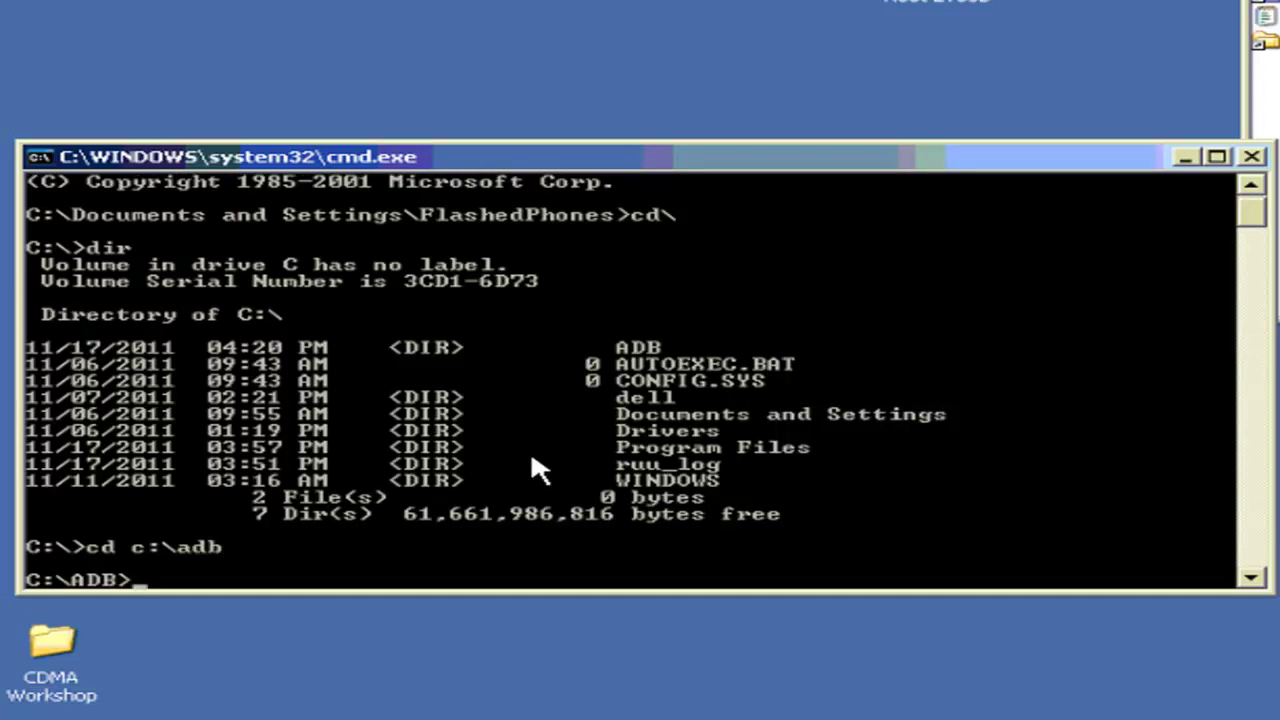
{"action": "scroll", "coordinate": [530, 449], "scroll_direction": "down", "scroll_amount": 2}
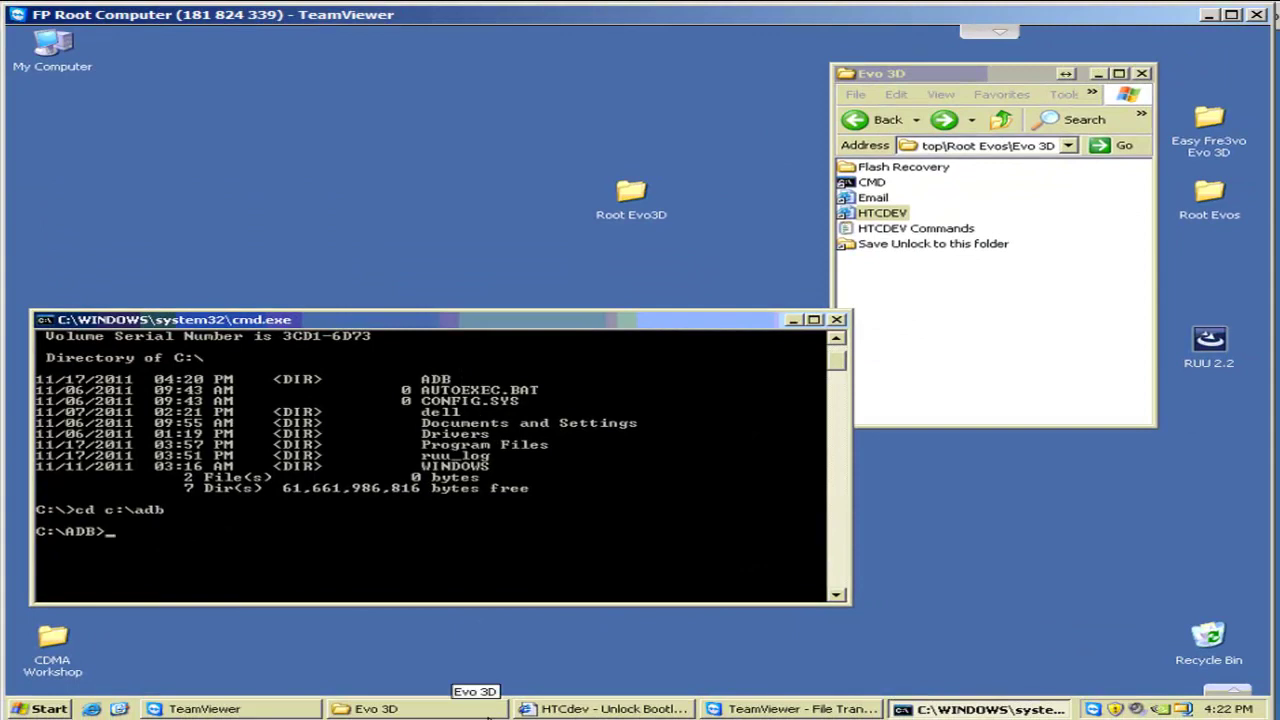
Step: List the files in C:\ADB with dir in the command console
{"action": "left_click", "coordinate": [610, 708]}
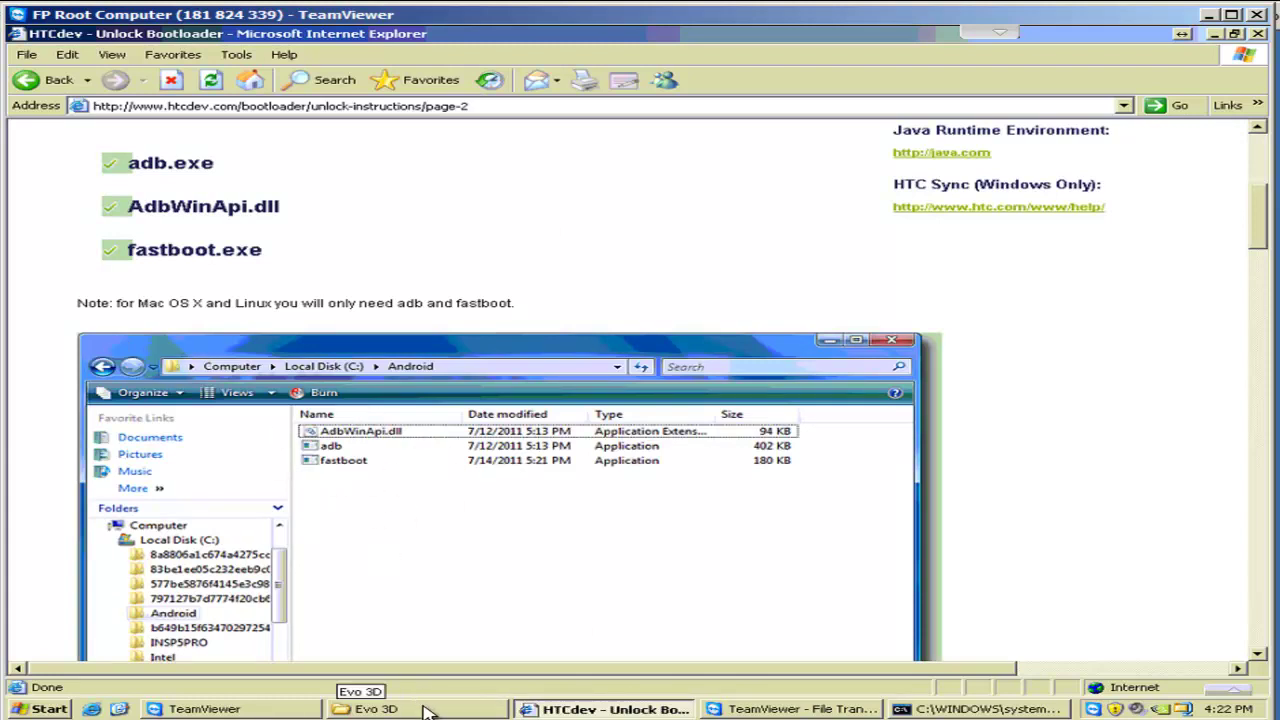
{"action": "left_click", "coordinate": [960, 708]}
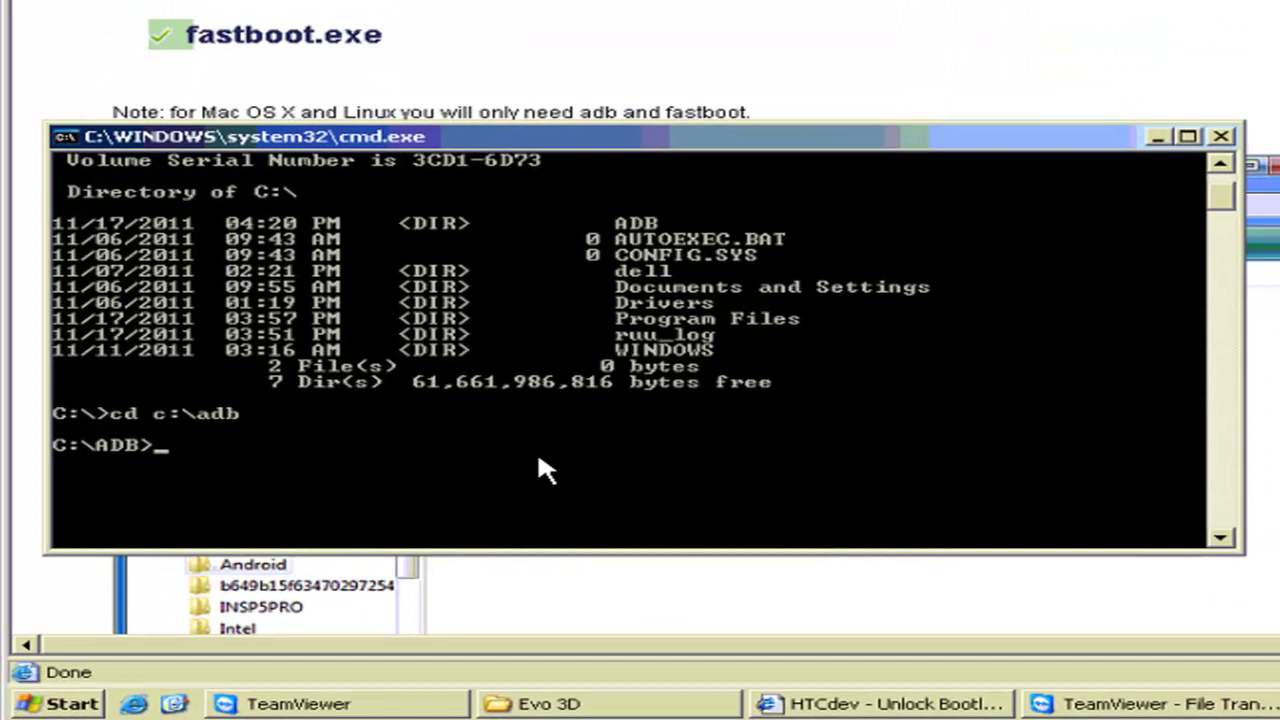
{"action": "type", "text": "dir"}
{"action": "key", "text": "Return"}
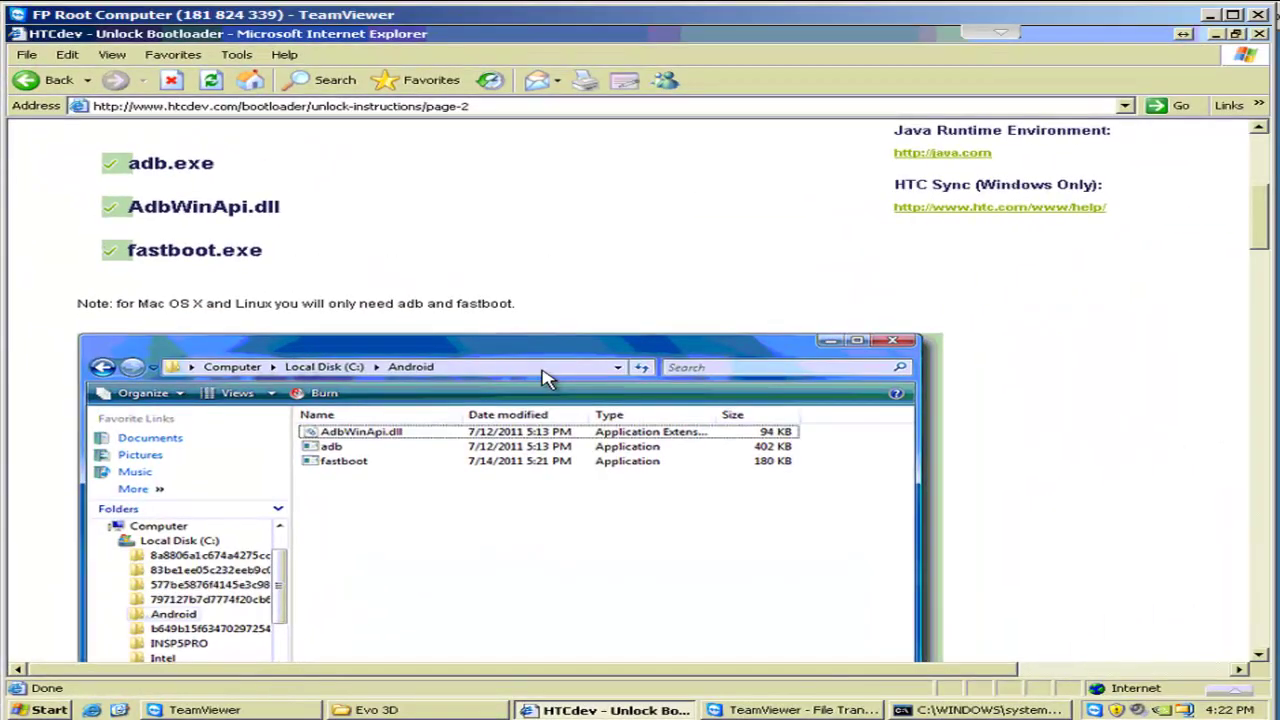
Step: Advance the HTCdev instructions to Step 8 and select its fastboot oem get_identifier_token command
{"action": "scroll", "coordinate": [543, 378], "scroll_direction": "down", "scroll_amount": 10}
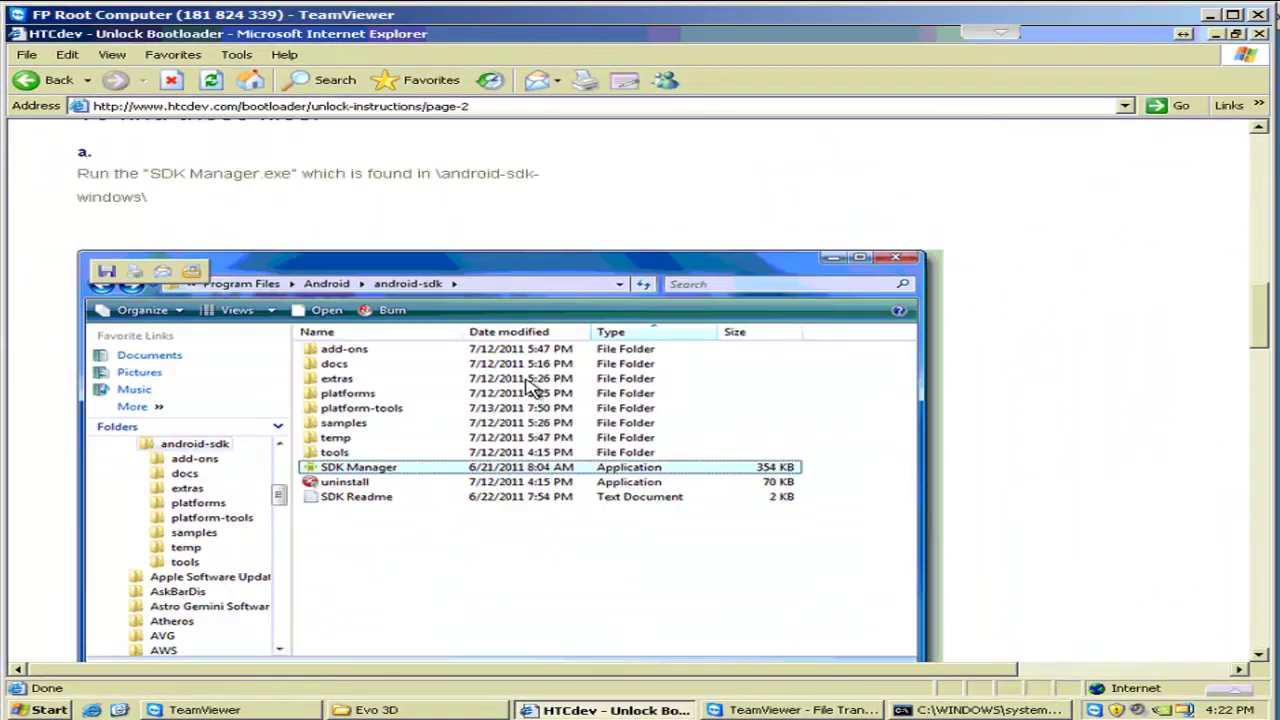
{"action": "scroll", "coordinate": [451, 423], "scroll_direction": "down", "scroll_amount": 10}
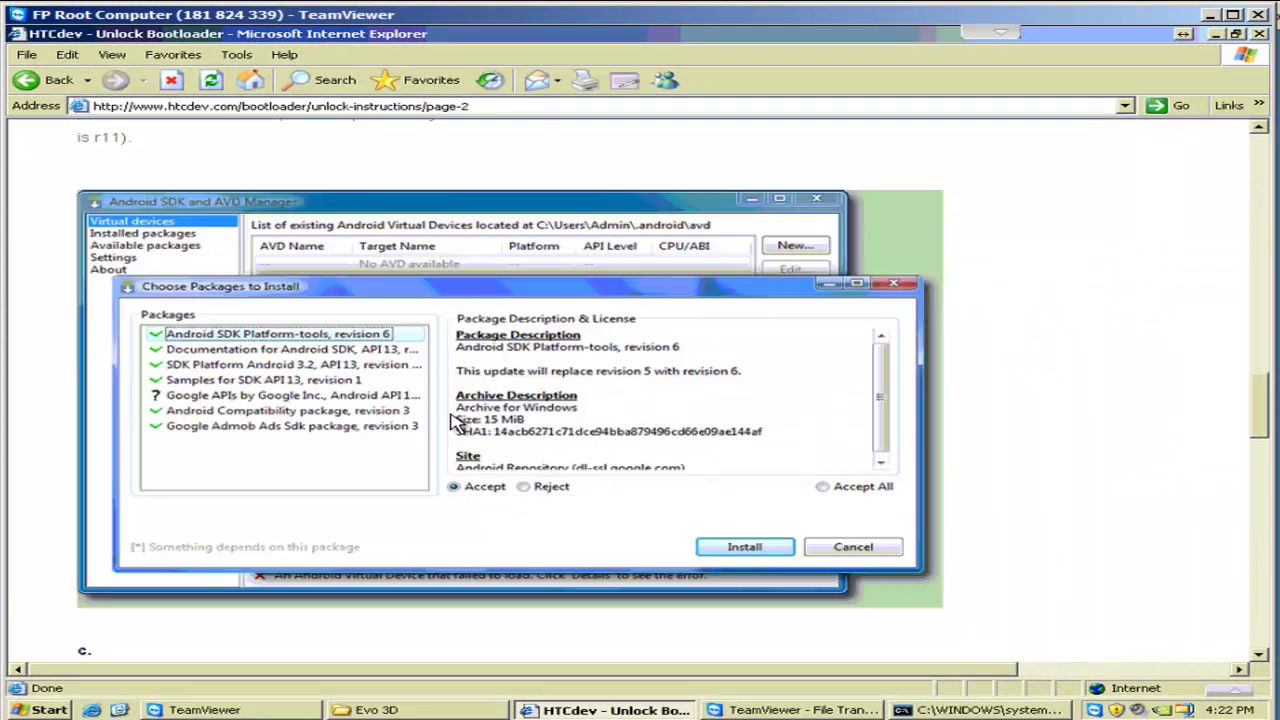
{"action": "scroll", "coordinate": [455, 423], "scroll_direction": "down", "scroll_amount": 10}
{"action": "scroll", "coordinate": [455, 421], "scroll_direction": "down", "scroll_amount": 15}
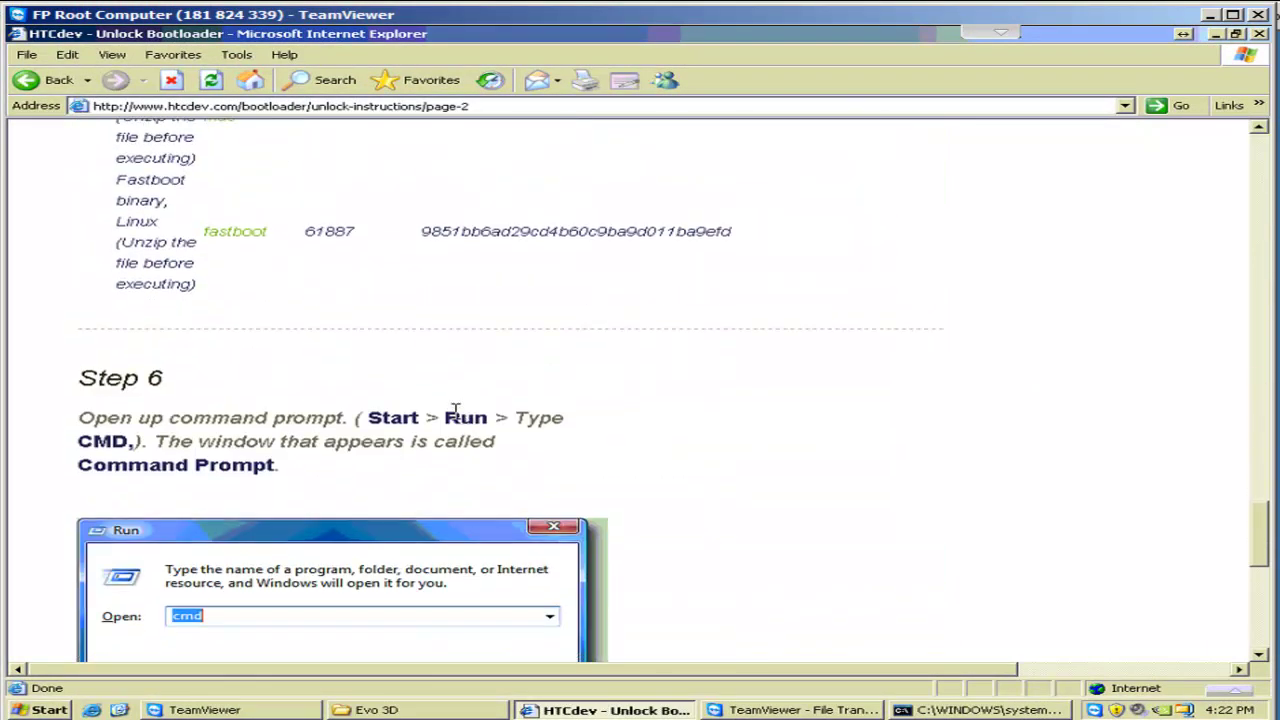
{"action": "scroll", "coordinate": [455, 421], "scroll_direction": "down", "scroll_amount": 1}
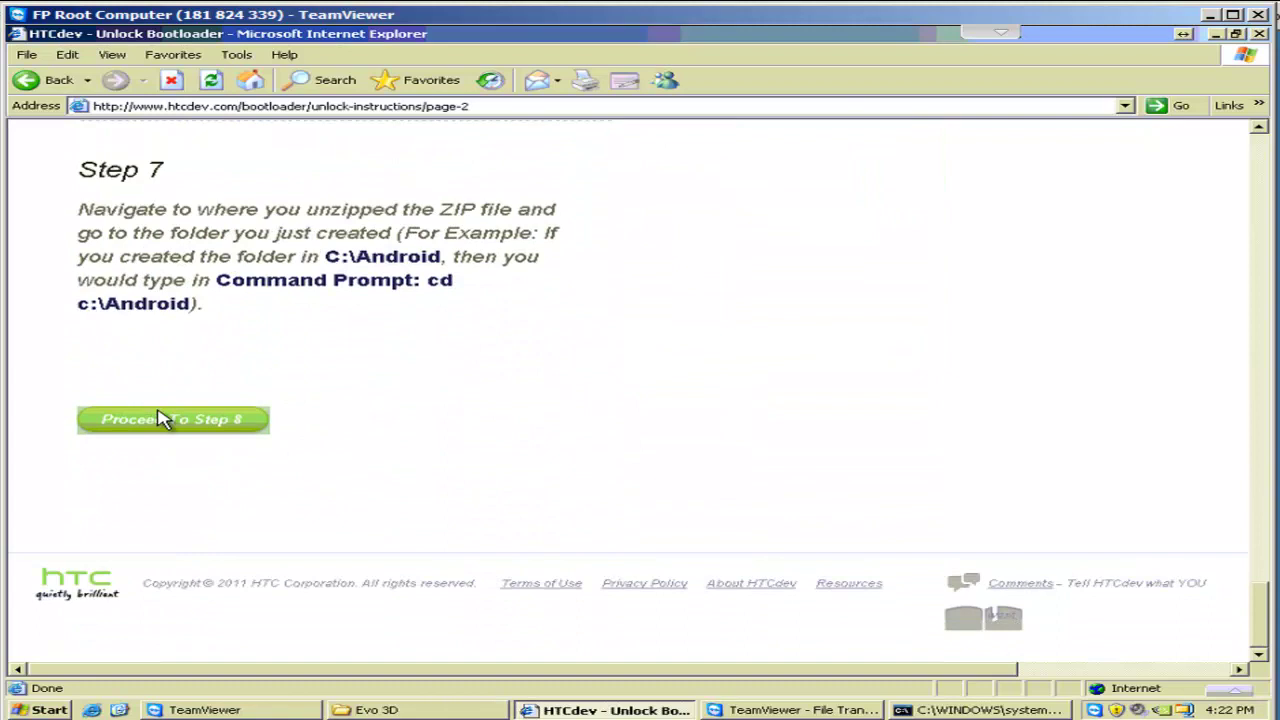
{"action": "left_click", "coordinate": [165, 420]}
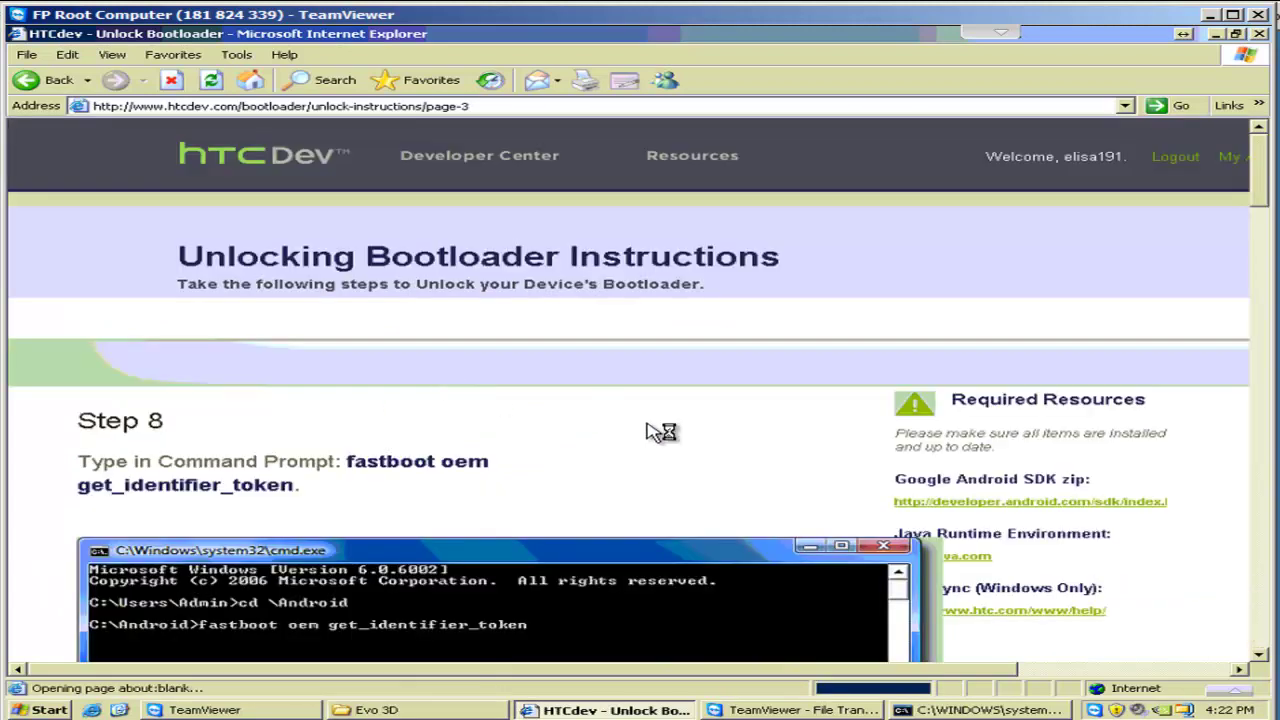
{"action": "scroll", "coordinate": [648, 432], "scroll_direction": "down", "scroll_amount": 3}
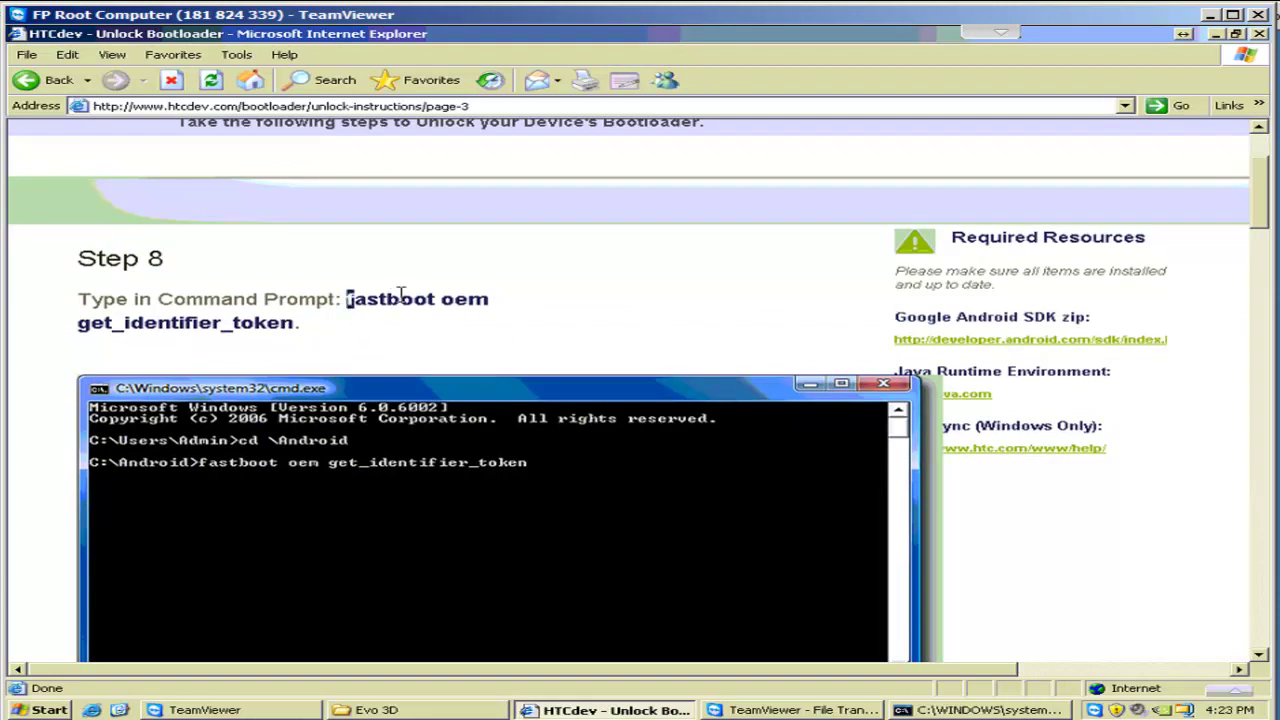
{"action": "left_click_drag", "start_coordinate": [349, 300], "coordinate": [479, 322]}
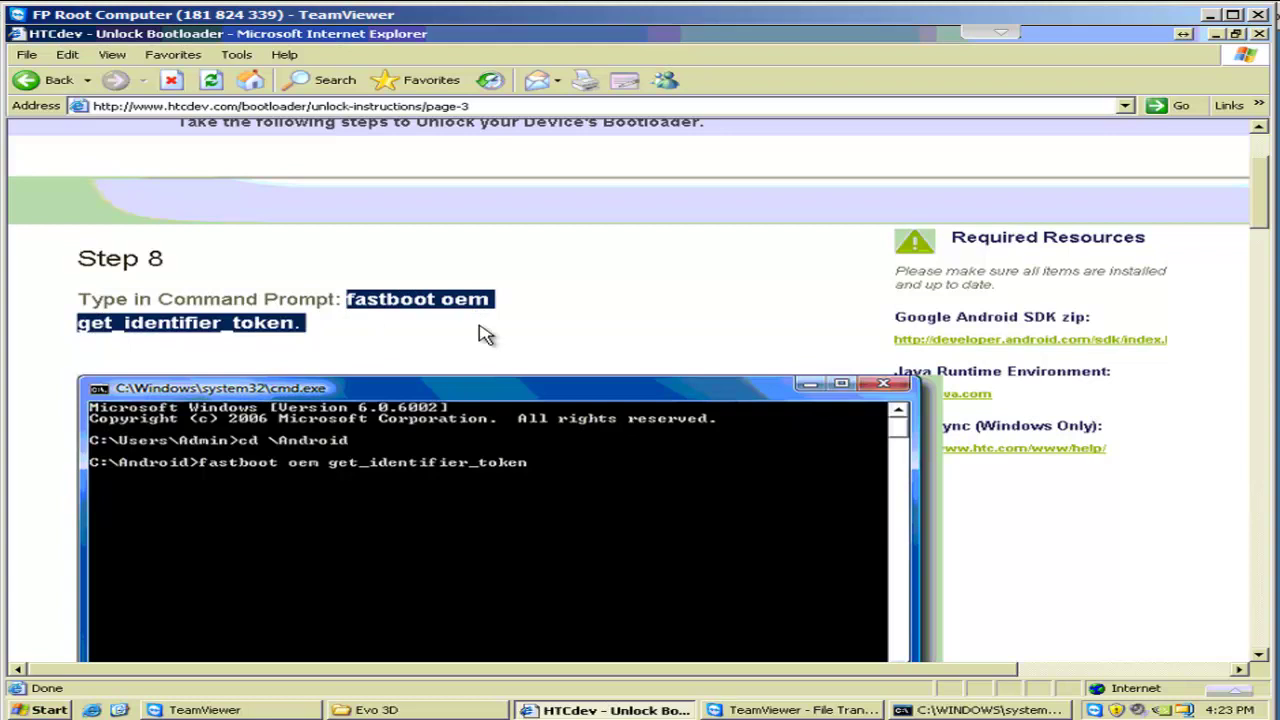
Step: Copy the get_identifier_token command line from the Unlock Evo3d text document in Root Evo3D
{"action": "left_click", "coordinate": [1216, 34]}
{"action": "double_click", "coordinate": [643, 197]}
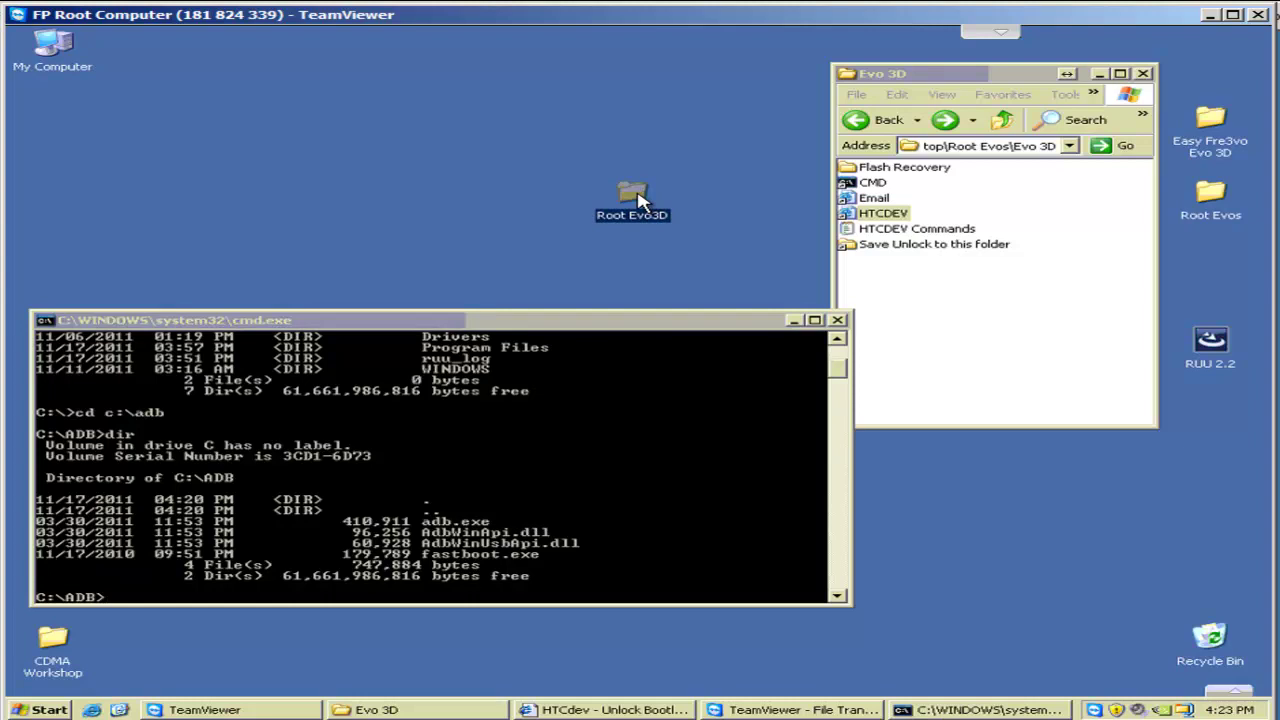
{"action": "double_click", "coordinate": [662, 332]}
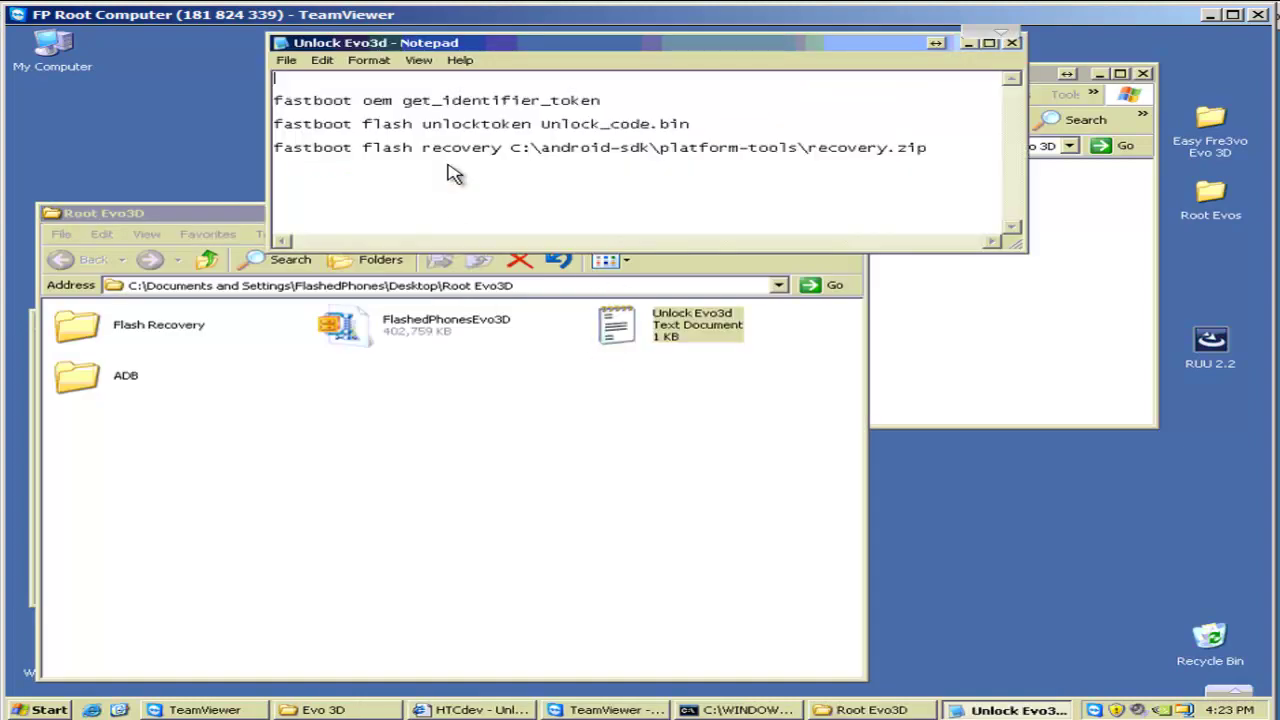
{"action": "left_click_drag", "start_coordinate": [600, 100], "coordinate": [274, 100]}
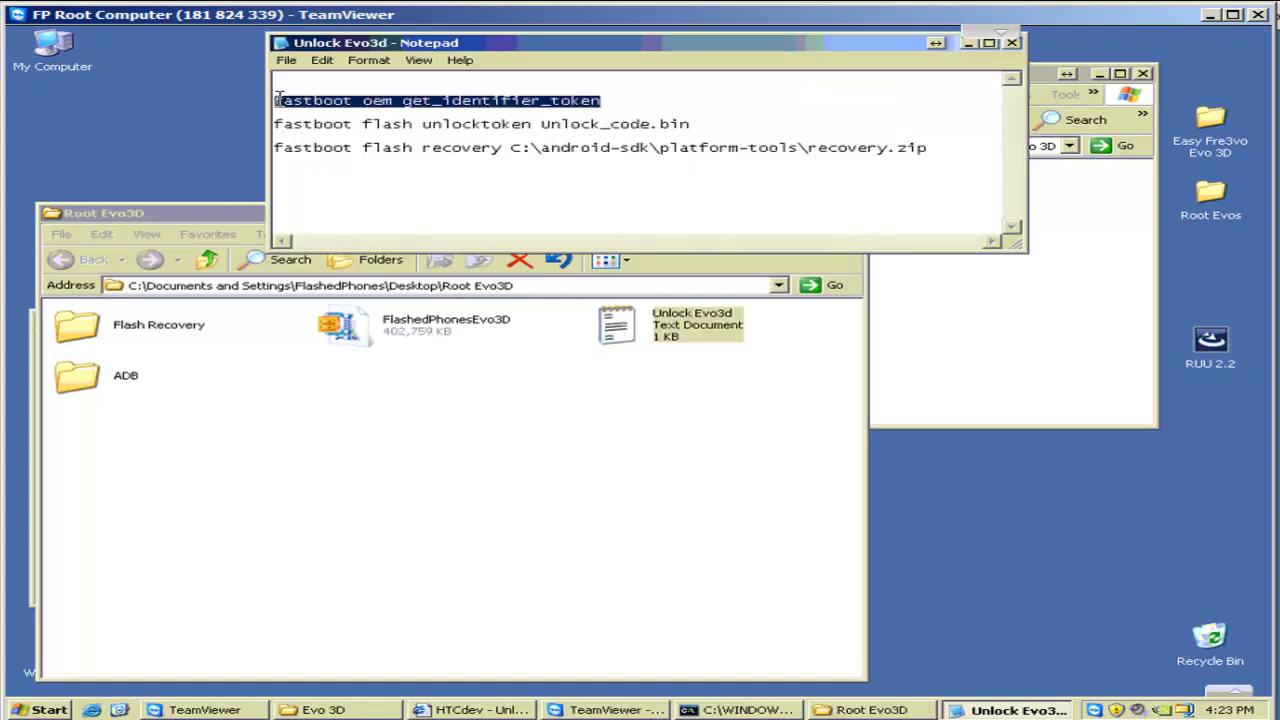
{"action": "right_click", "coordinate": [410, 97]}
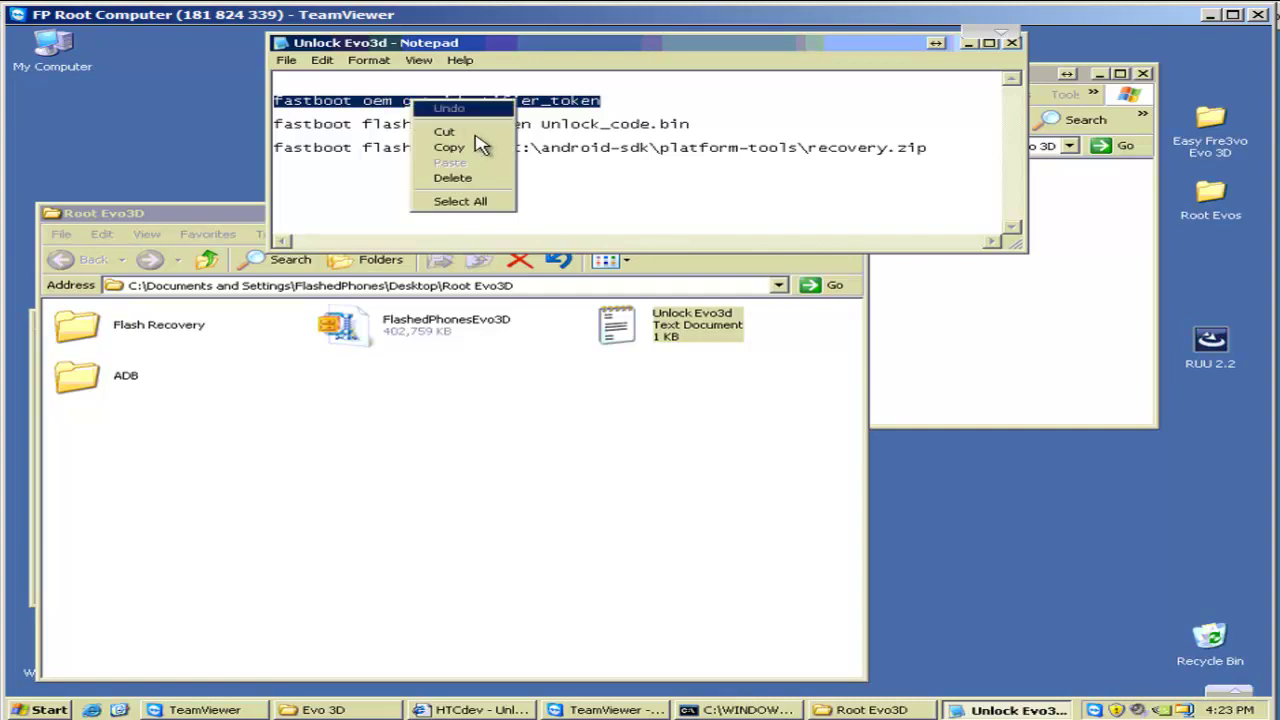
{"action": "left_click", "coordinate": [477, 150]}
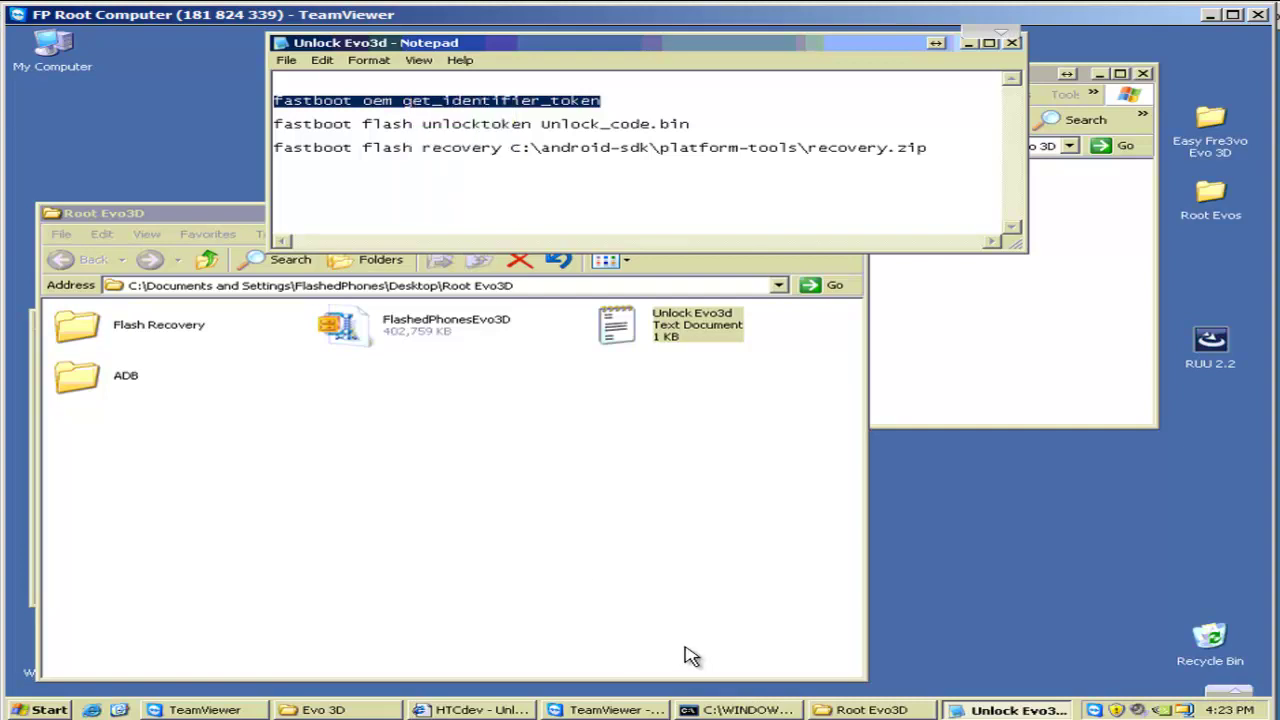
Step: Paste fastboot oem get_identifier_token at the C:\ADB> prompt and run it
{"action": "left_click", "coordinate": [745, 710]}
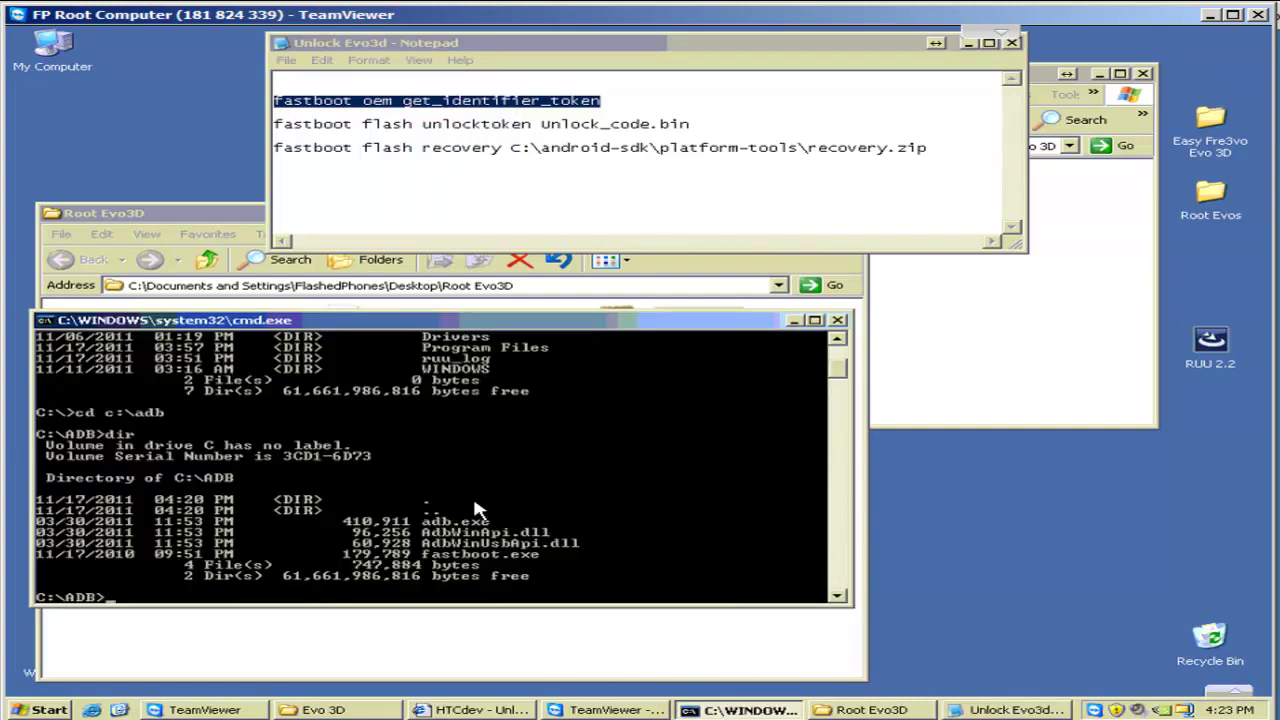
{"action": "scroll", "coordinate": [535, 478], "scroll_direction": "down", "scroll_amount": 3}
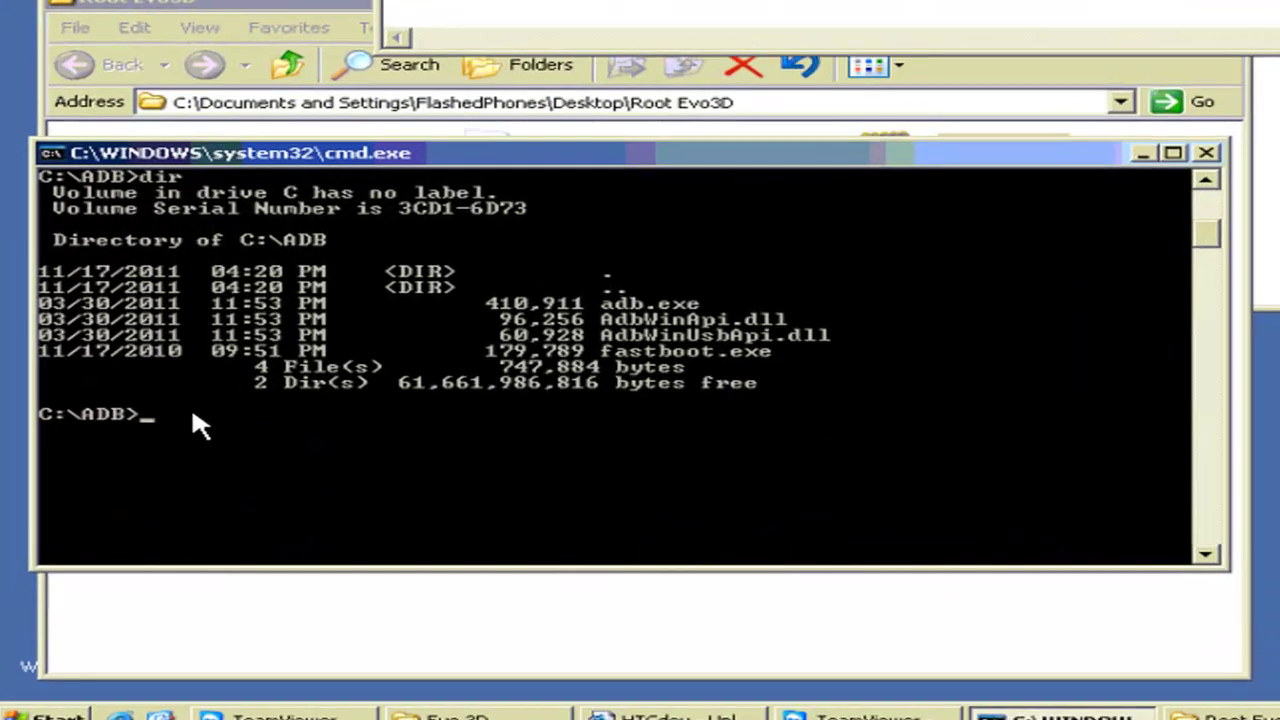
{"action": "right_click", "coordinate": [140, 502]}
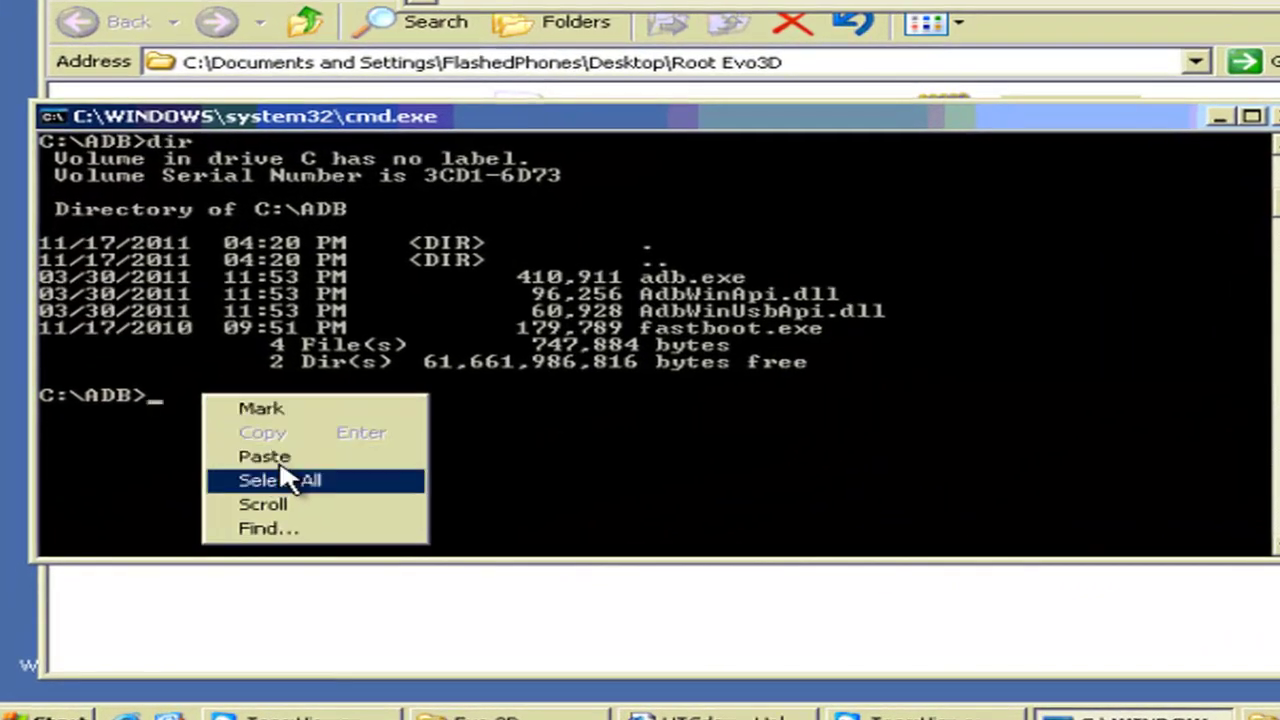
{"action": "left_click", "coordinate": [283, 462]}
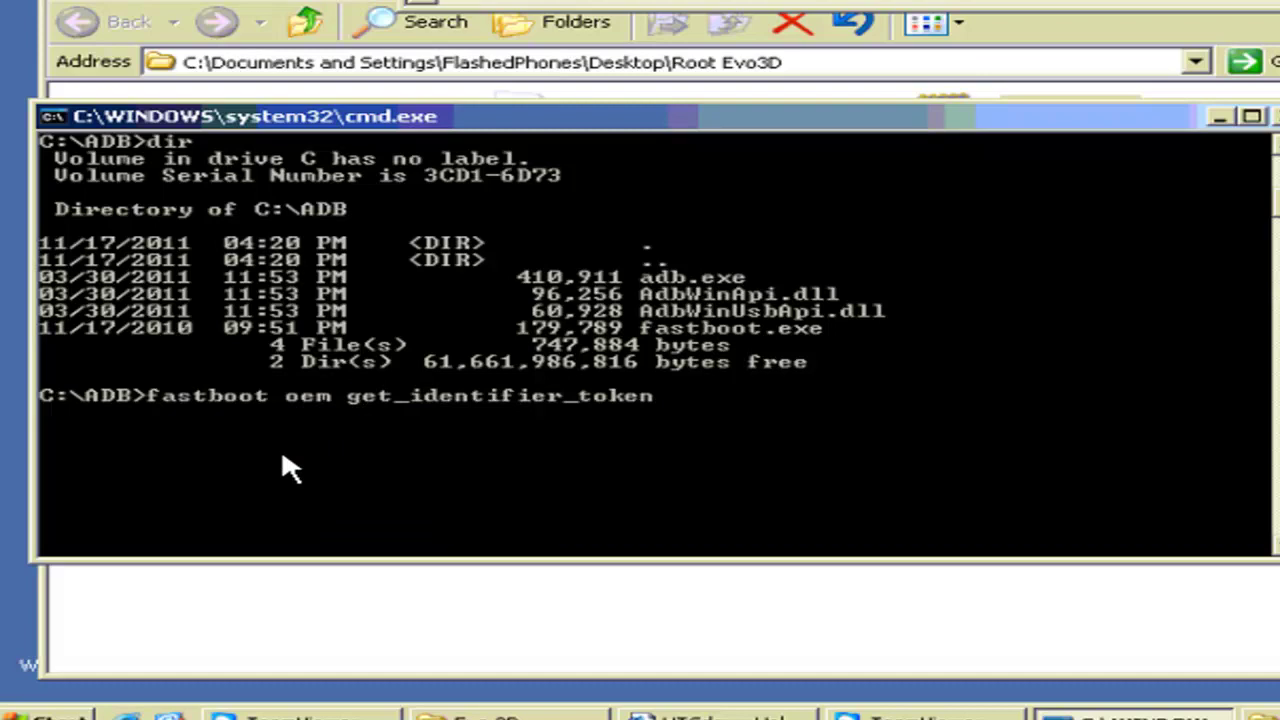
{"action": "key", "text": "Return"}
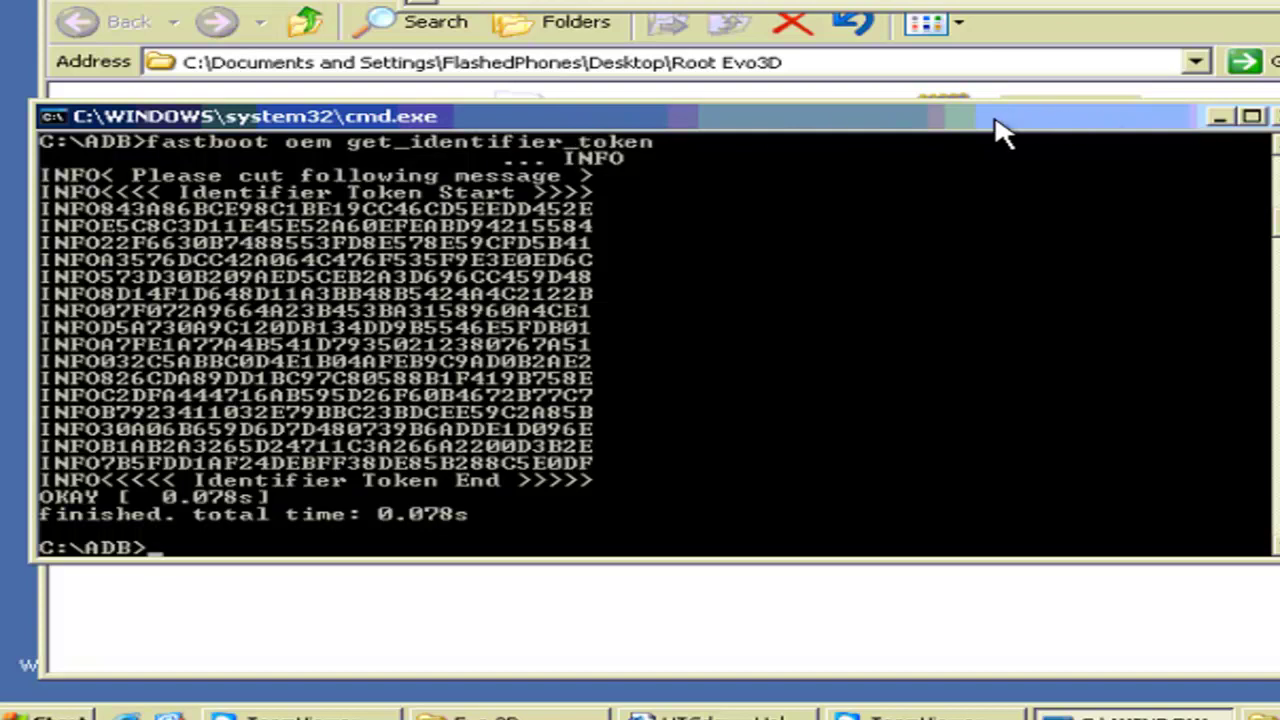
Step: Mark and copy the console's identifier token block, from its Start line to its End line
{"action": "right_click", "coordinate": [582, 116]}
{"action": "mouse_move", "coordinate": [660, 312]}
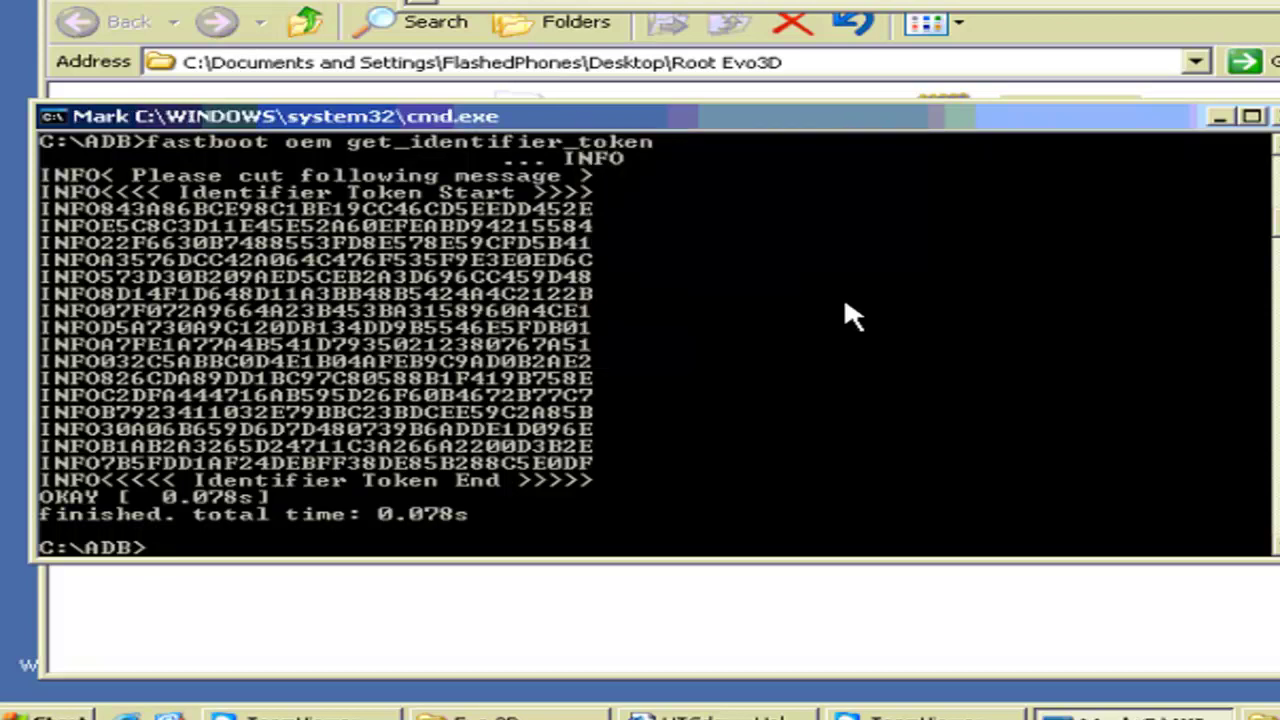
{"action": "left_click", "coordinate": [845, 313]}
{"action": "left_click", "coordinate": [110, 196]}
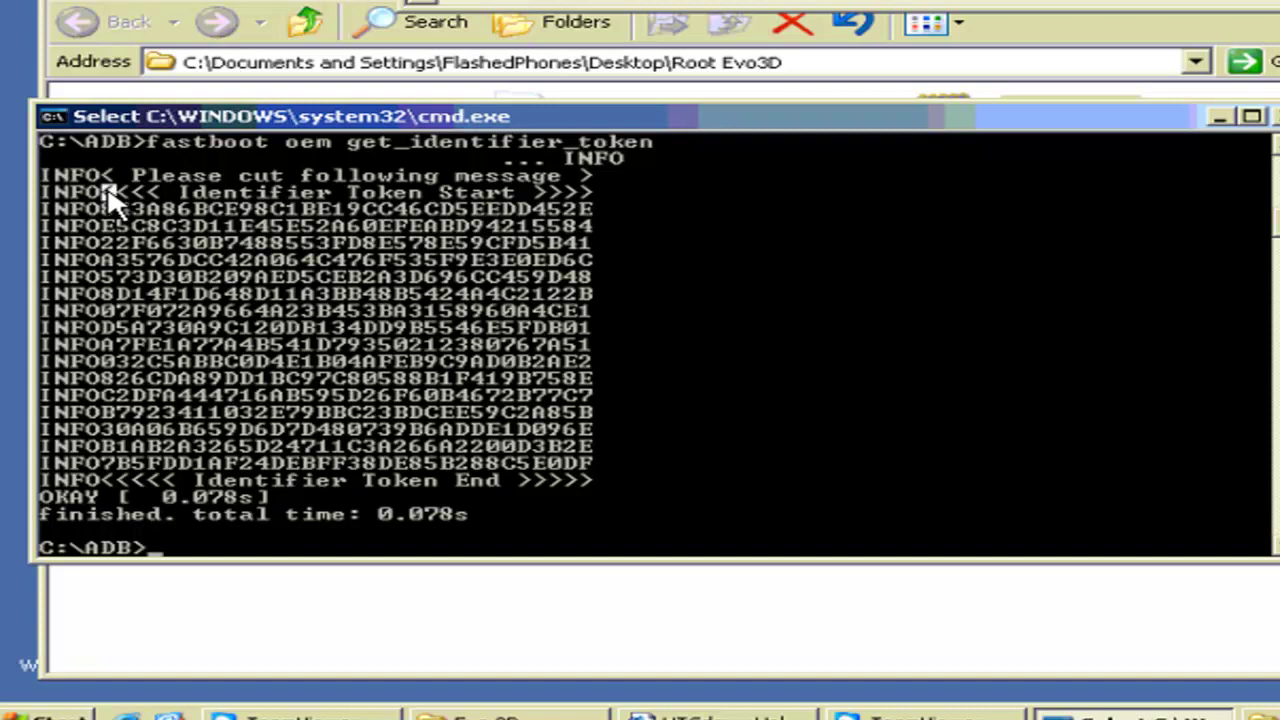
{"action": "left_click_drag", "start_coordinate": [191, 243], "coordinate": [589, 483]}
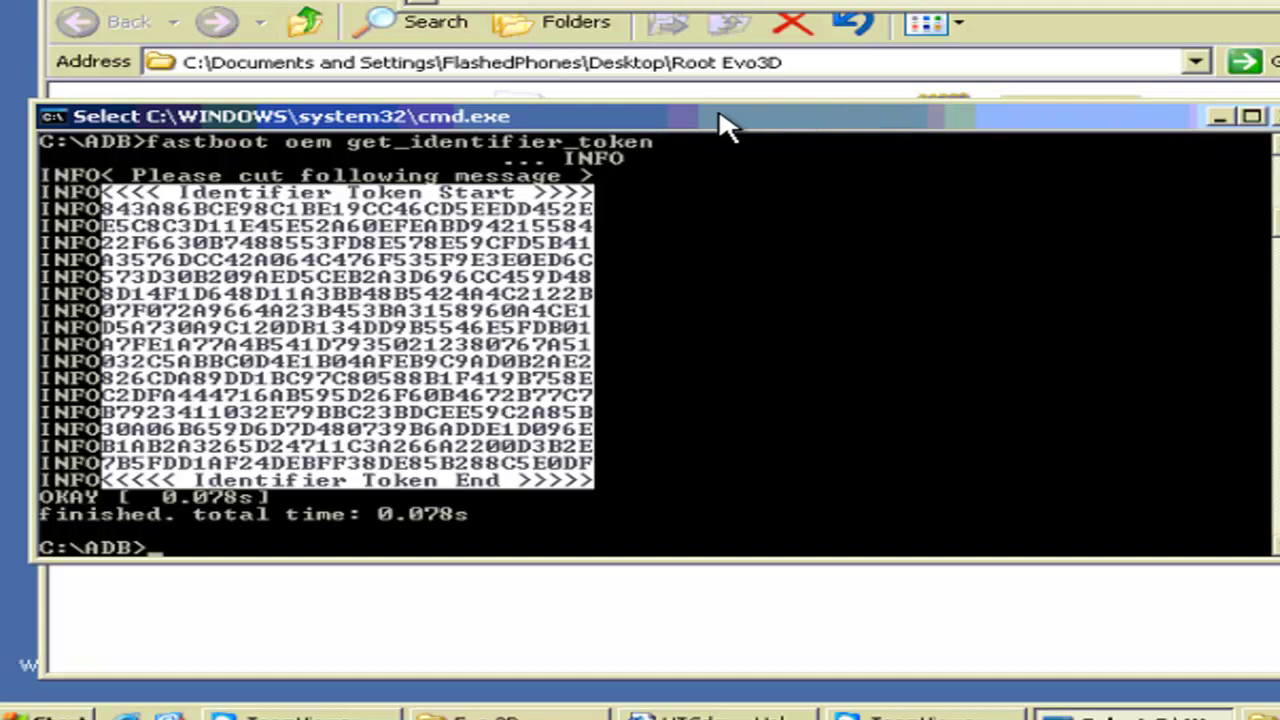
{"action": "right_click", "coordinate": [628, 116]}
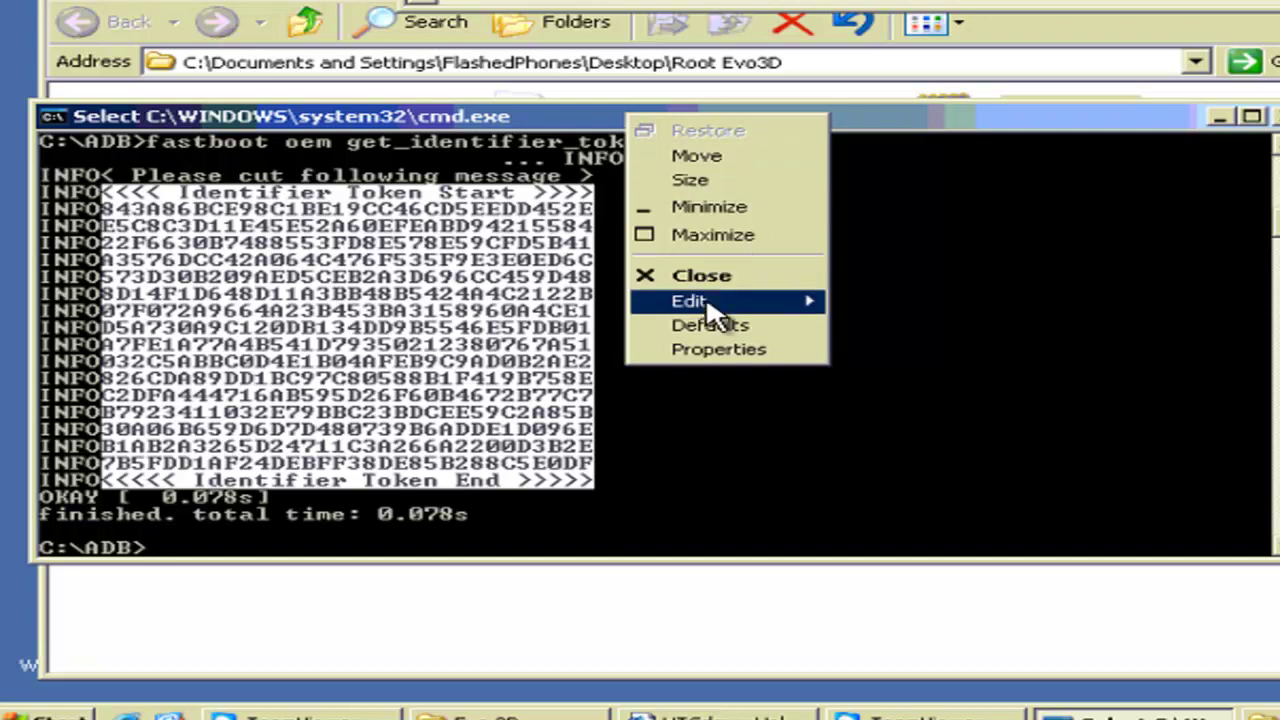
{"action": "mouse_move", "coordinate": [708, 306]}
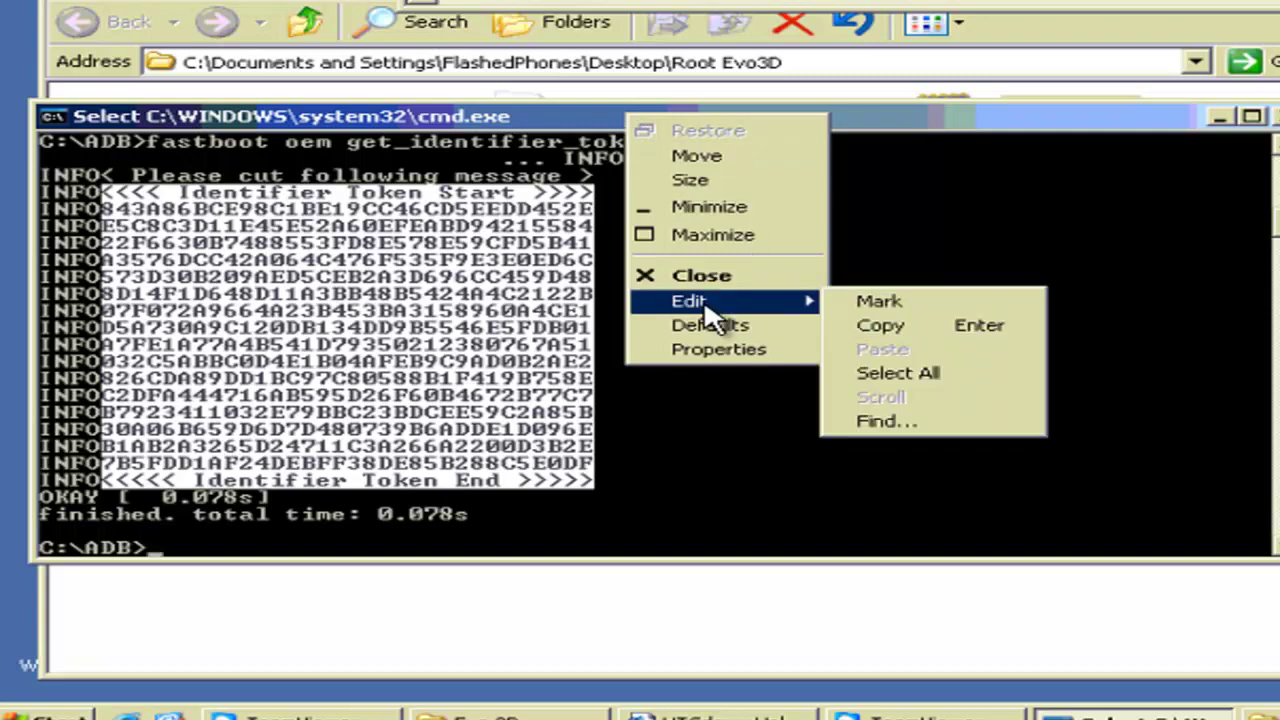
{"action": "left_click", "coordinate": [913, 330]}
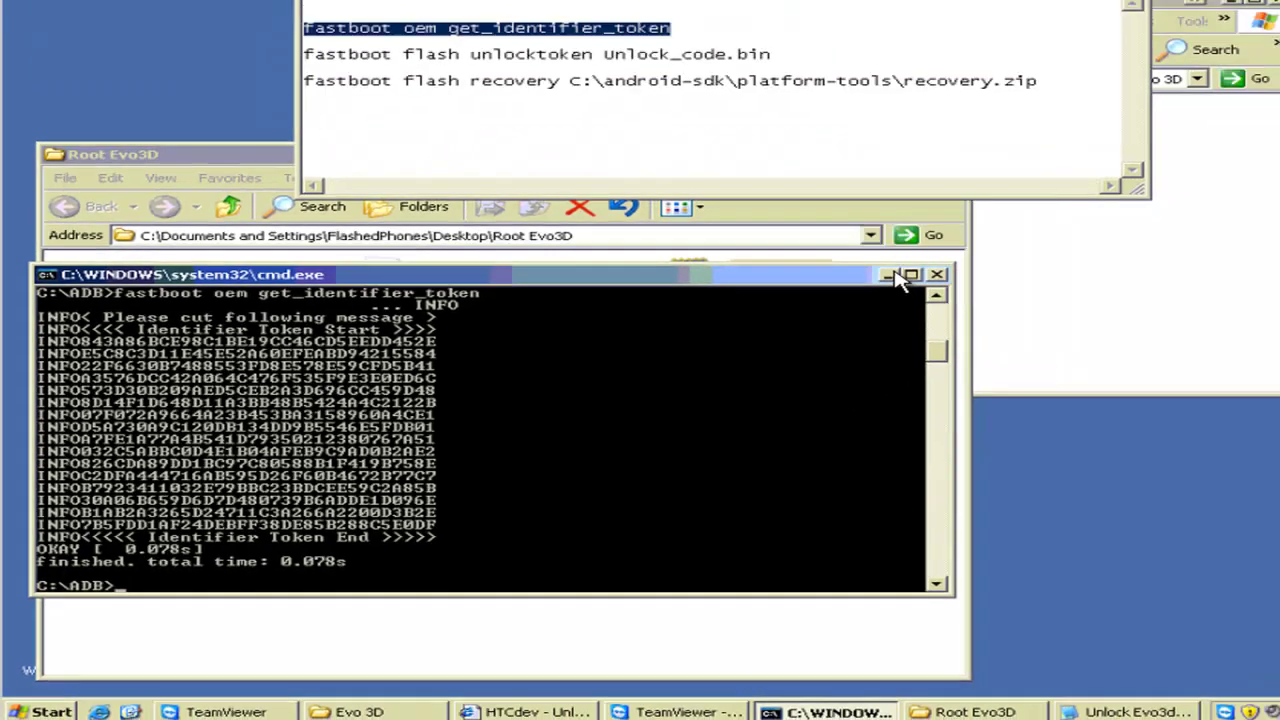
Step: Paste the copied token into HTCdev's My Device Identifier Token box and submit it
{"action": "left_click", "coordinate": [1225, 118]}
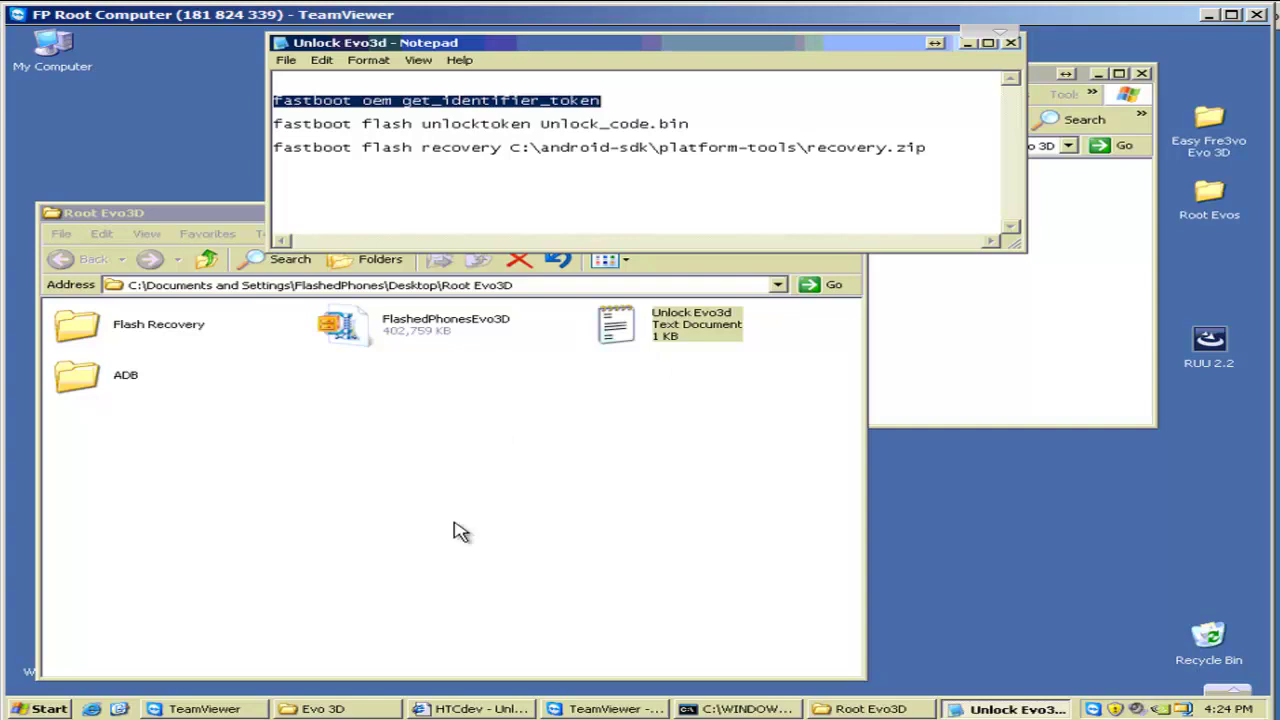
{"action": "left_click", "coordinate": [458, 708]}
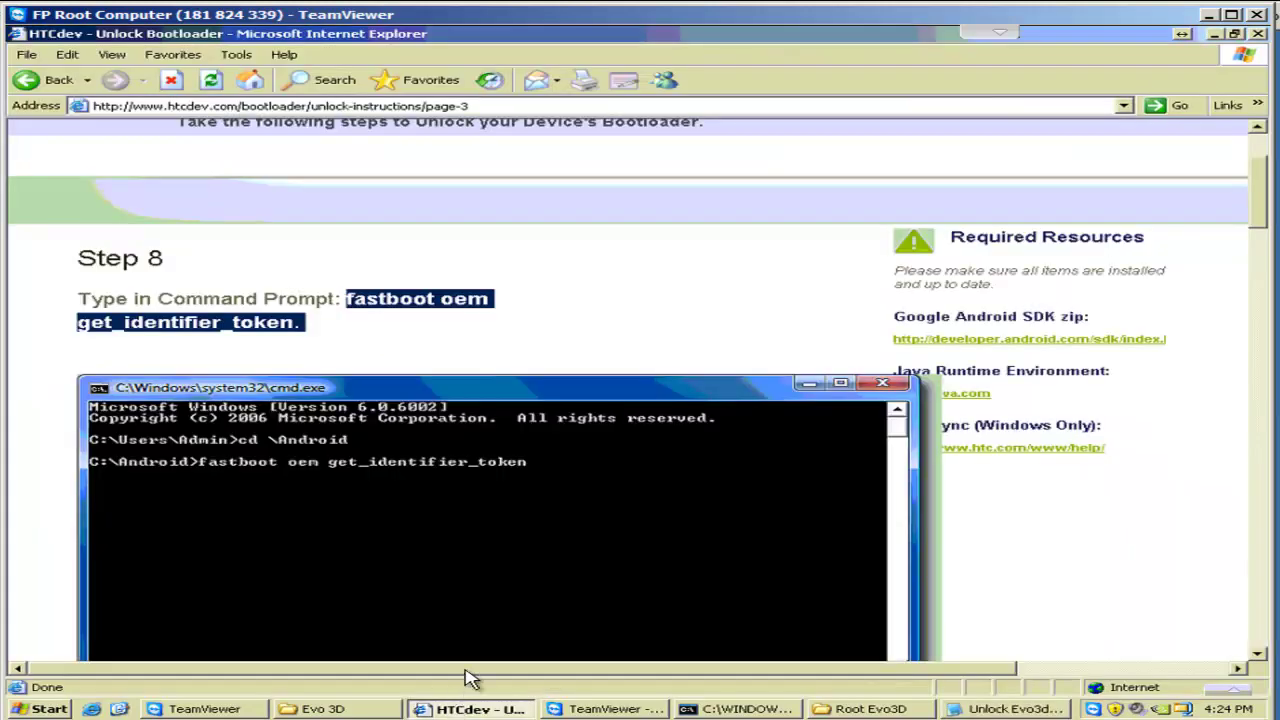
{"action": "scroll", "coordinate": [628, 427], "scroll_direction": "down", "scroll_amount": 10}
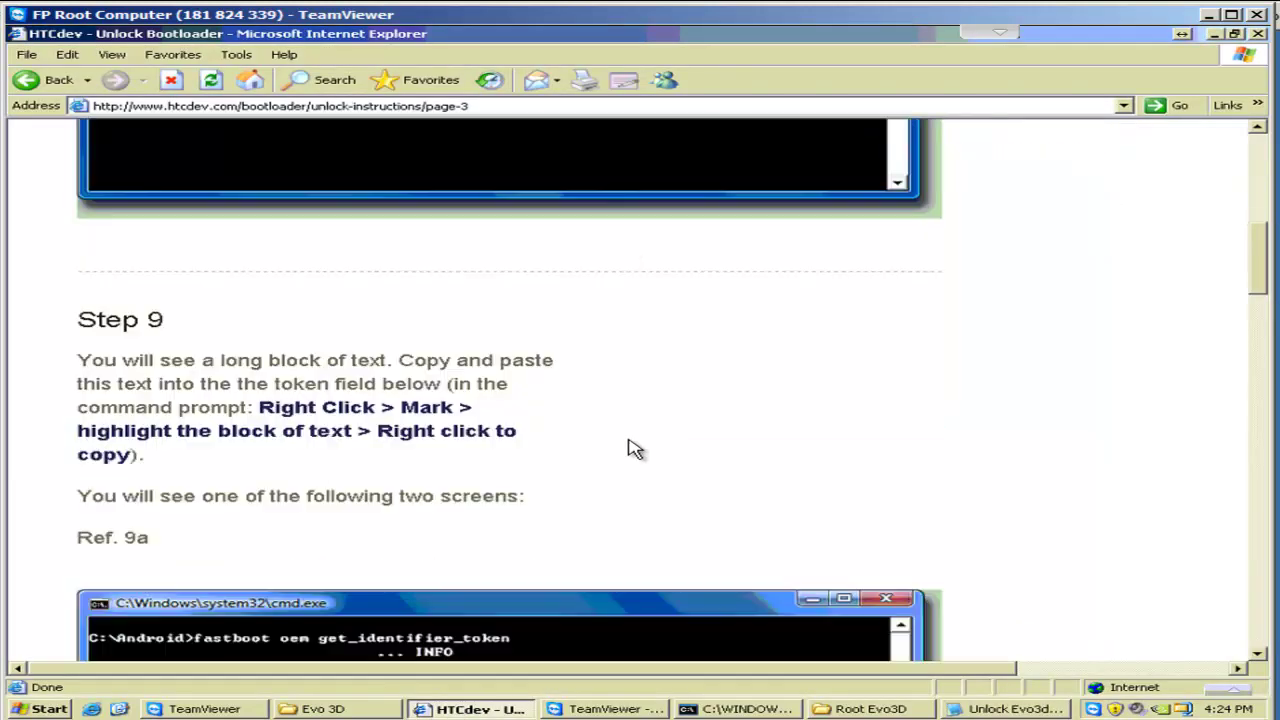
{"action": "scroll", "coordinate": [628, 446], "scroll_direction": "down", "scroll_amount": 10}
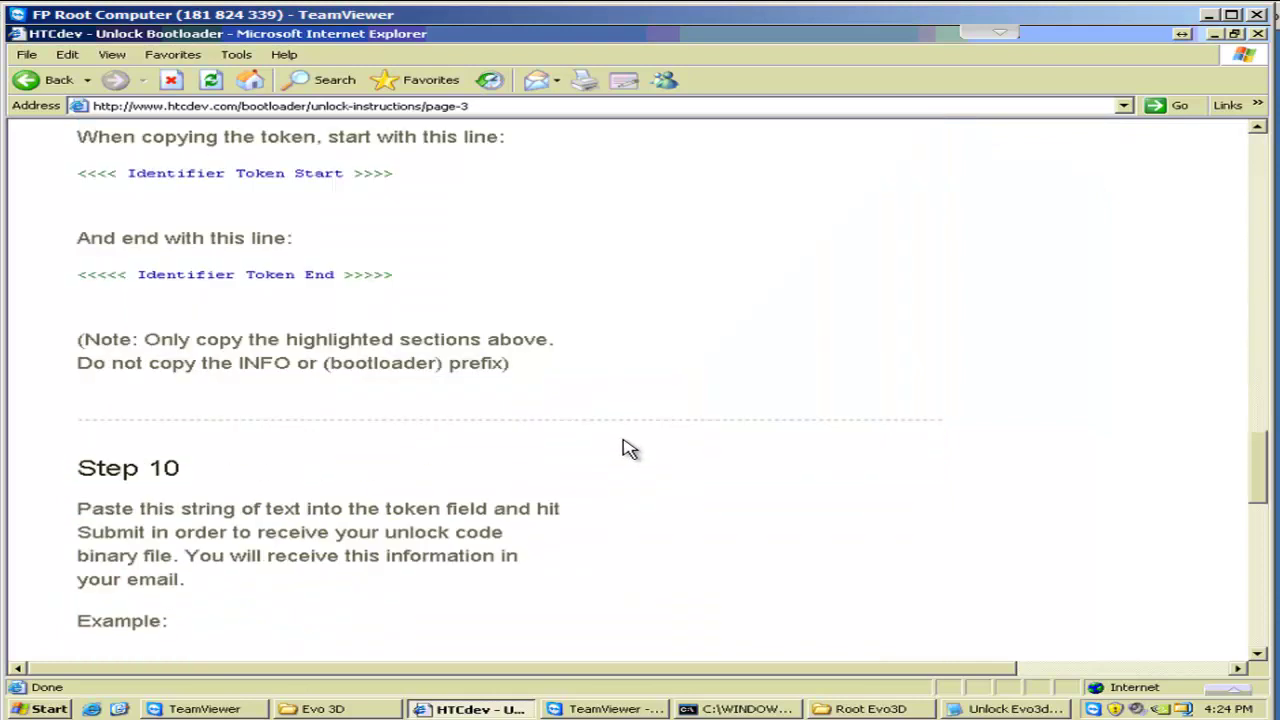
{"action": "scroll", "coordinate": [381, 437], "scroll_direction": "down", "scroll_amount": 3}
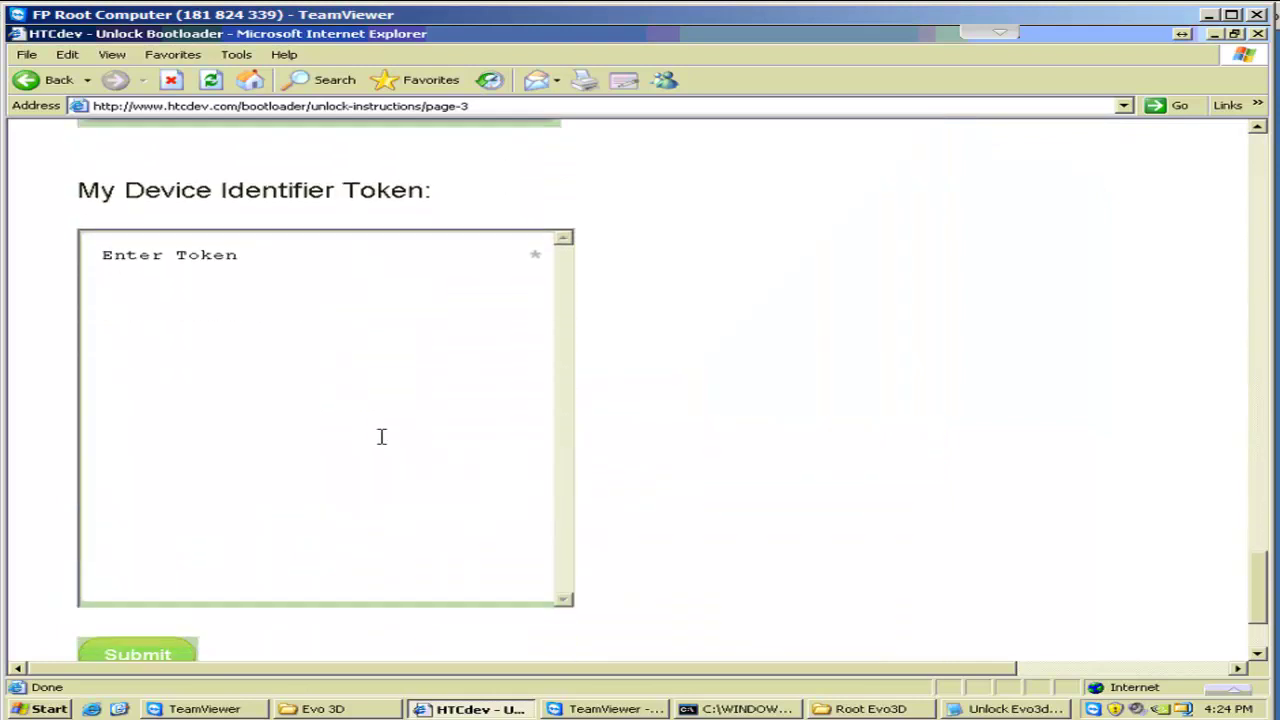
{"action": "left_click", "coordinate": [250, 263]}
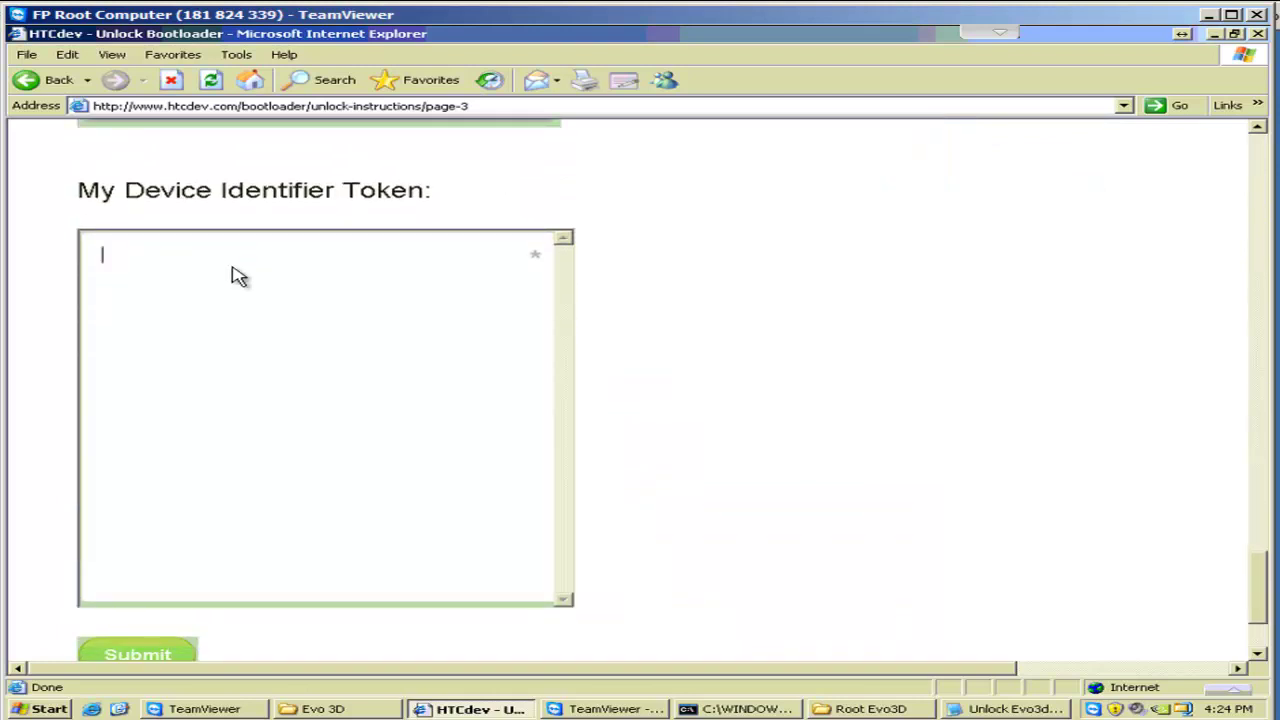
{"action": "right_click", "coordinate": [144, 278]}
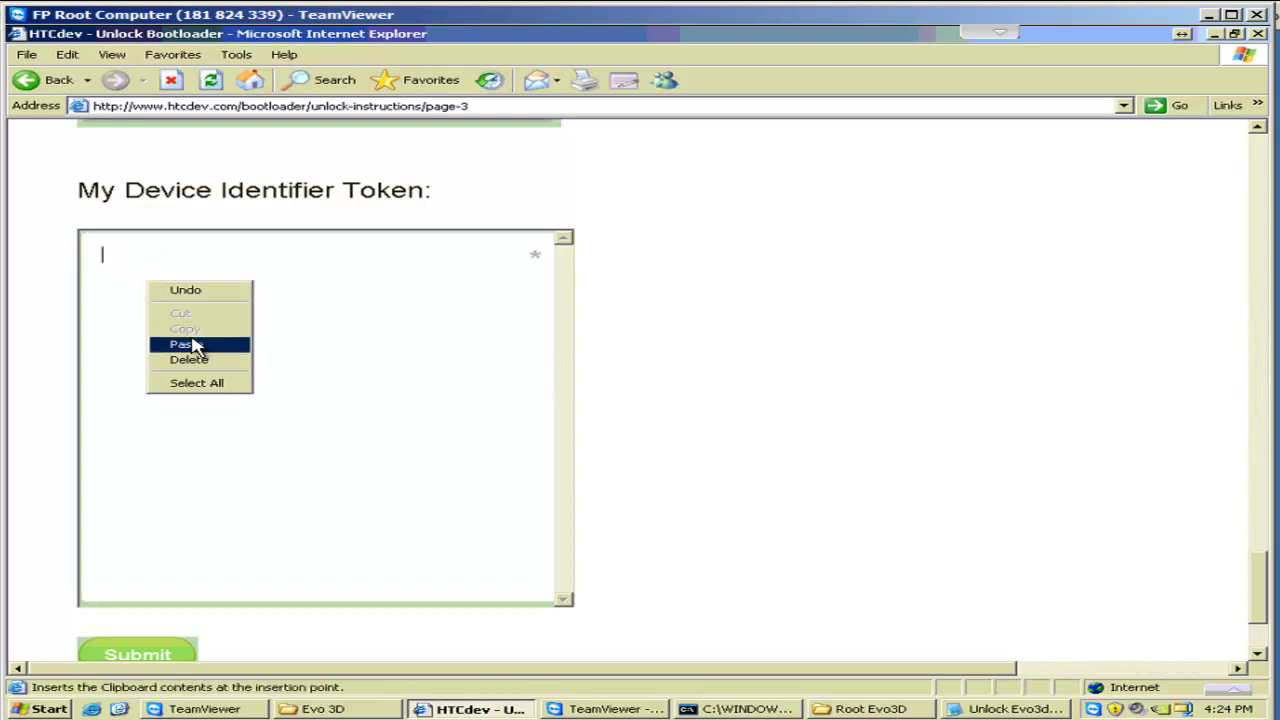
{"action": "left_click", "coordinate": [193, 344]}
{"action": "scroll", "coordinate": [520, 457], "scroll_direction": "down", "scroll_amount": 3}
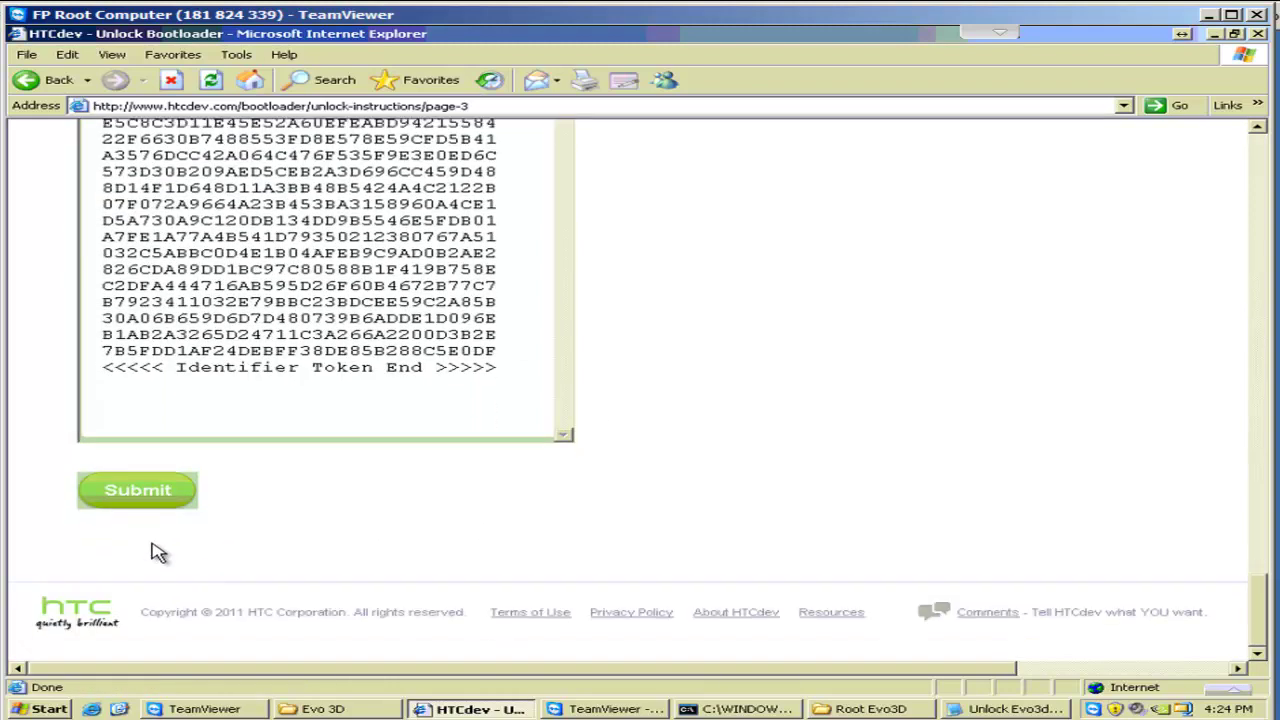
{"action": "left_click", "coordinate": [133, 491]}
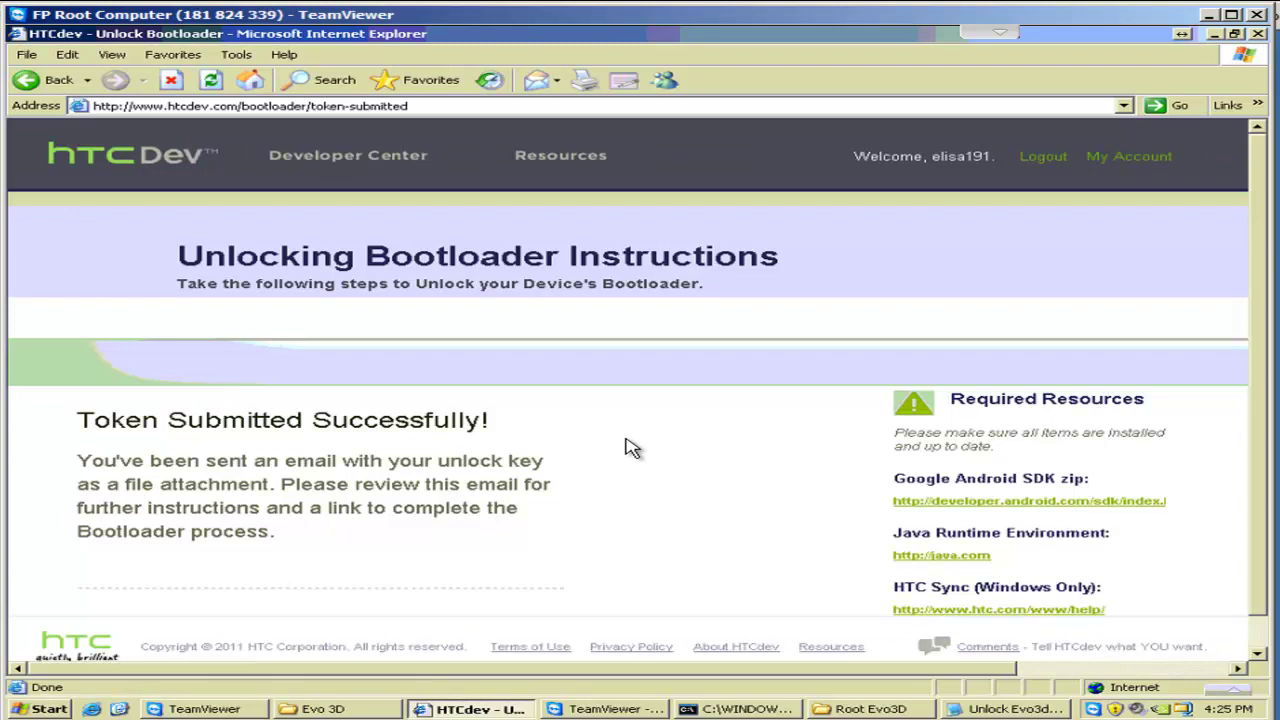
Step: Close the HTCdev browser and launch Gmail maximized from the Evo 3D folder's Email shortcut
{"action": "left_click", "coordinate": [1259, 34]}
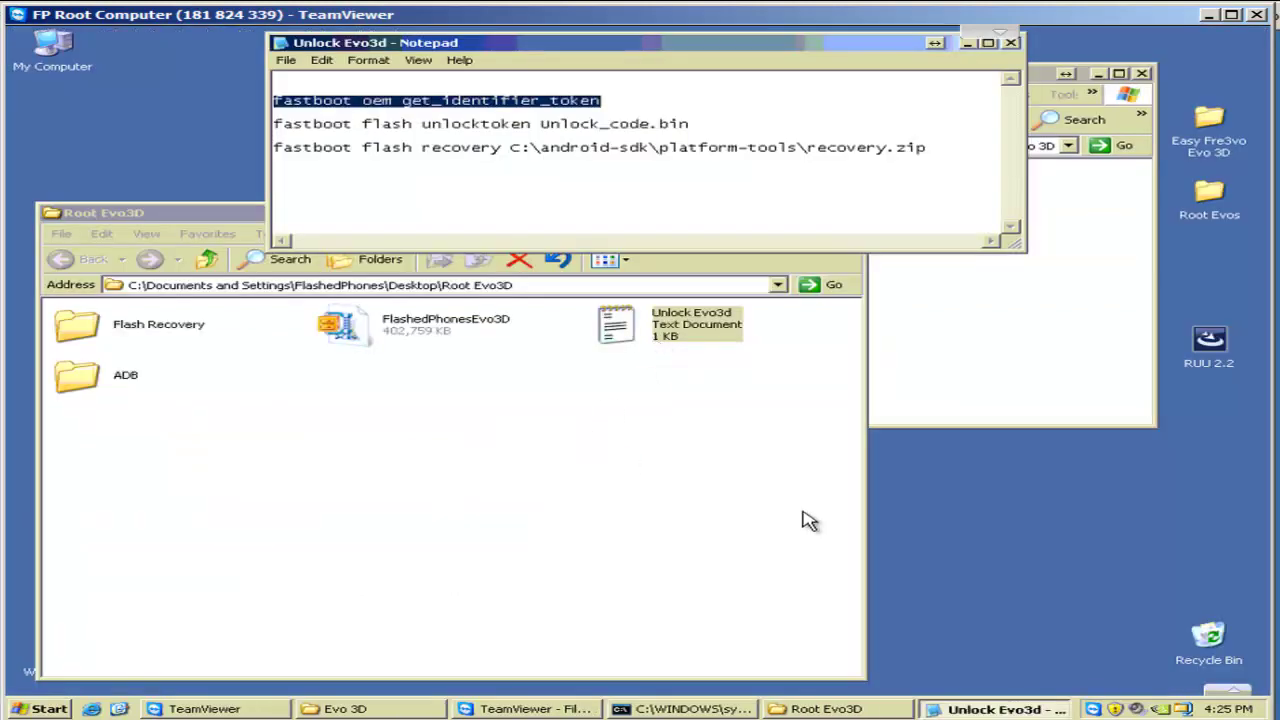
{"action": "left_click", "coordinate": [1020, 584]}
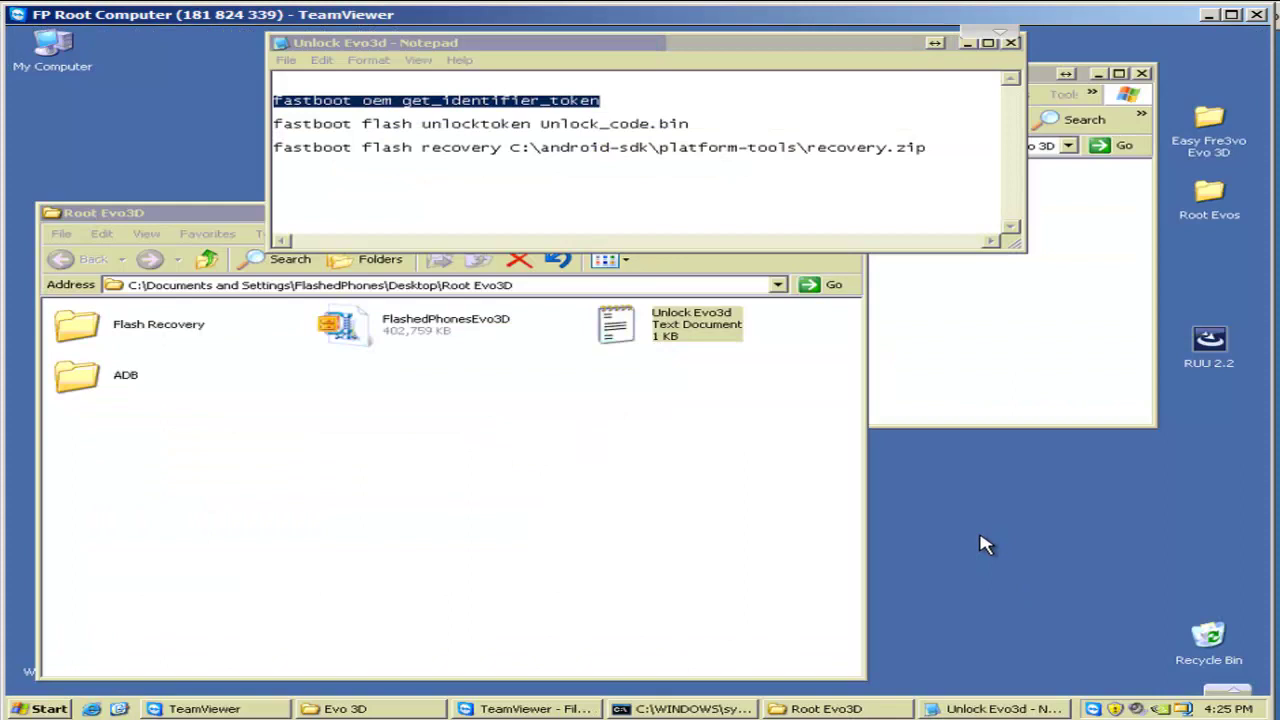
{"action": "left_click", "coordinate": [1046, 323]}
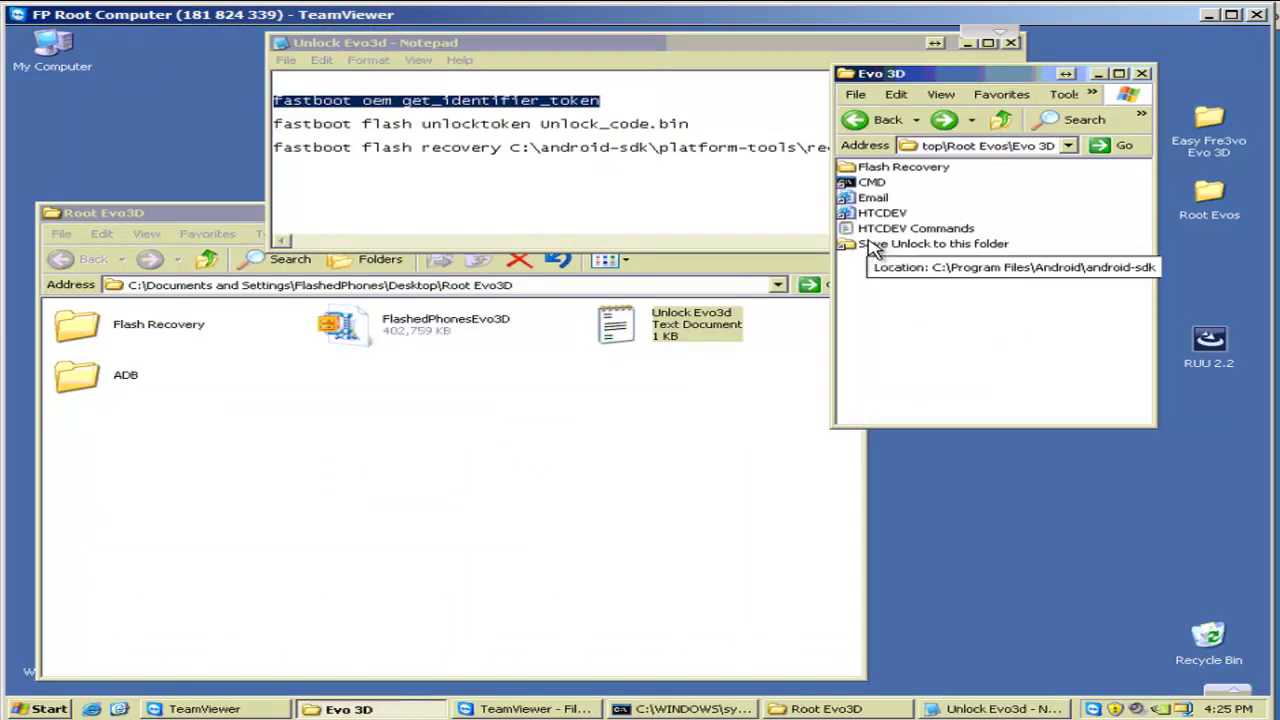
{"action": "left_click", "coordinate": [873, 198]}
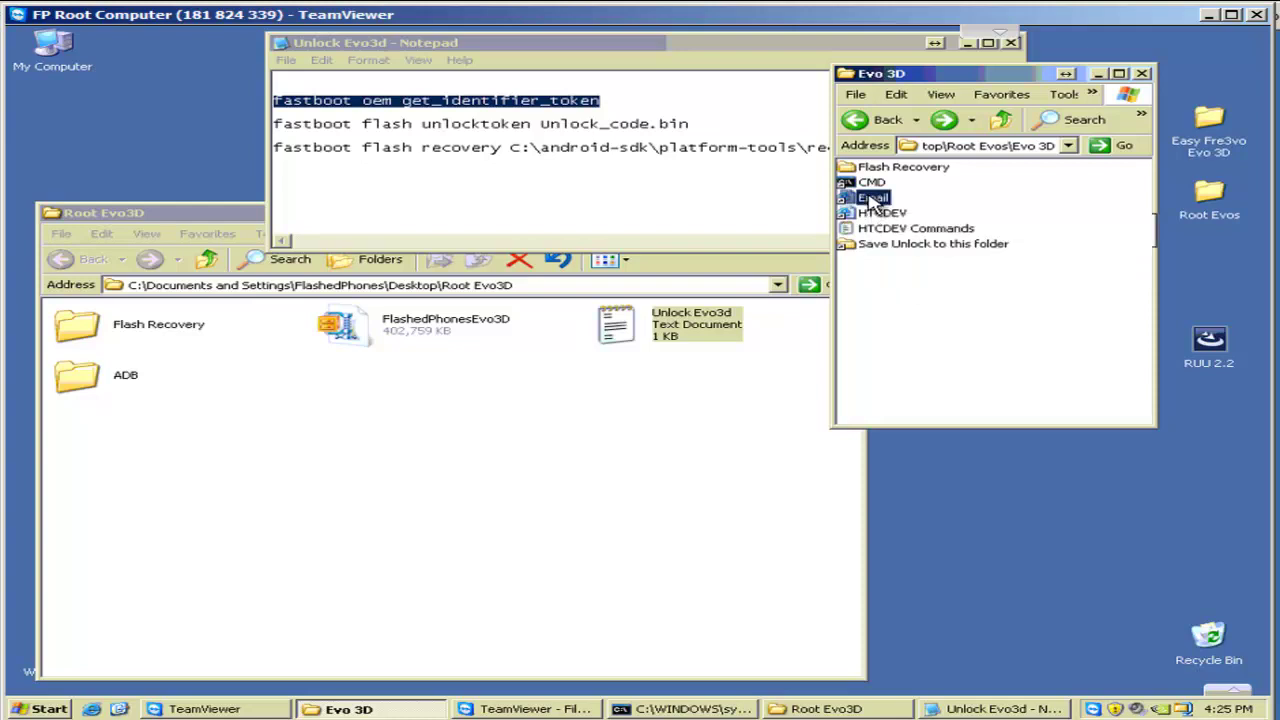
{"action": "double_click", "coordinate": [873, 198]}
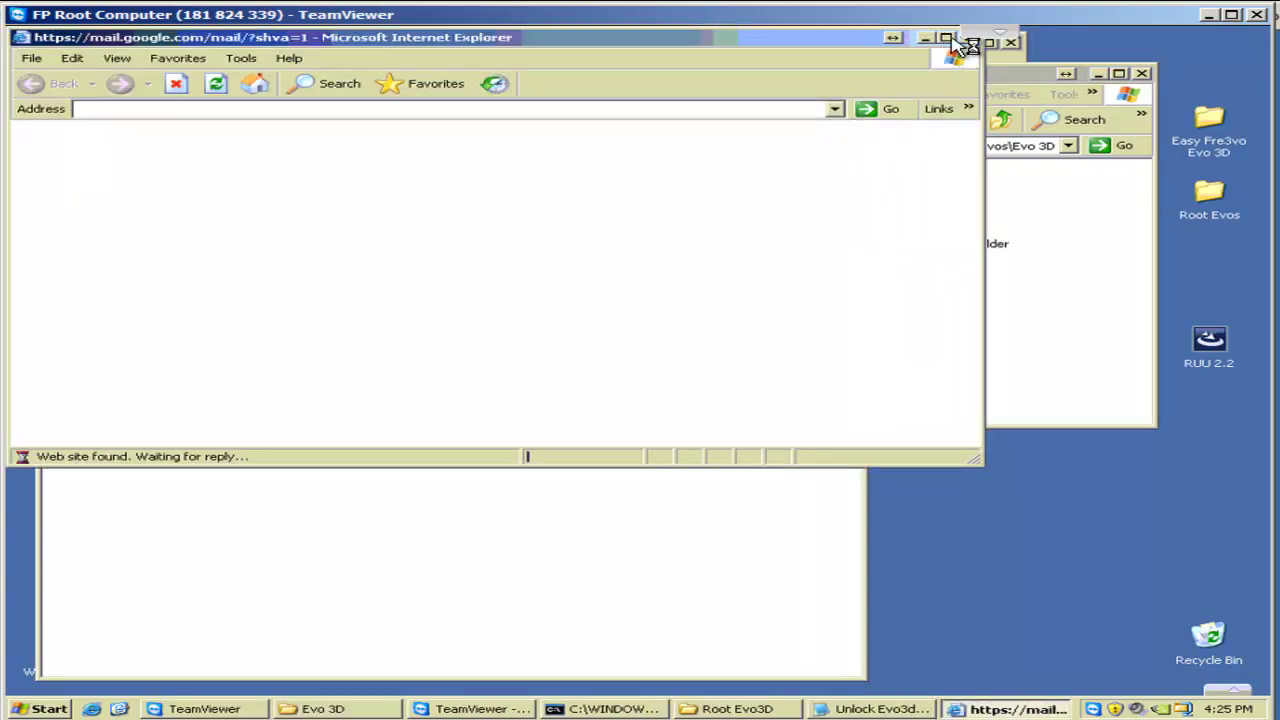
{"action": "left_click", "coordinate": [945, 39]}
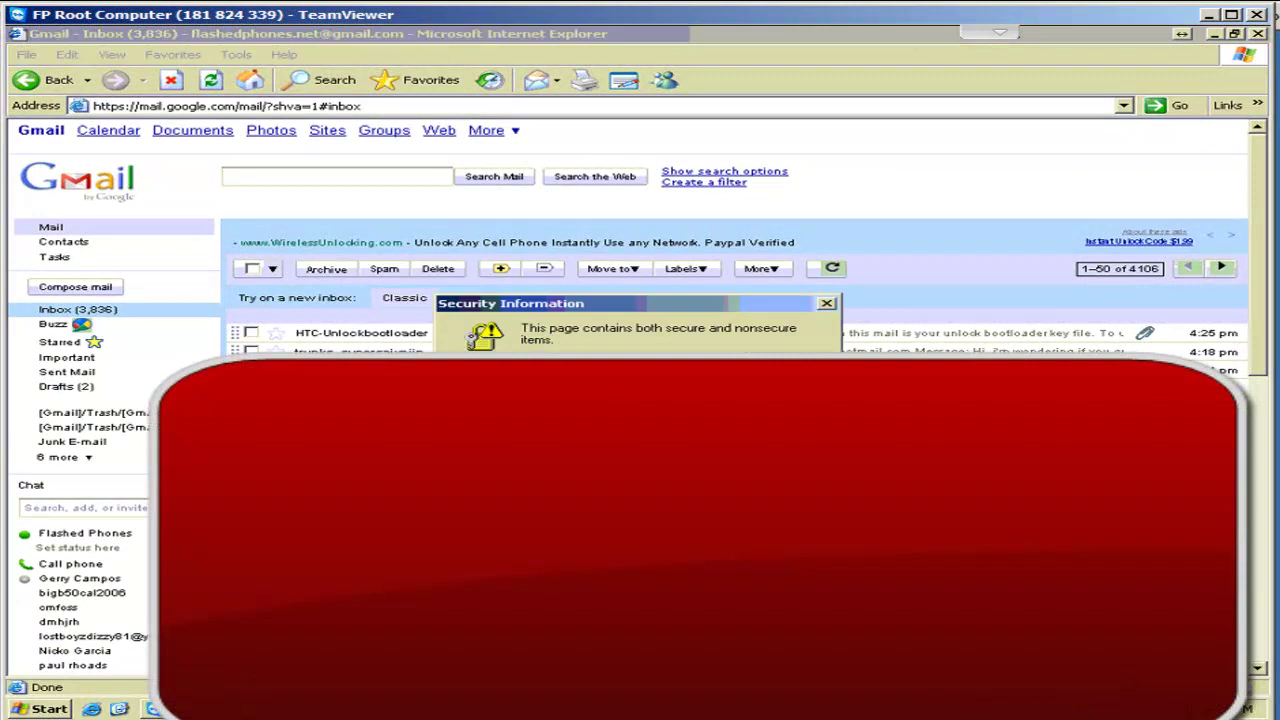
Step: Open the HTC-Unlockbootloader email and save its Unlock_code.bin attachment to the Desktop
{"action": "key", "text": "Return"}
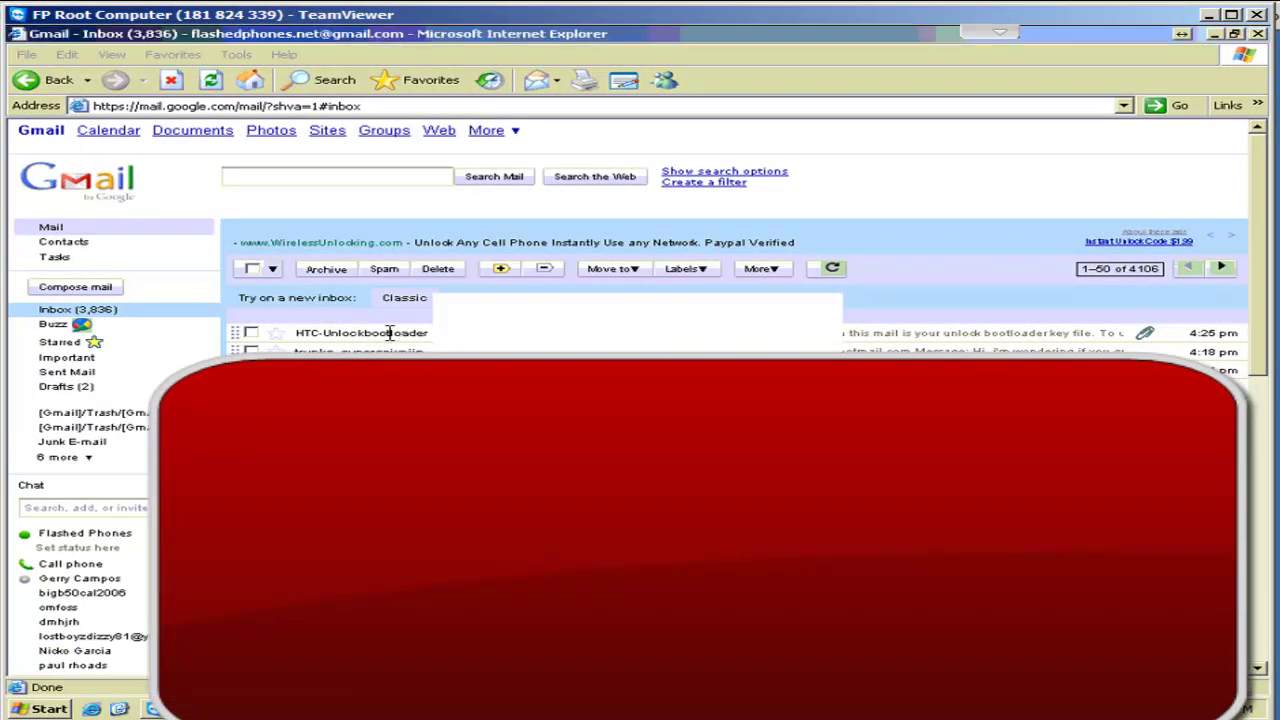
{"action": "left_click", "coordinate": [390, 333]}
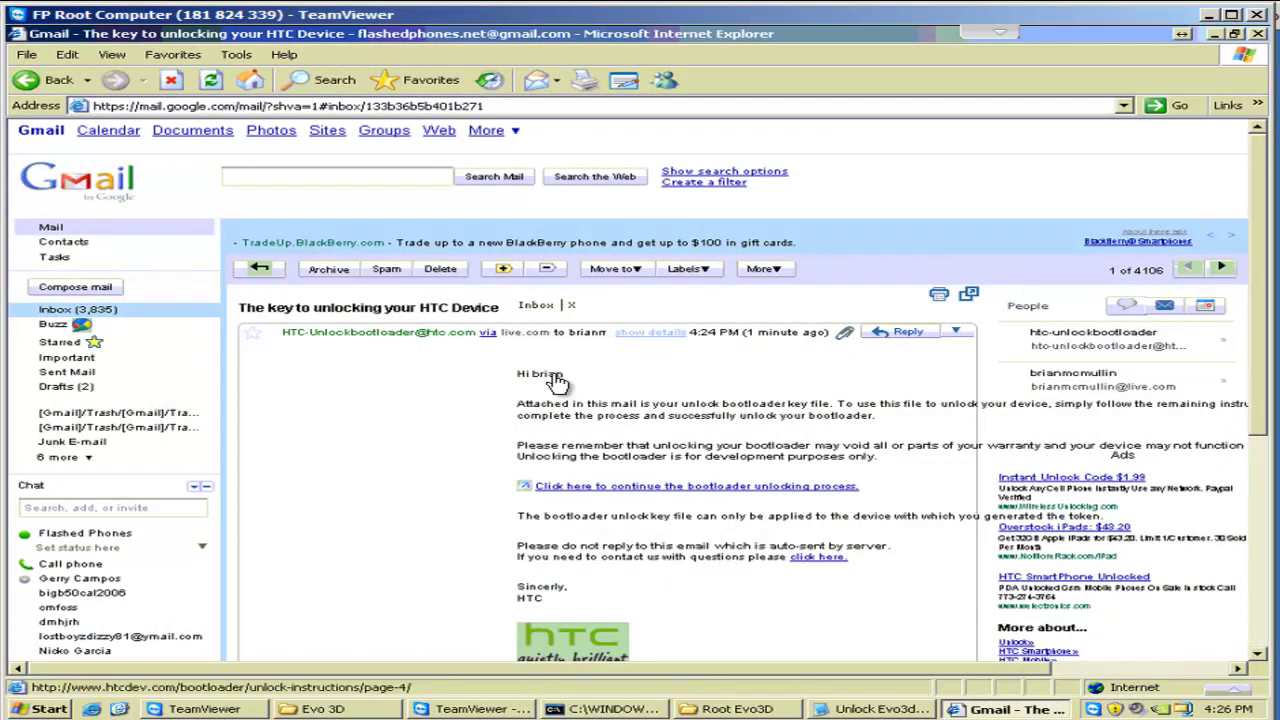
{"action": "left_click", "coordinate": [846, 338]}
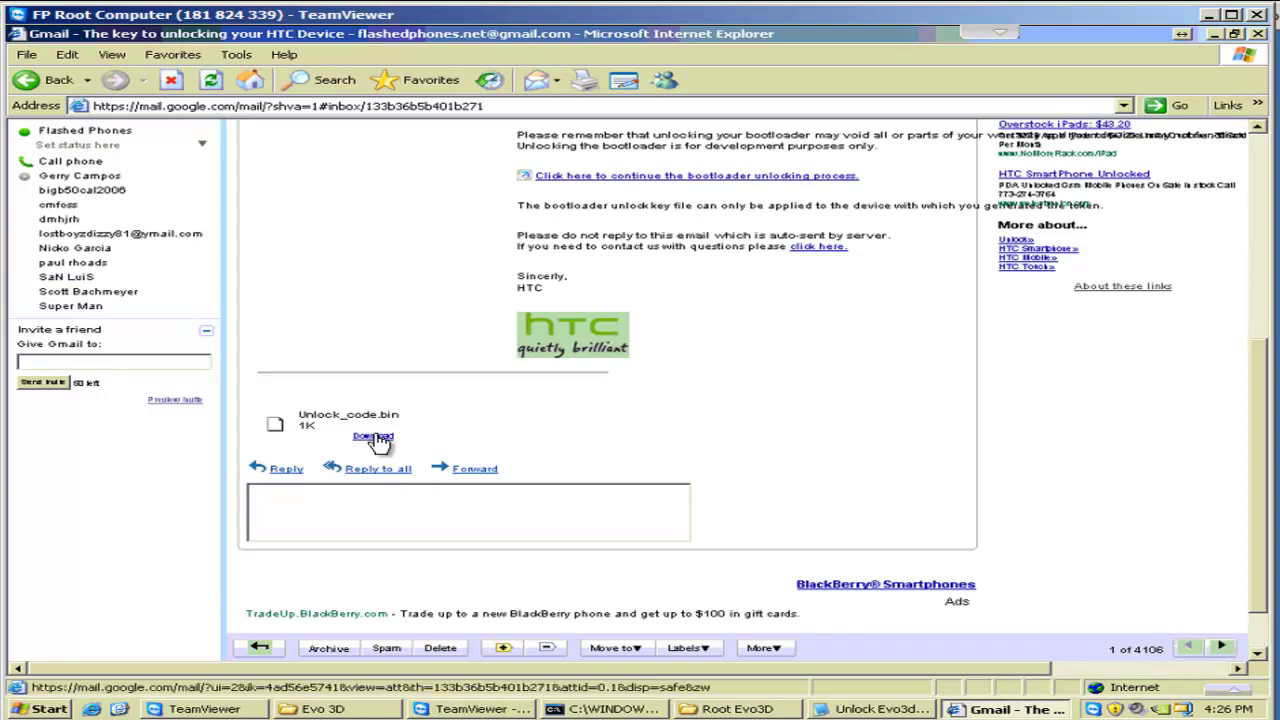
{"action": "left_click", "coordinate": [373, 437]}
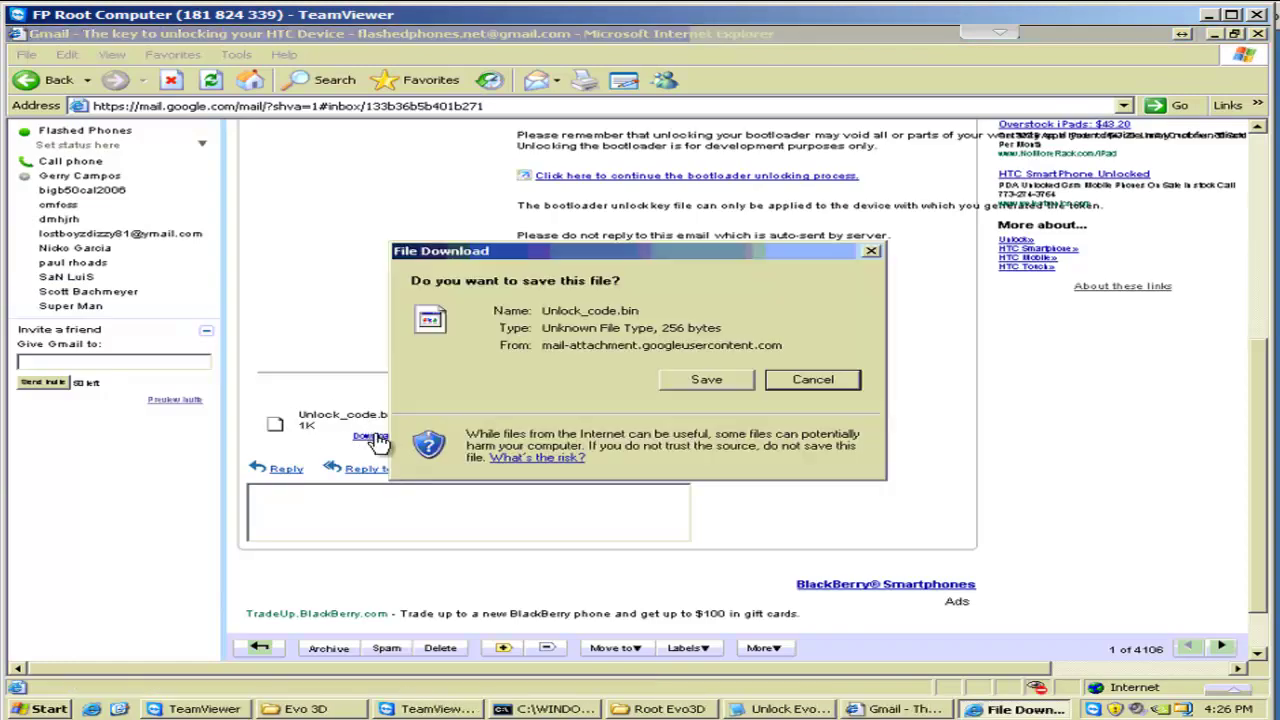
{"action": "left_click", "coordinate": [730, 383]}
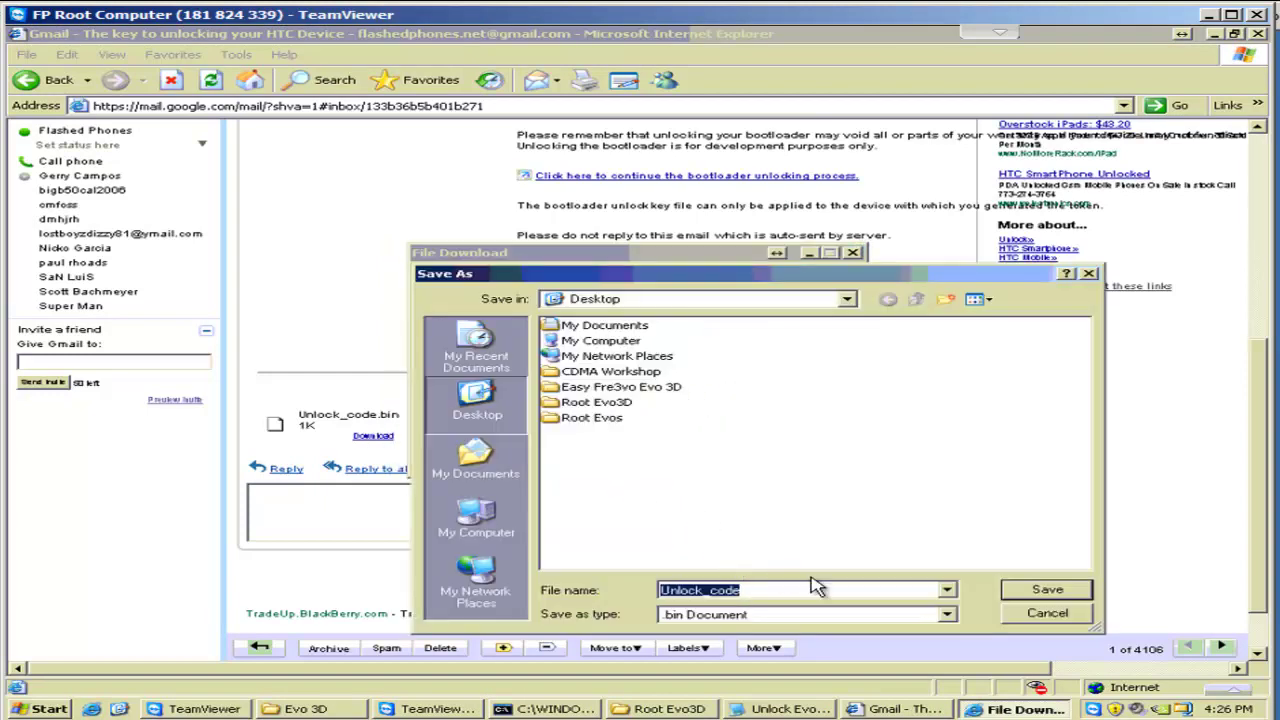
{"action": "left_click", "coordinate": [1076, 596]}
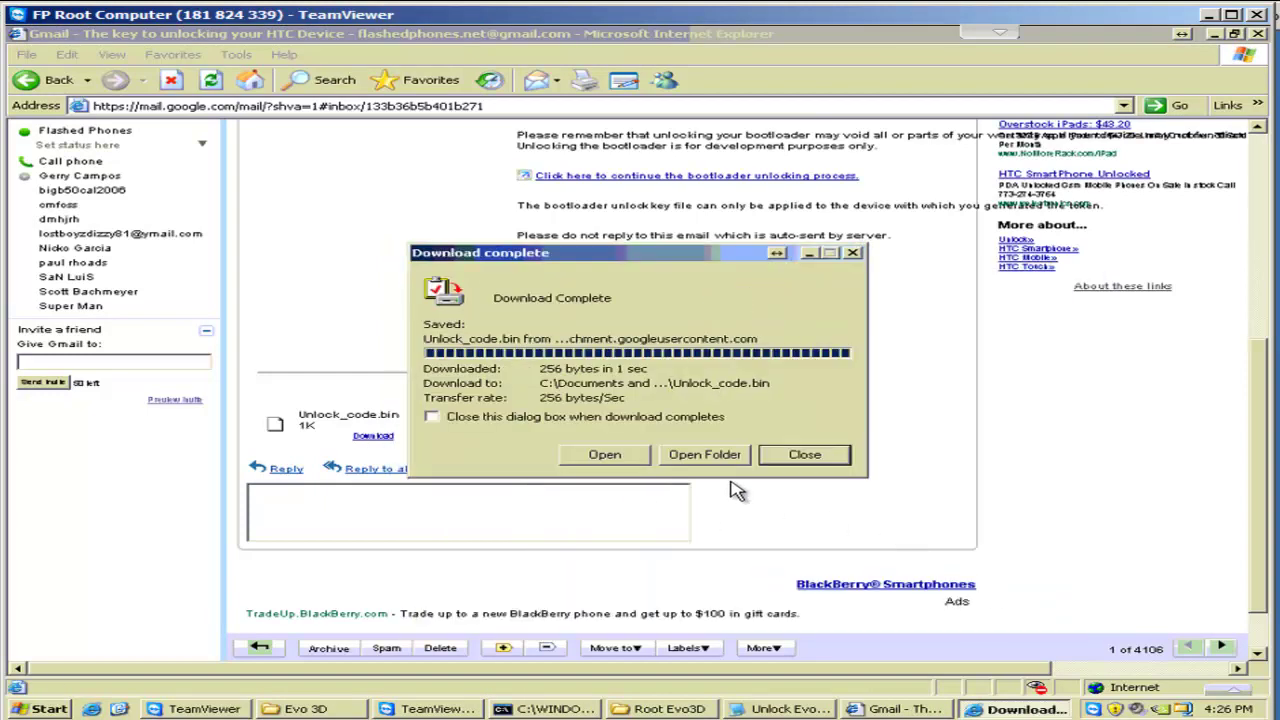
{"action": "left_click", "coordinate": [806, 456]}
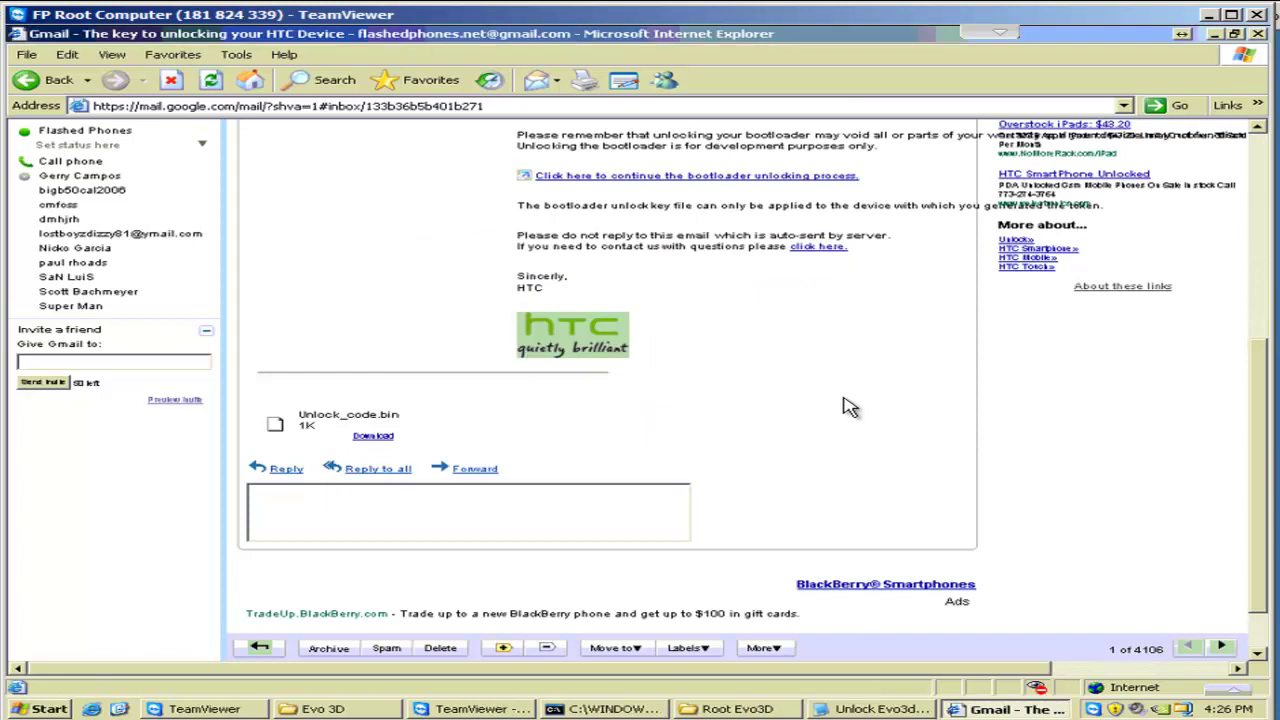
{"action": "scroll", "coordinate": [845, 407], "scroll_direction": "up", "scroll_amount": 6}
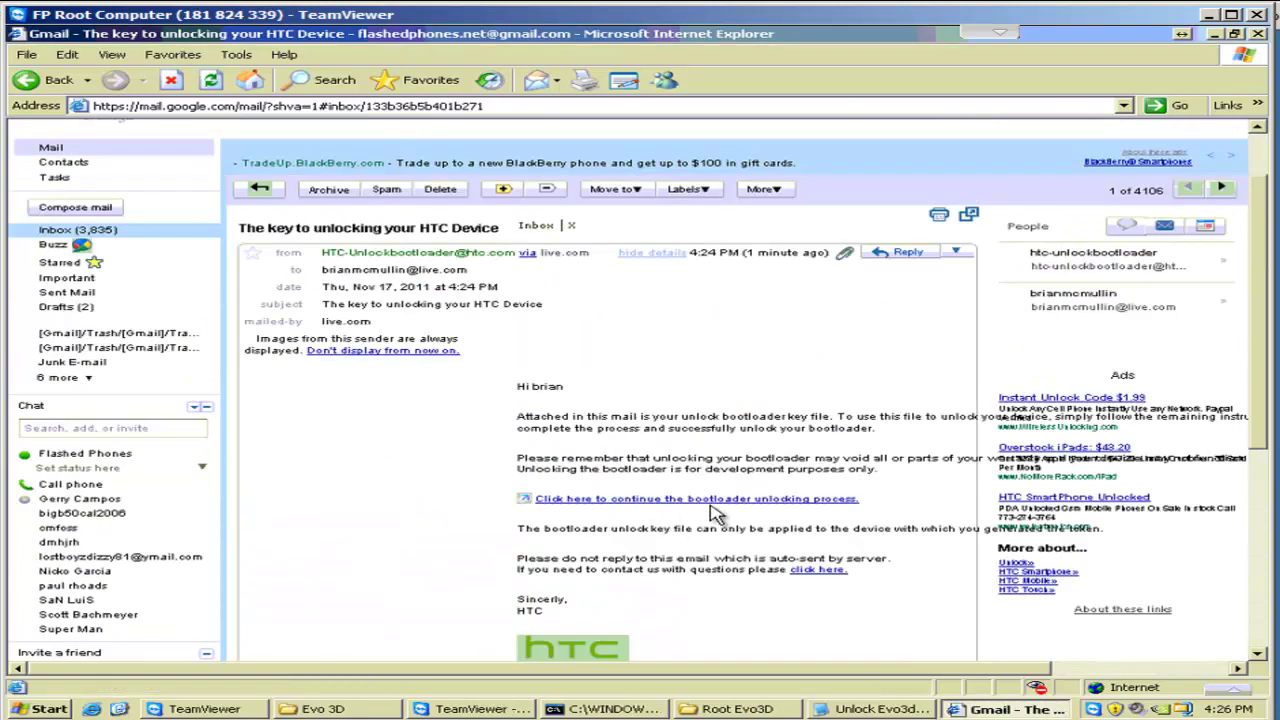
{"action": "left_click", "coordinate": [733, 499]}
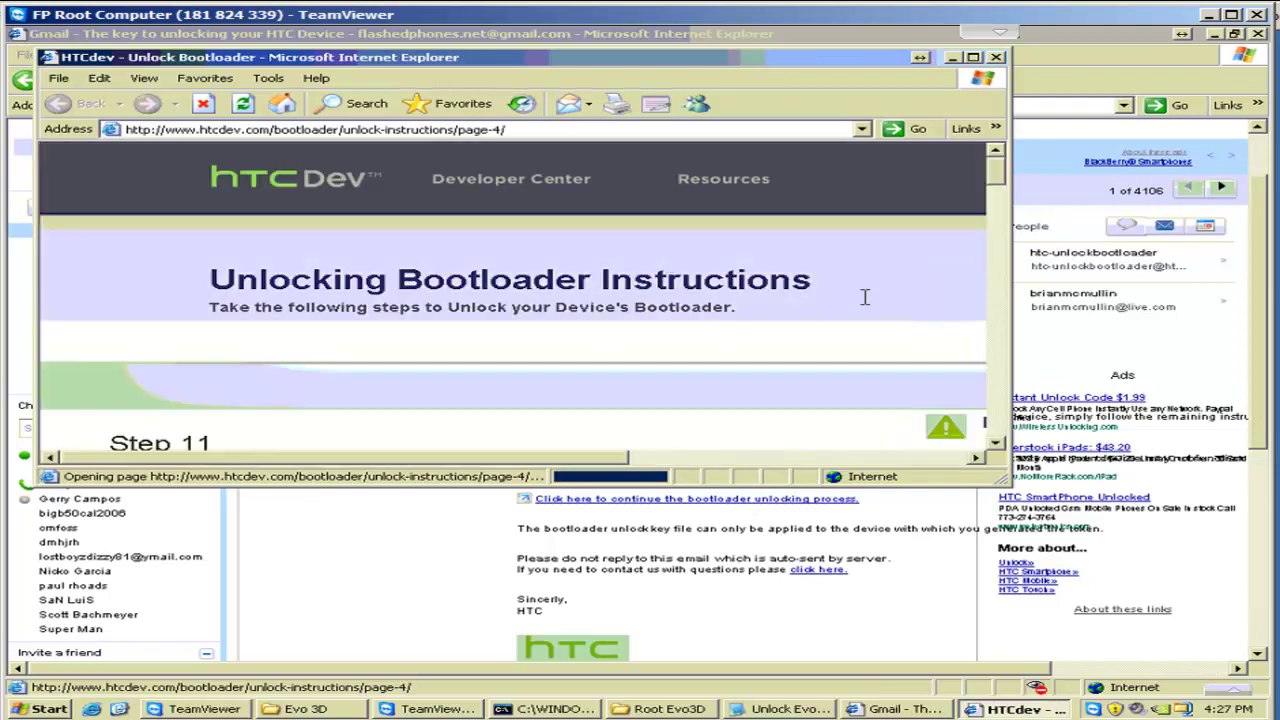
{"action": "scroll", "coordinate": [634, 294], "scroll_direction": "down", "scroll_amount": 3}
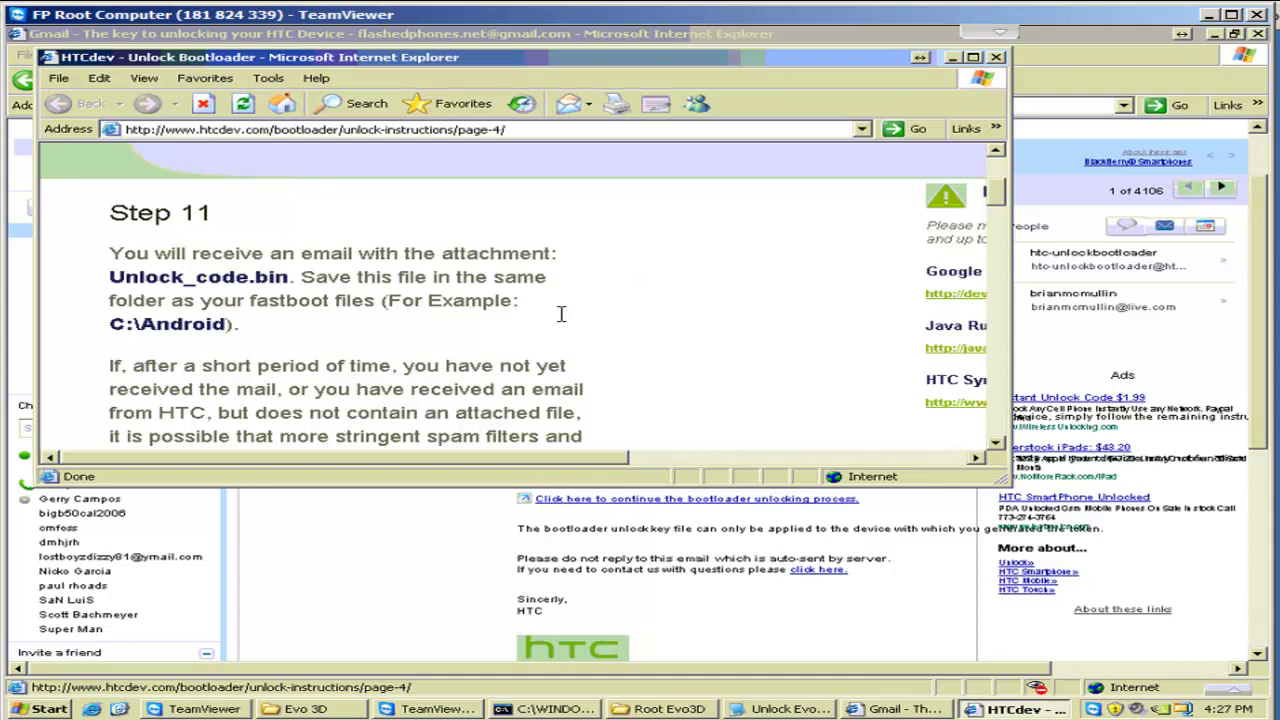
{"action": "scroll", "coordinate": [700, 322], "scroll_direction": "down", "scroll_amount": 8}
{"action": "scroll", "coordinate": [728, 318], "scroll_direction": "down", "scroll_amount": 8}
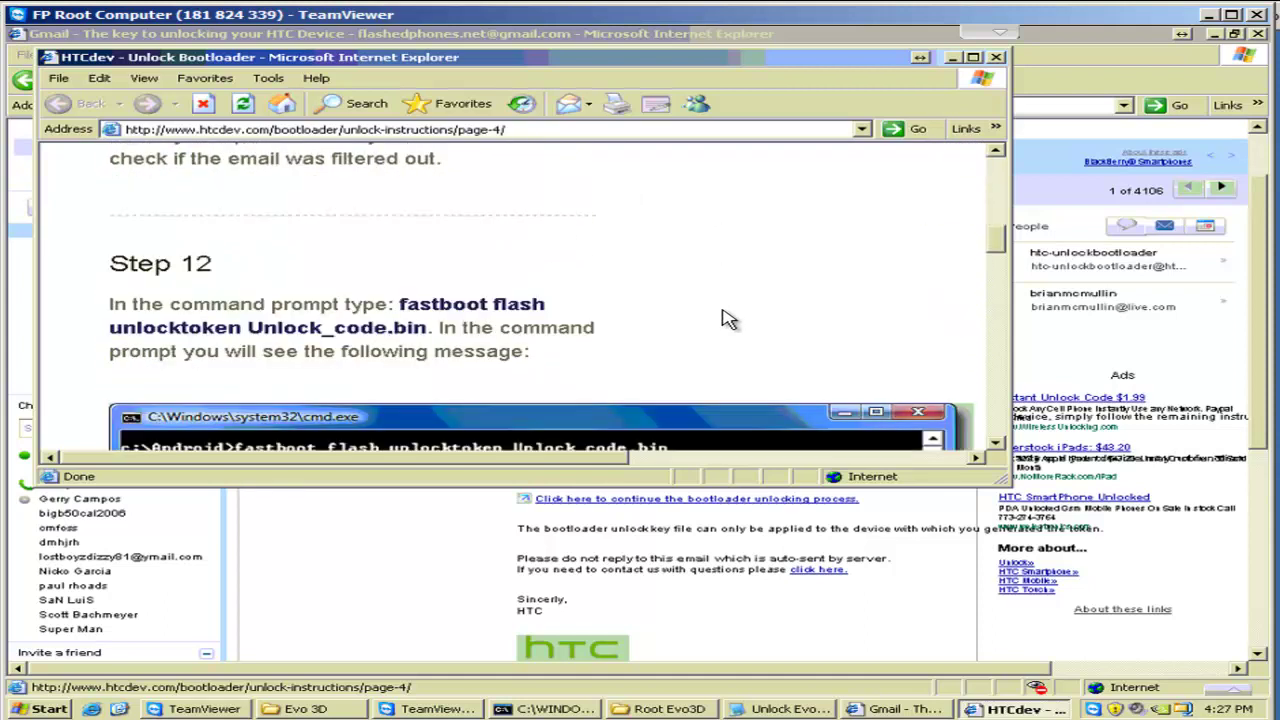
{"action": "scroll", "coordinate": [585, 291], "scroll_direction": "down", "scroll_amount": 10}
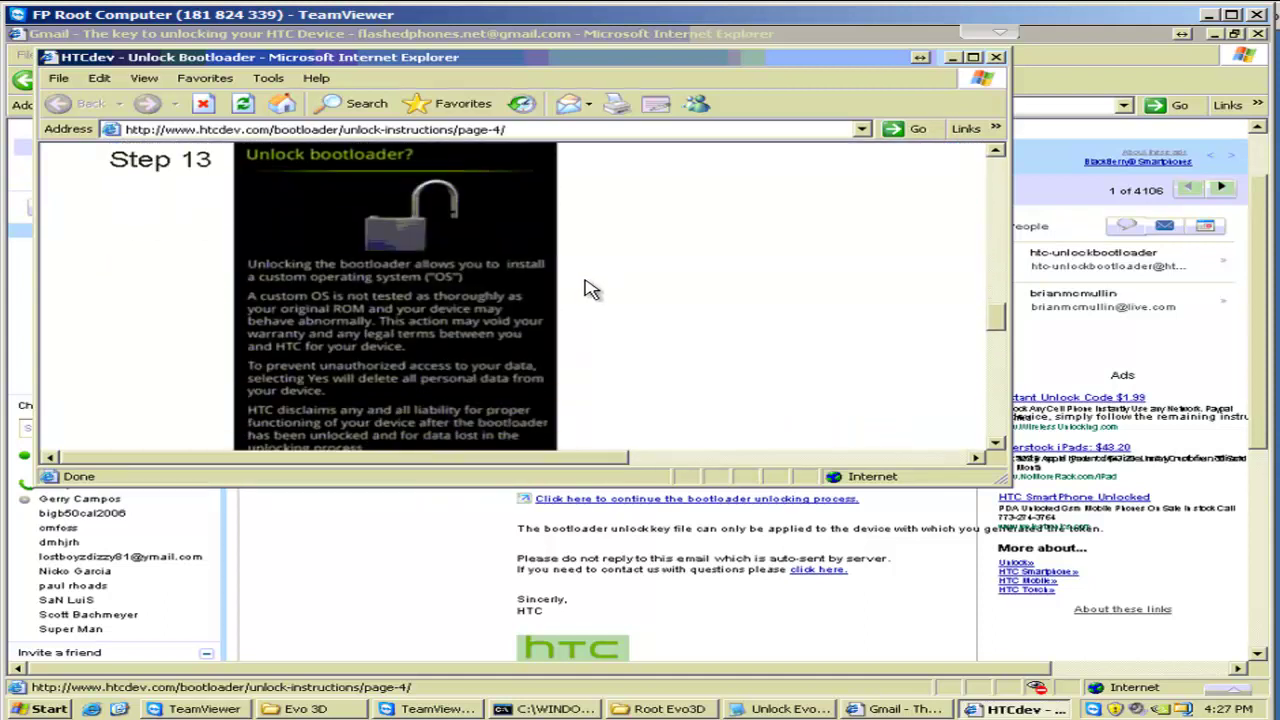
{"action": "scroll", "coordinate": [645, 291], "scroll_direction": "up", "scroll_amount": 3}
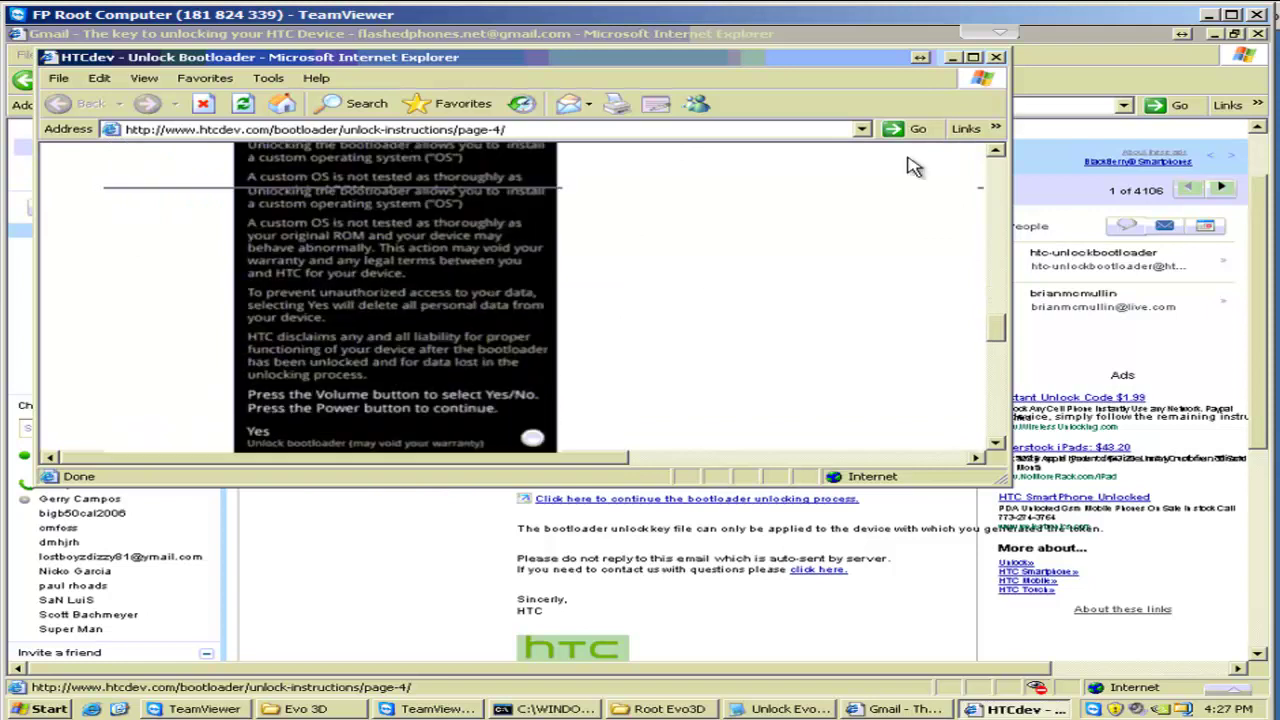
{"action": "left_click", "coordinate": [998, 58]}
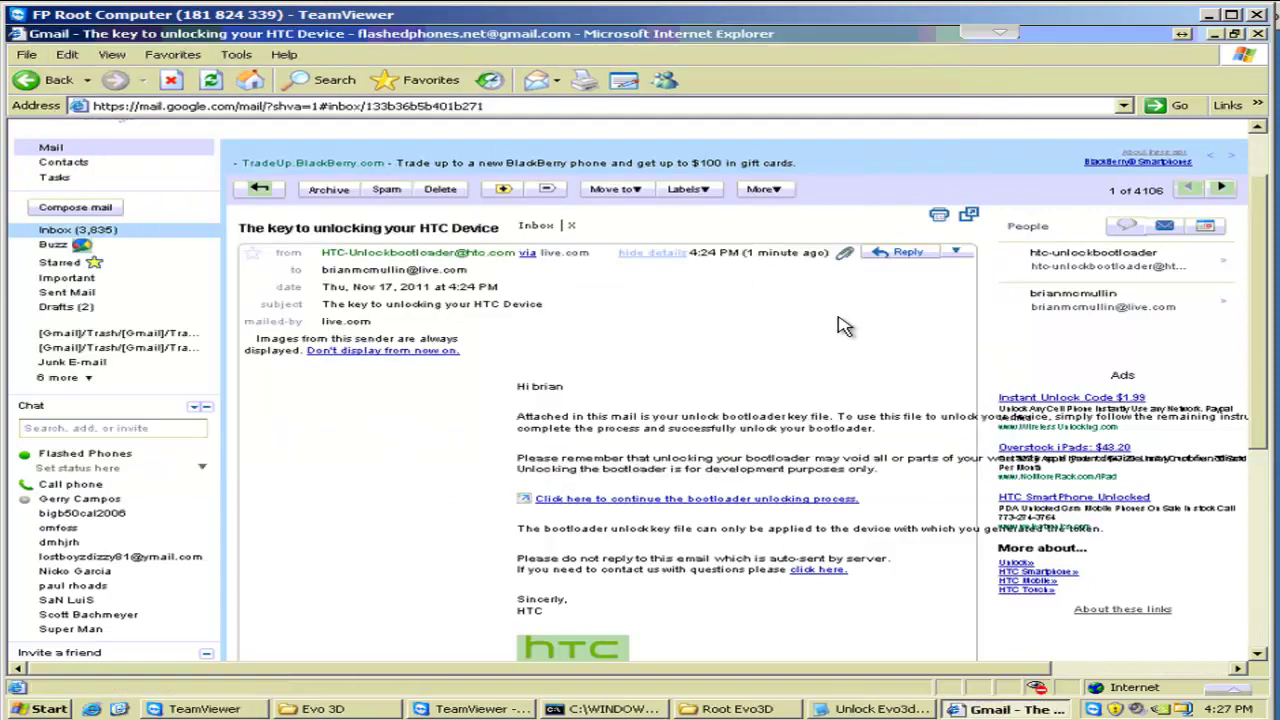
Step: Minimize Gmail and copy the Unlock_code file from the desktop
{"action": "left_click", "coordinate": [1213, 34]}
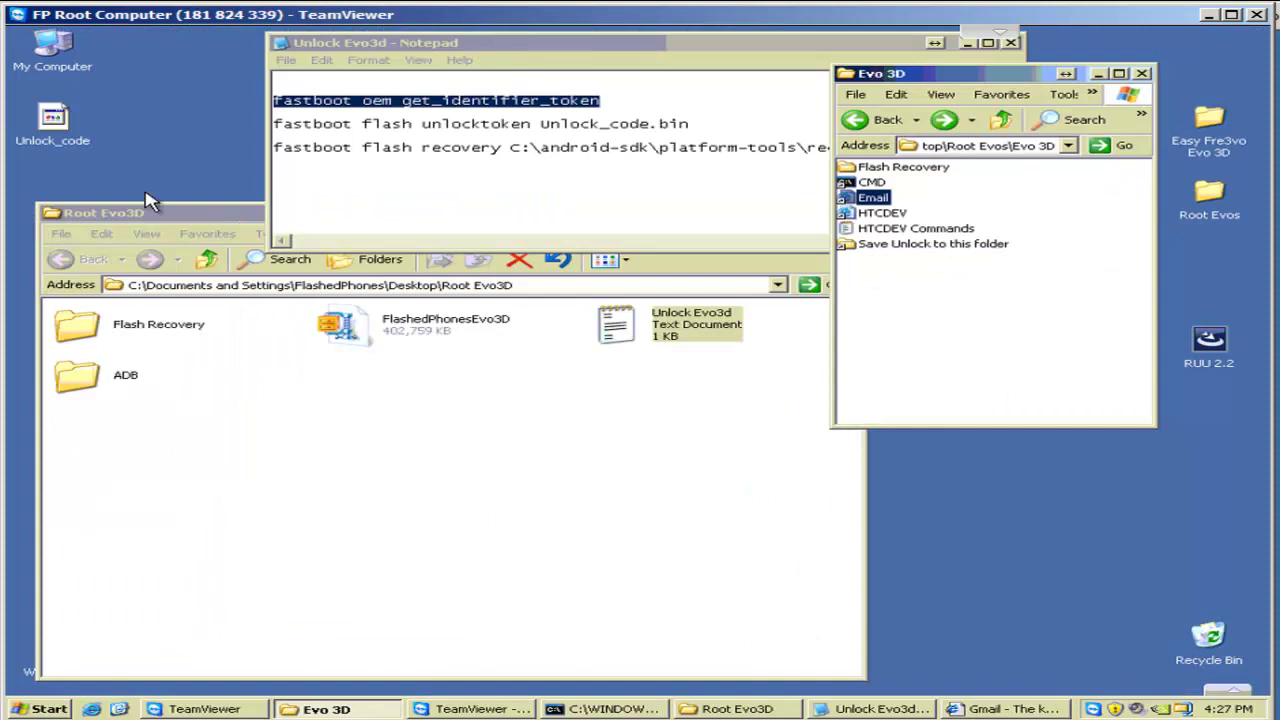
{"action": "left_click", "coordinate": [55, 120]}
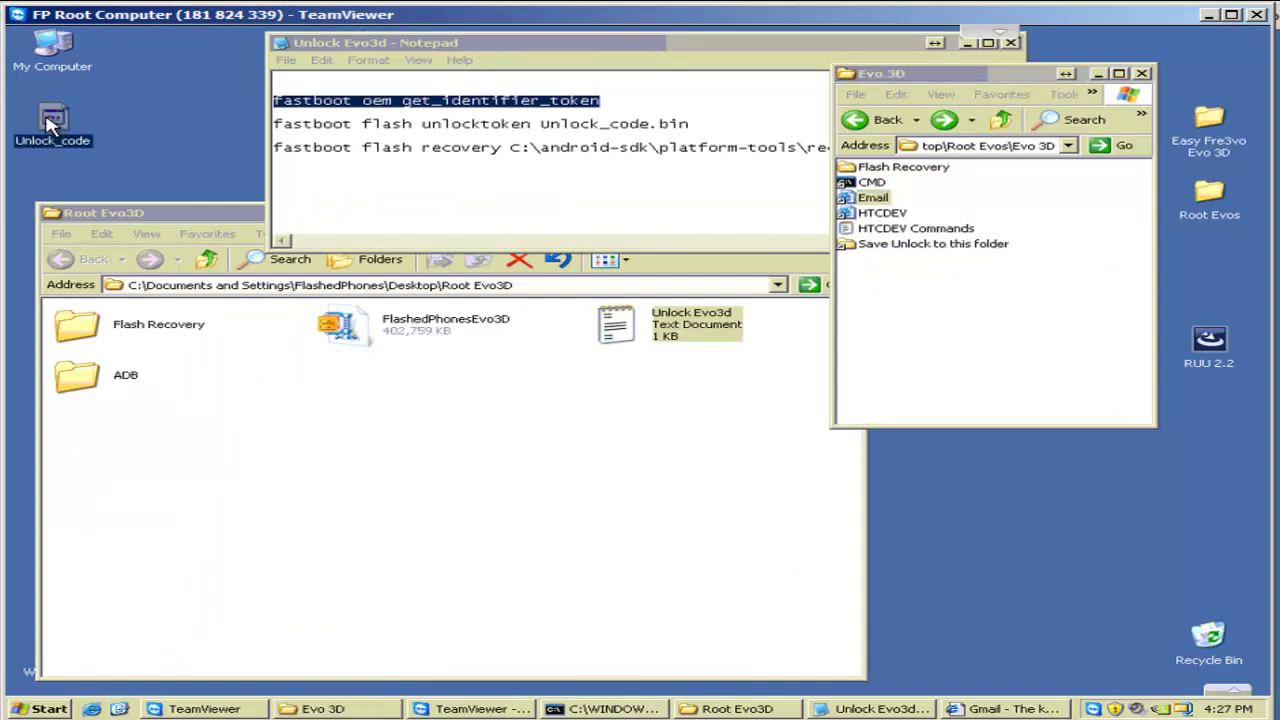
{"action": "right_click", "coordinate": [54, 118]}
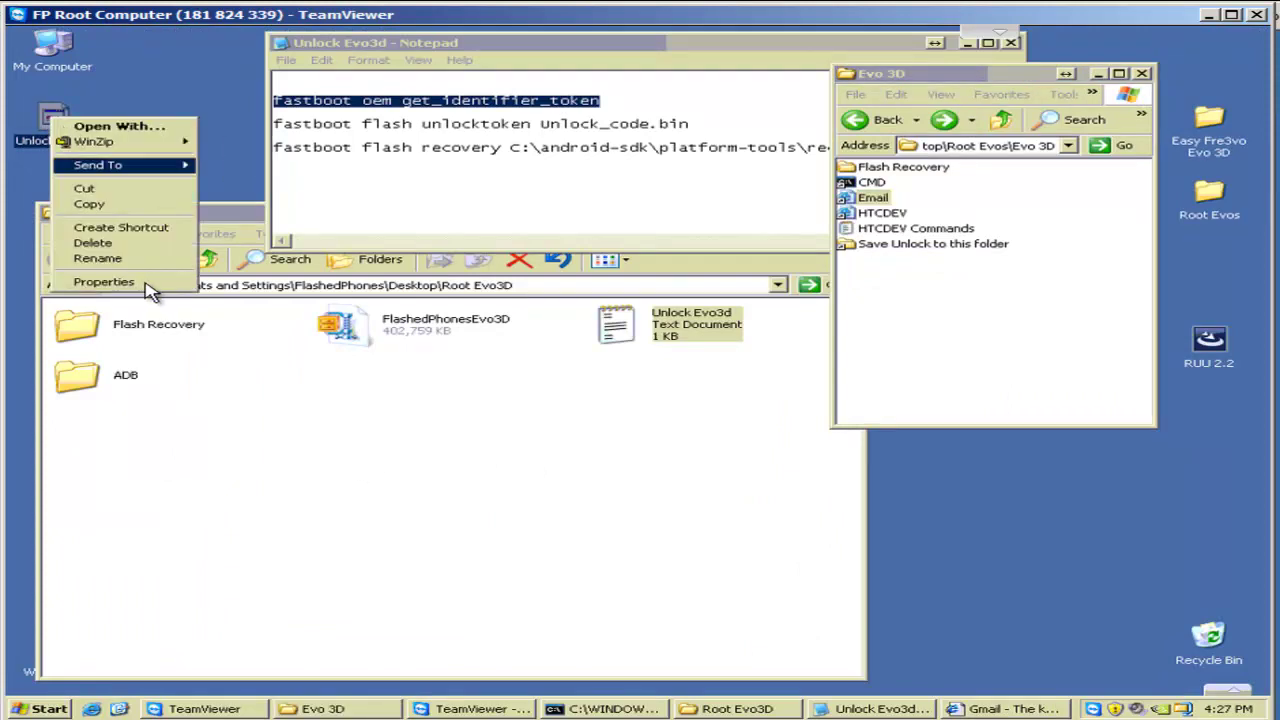
{"action": "left_click", "coordinate": [90, 204]}
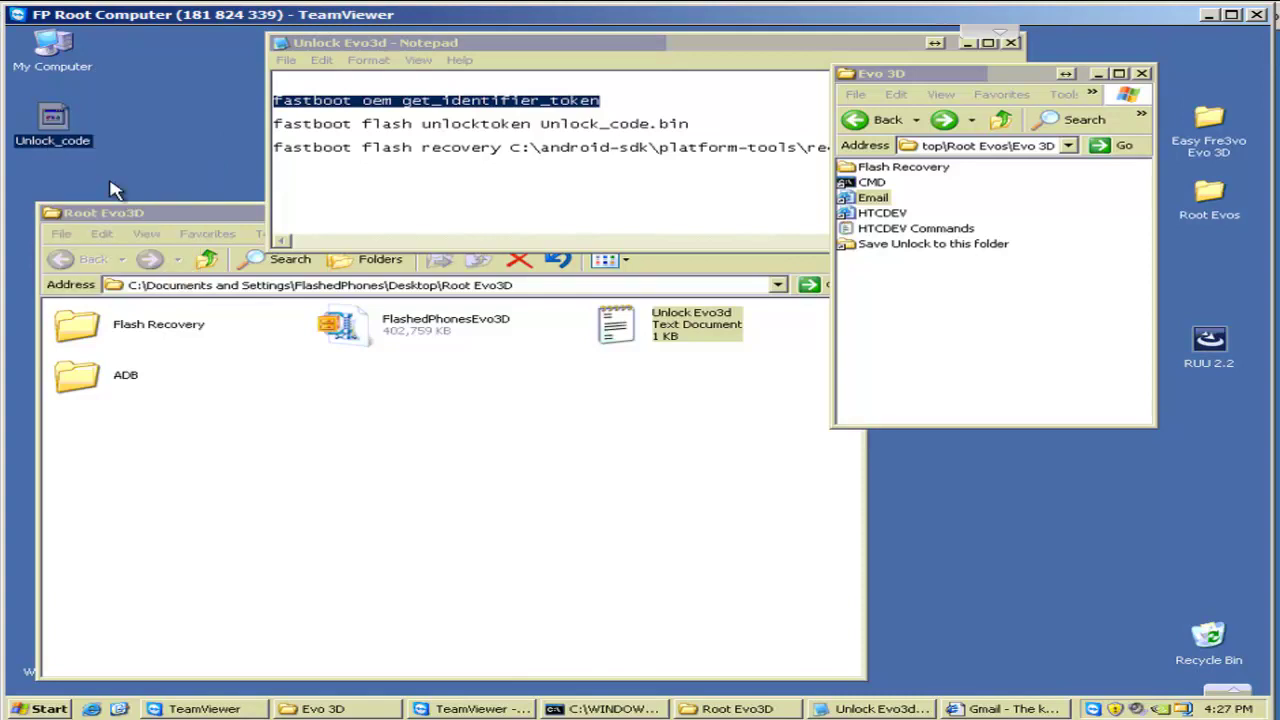
Step: Paste Unlock_code into the C:\ADB folder through My Computer, then close that window
{"action": "double_click", "coordinate": [70, 50]}
{"action": "left_click", "coordinate": [230, 372]}
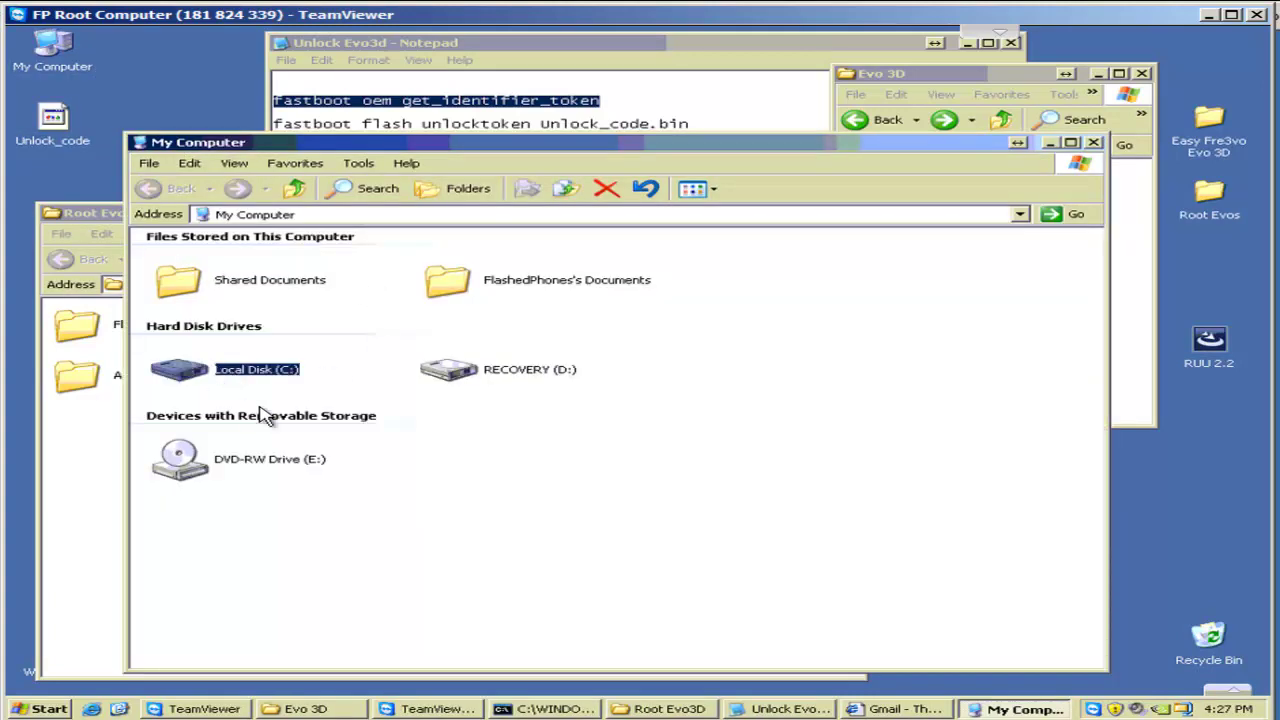
{"action": "double_click", "coordinate": [178, 370]}
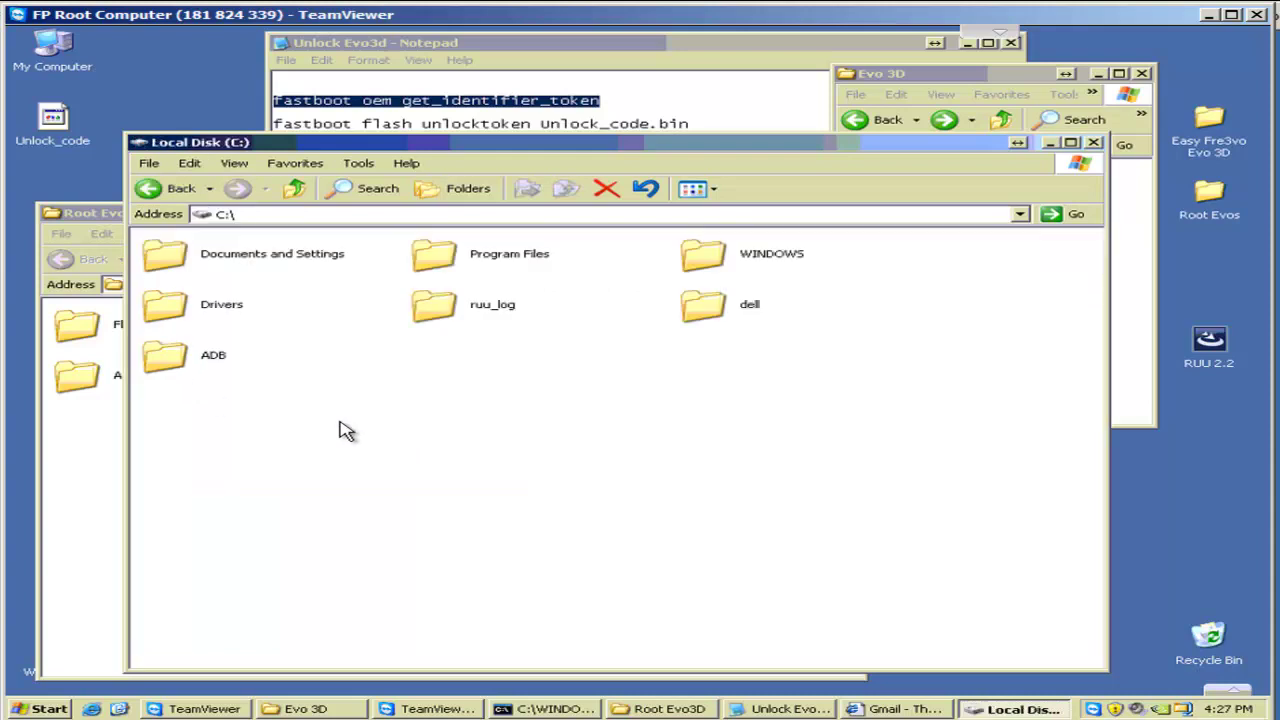
{"action": "left_click", "coordinate": [170, 366]}
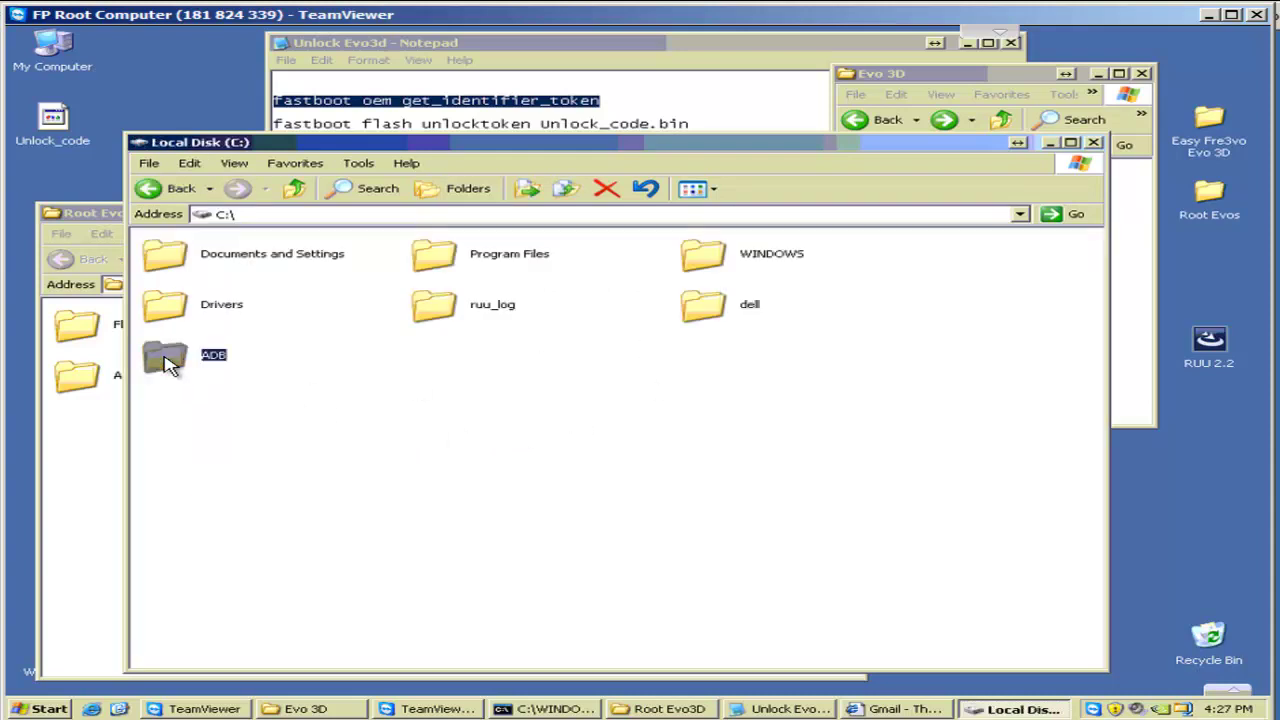
{"action": "double_click", "coordinate": [170, 366]}
{"action": "right_click", "coordinate": [487, 372]}
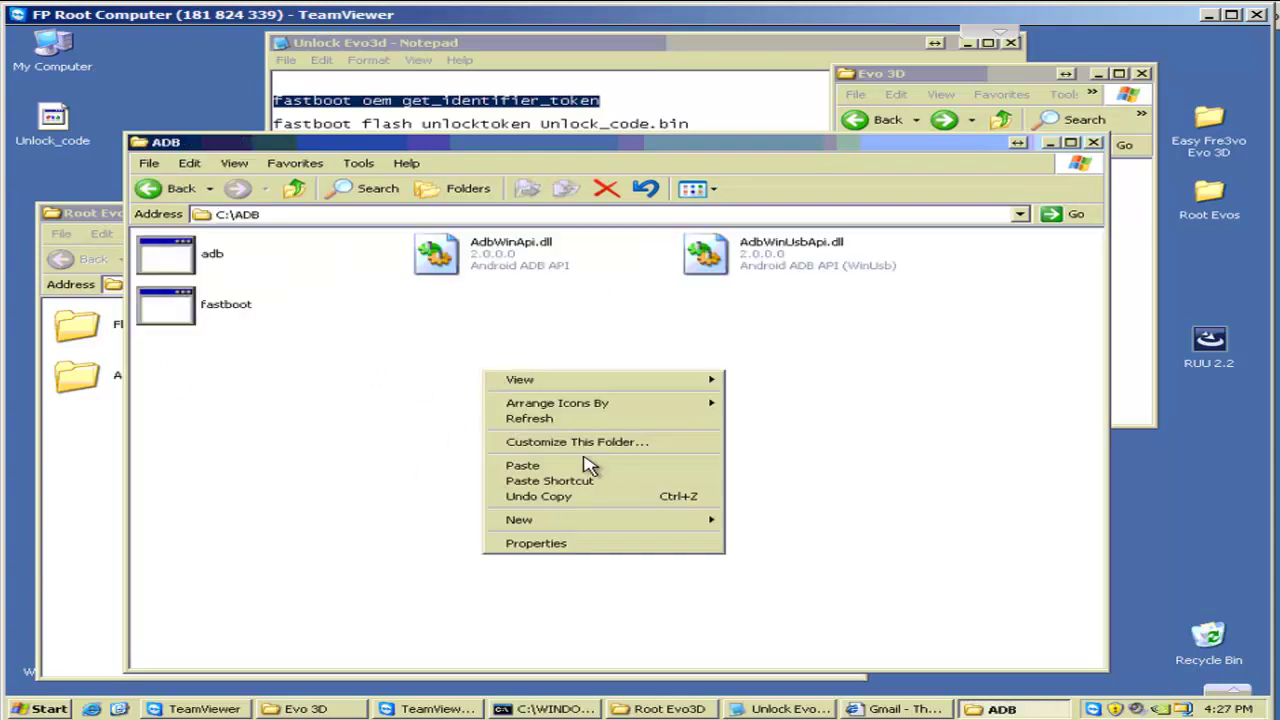
{"action": "left_click", "coordinate": [589, 466]}
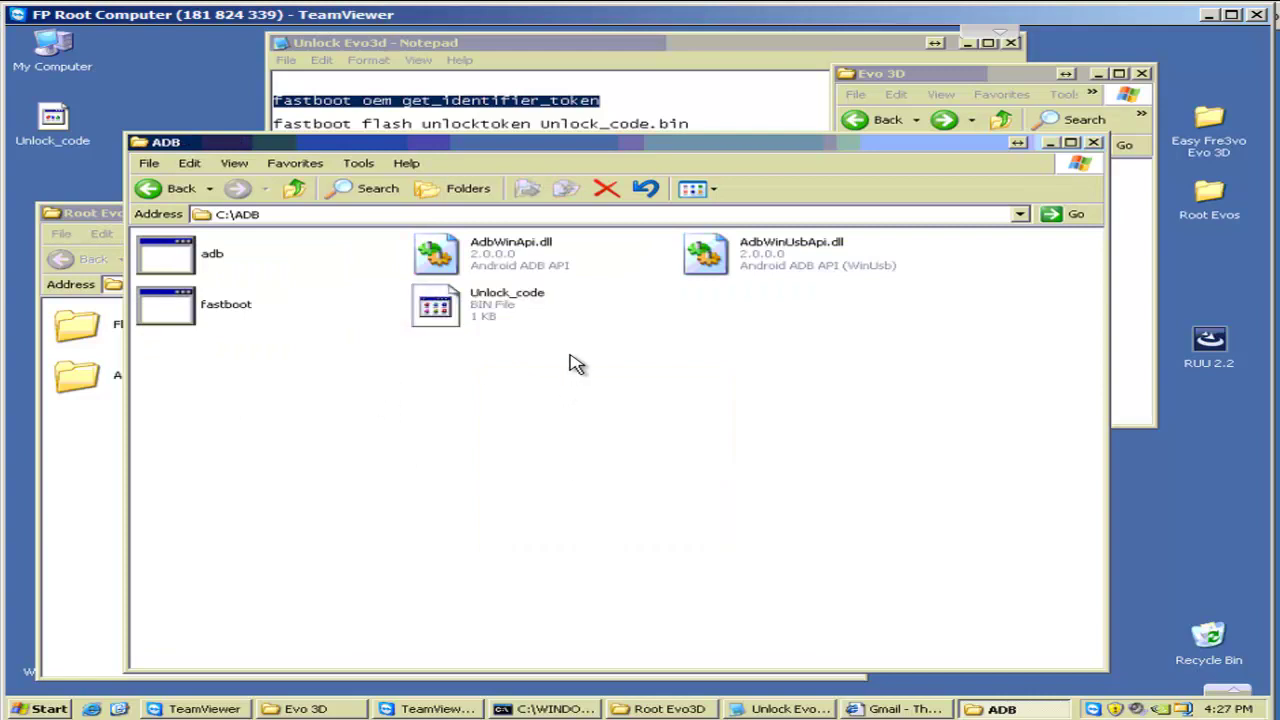
{"action": "left_click", "coordinate": [1094, 143]}
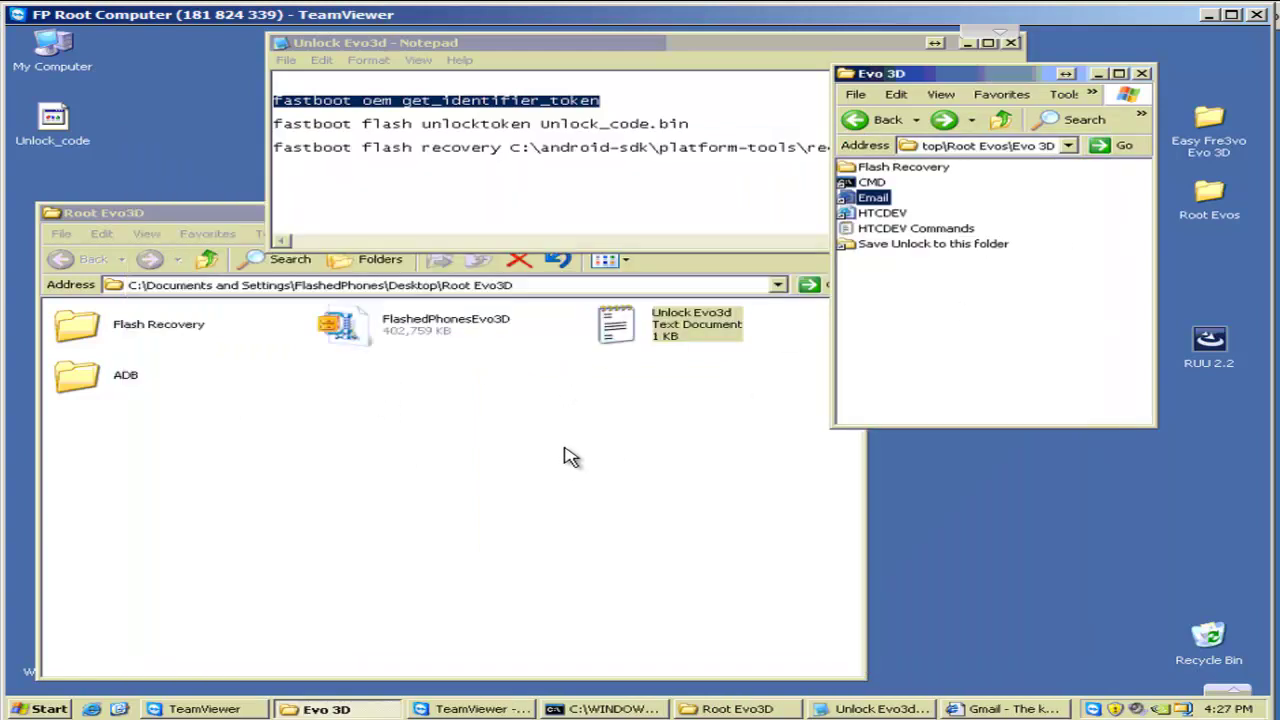
Step: Copy 'fastboot flash unlocktoken Unlock_code.bin' from the Unlock Evo3d notes and paste it at the C:\ADB prompt
{"action": "left_click", "coordinate": [729, 123]}
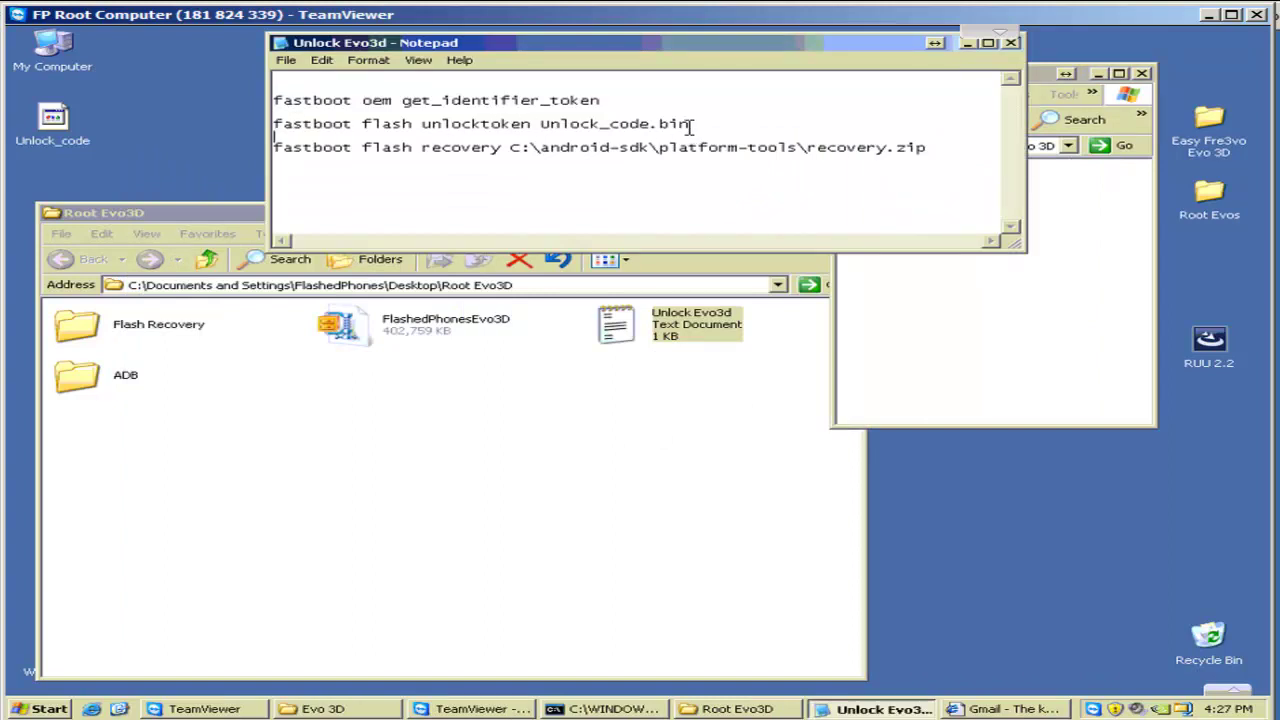
{"action": "left_click_drag", "start_coordinate": [689, 126], "coordinate": [249, 128]}
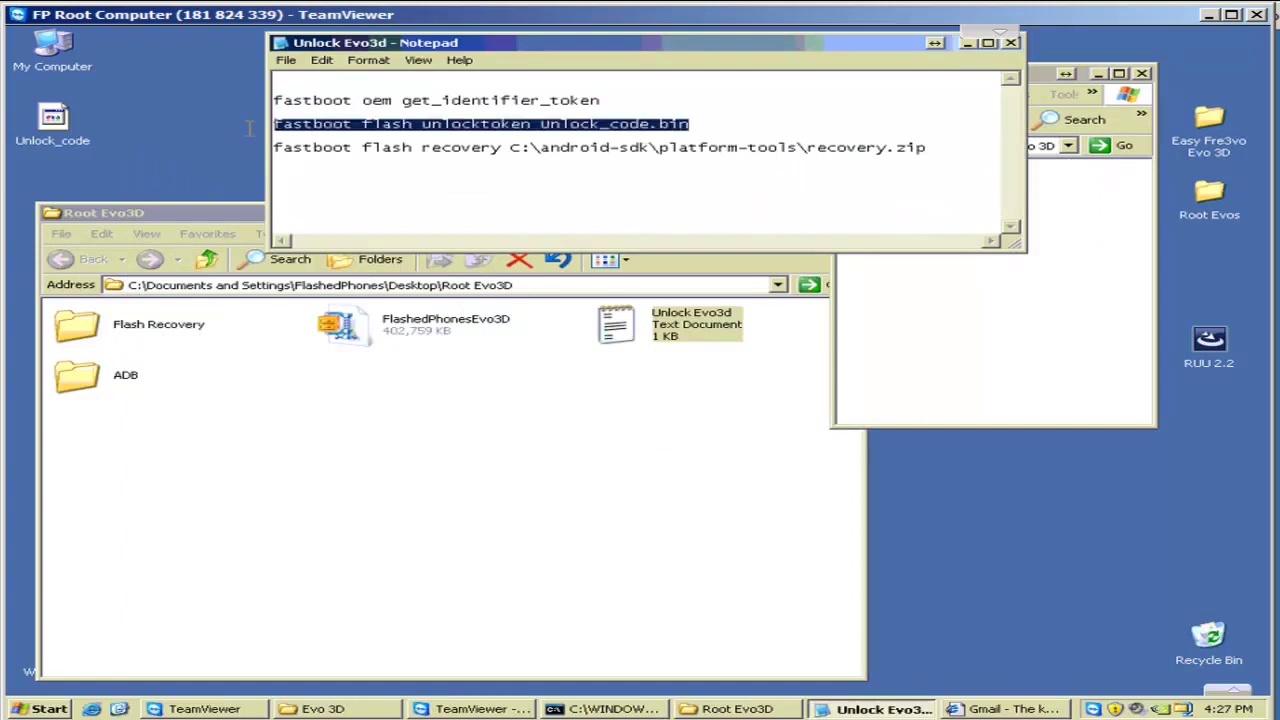
{"action": "right_click", "coordinate": [395, 121]}
{"action": "left_click", "coordinate": [466, 172]}
{"action": "left_click", "coordinate": [609, 709]}
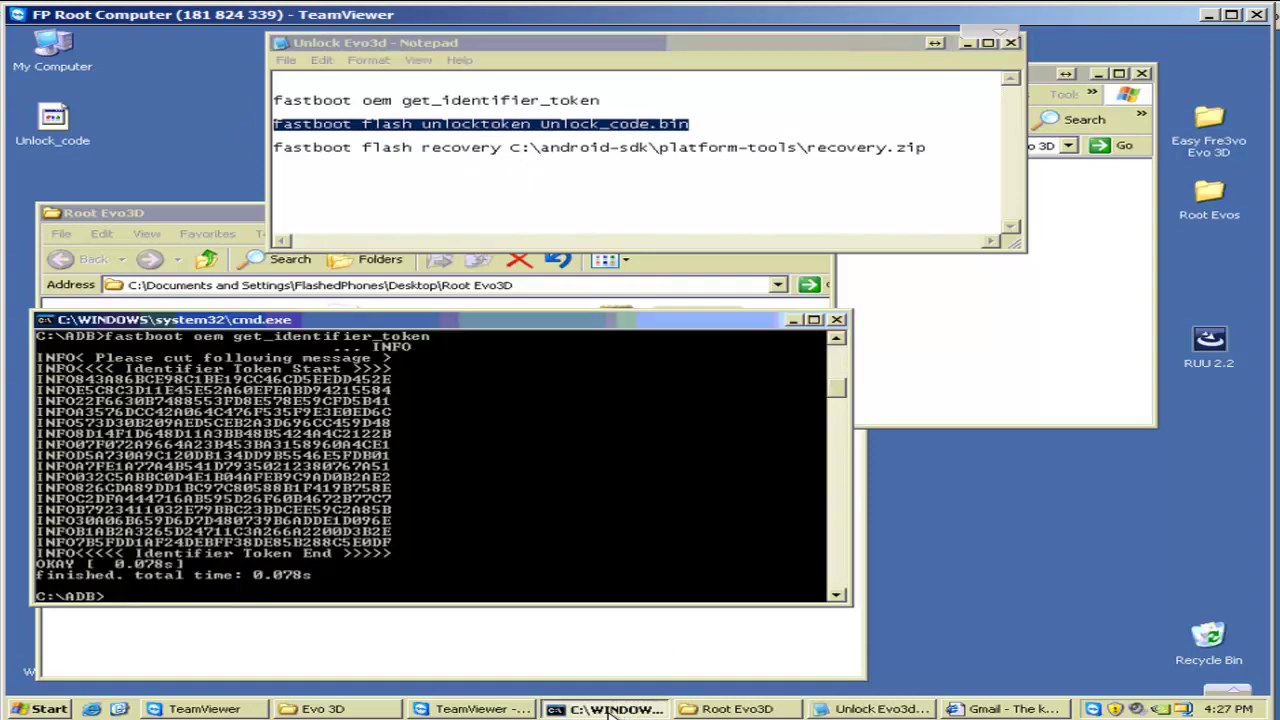
{"action": "right_click", "coordinate": [345, 592]}
{"action": "left_click", "coordinate": [384, 630]}
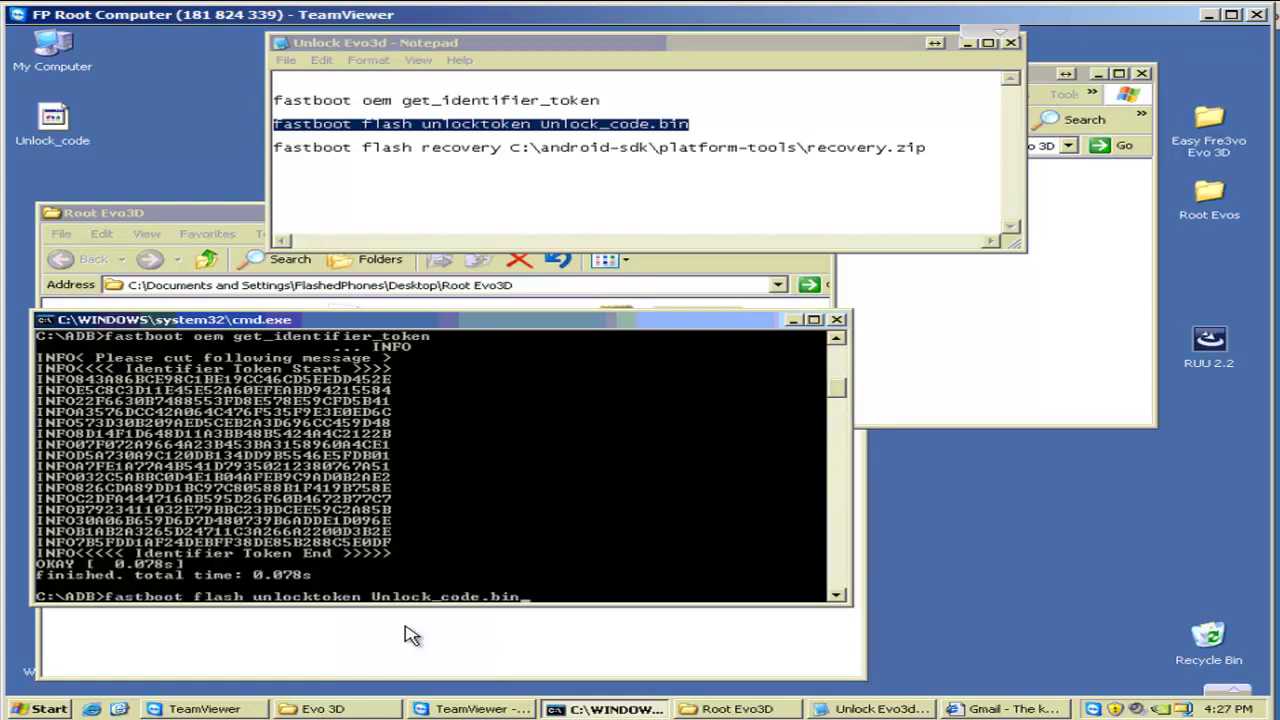
Step: Execute fastboot flash unlocktoken Unlock_code.bin to flash the unlock code to the phone
{"action": "key", "text": "Return"}
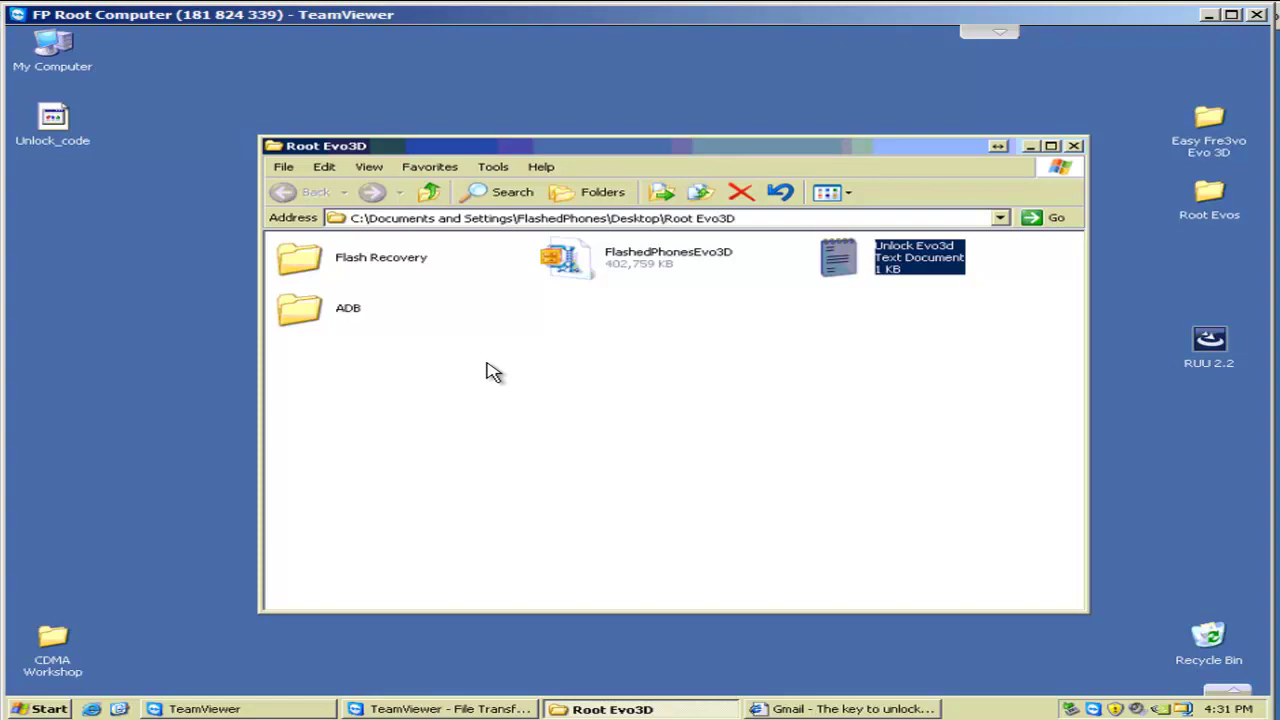
Step: Launch the Do it! batch file in Root Evo3D\Flash Recovery and continue past the connection reminder
{"action": "left_click", "coordinate": [237, 443]}
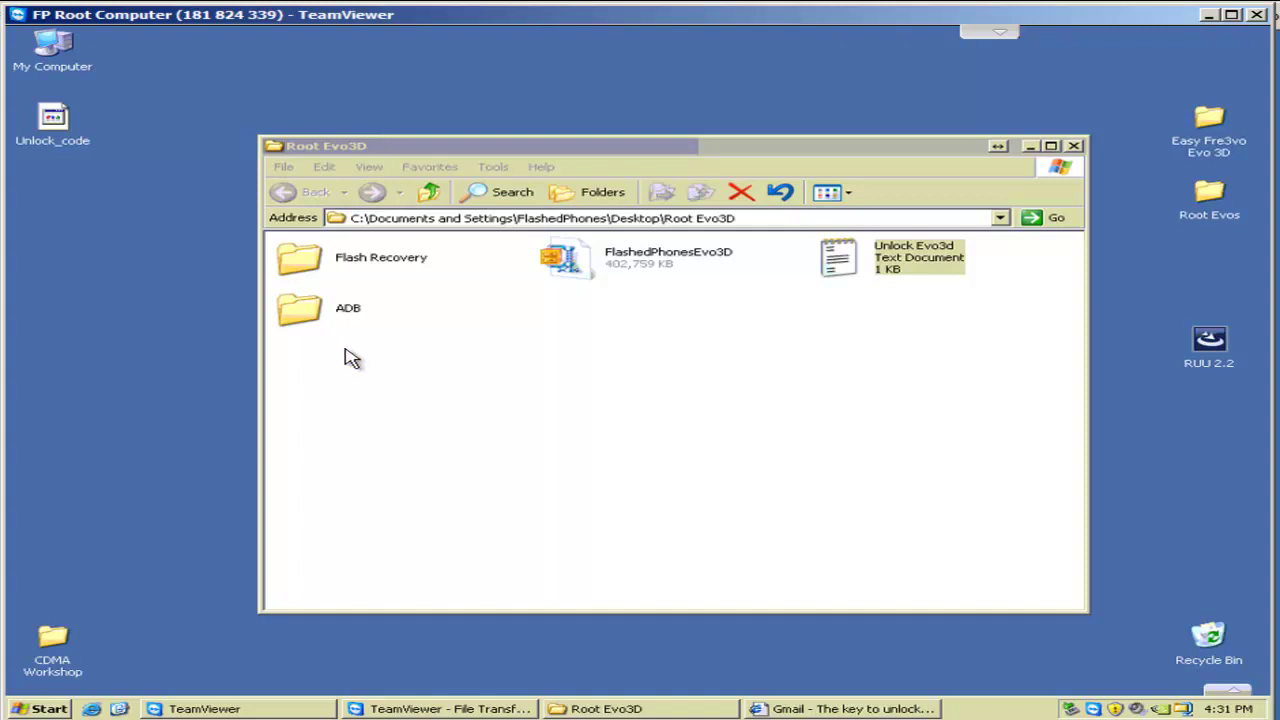
{"action": "double_click", "coordinate": [363, 262]}
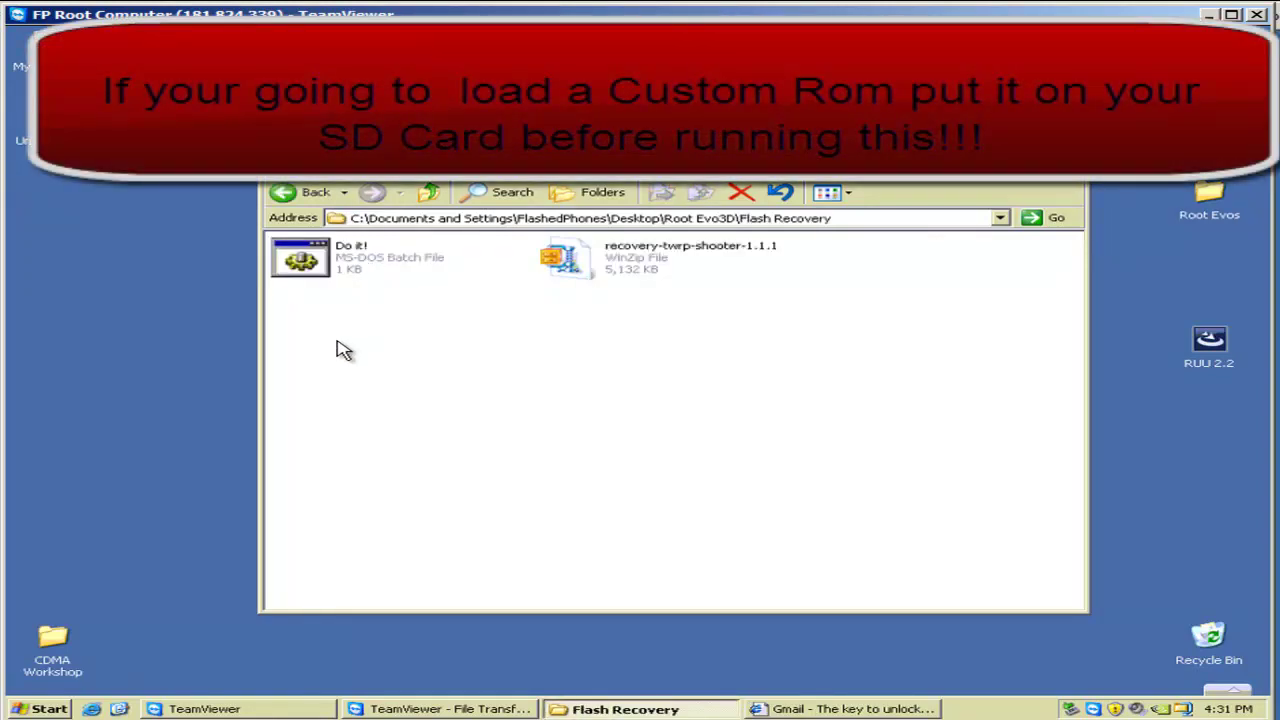
{"action": "left_click", "coordinate": [304, 258]}
{"action": "double_click", "coordinate": [304, 258]}
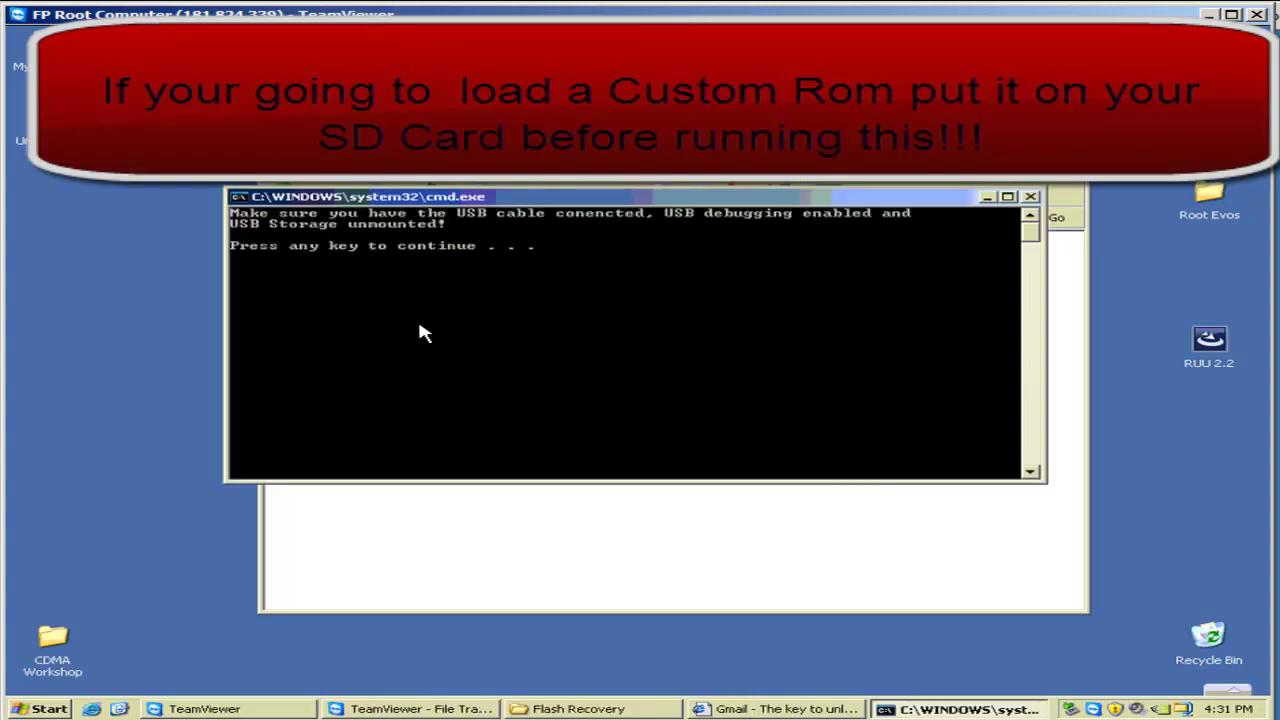
{"action": "key", "text": "Return"}
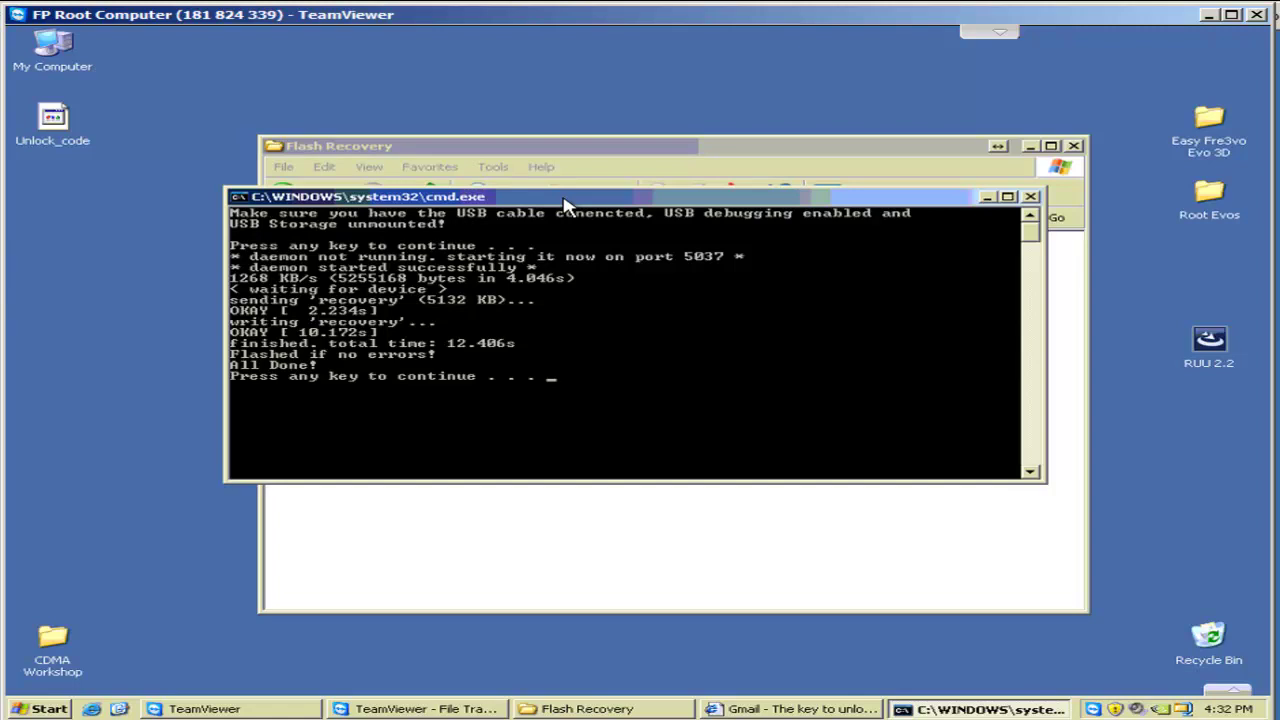
Step: Dismiss the finished flashing console to return to the Flash Recovery folder
{"action": "key", "text": "Return"}
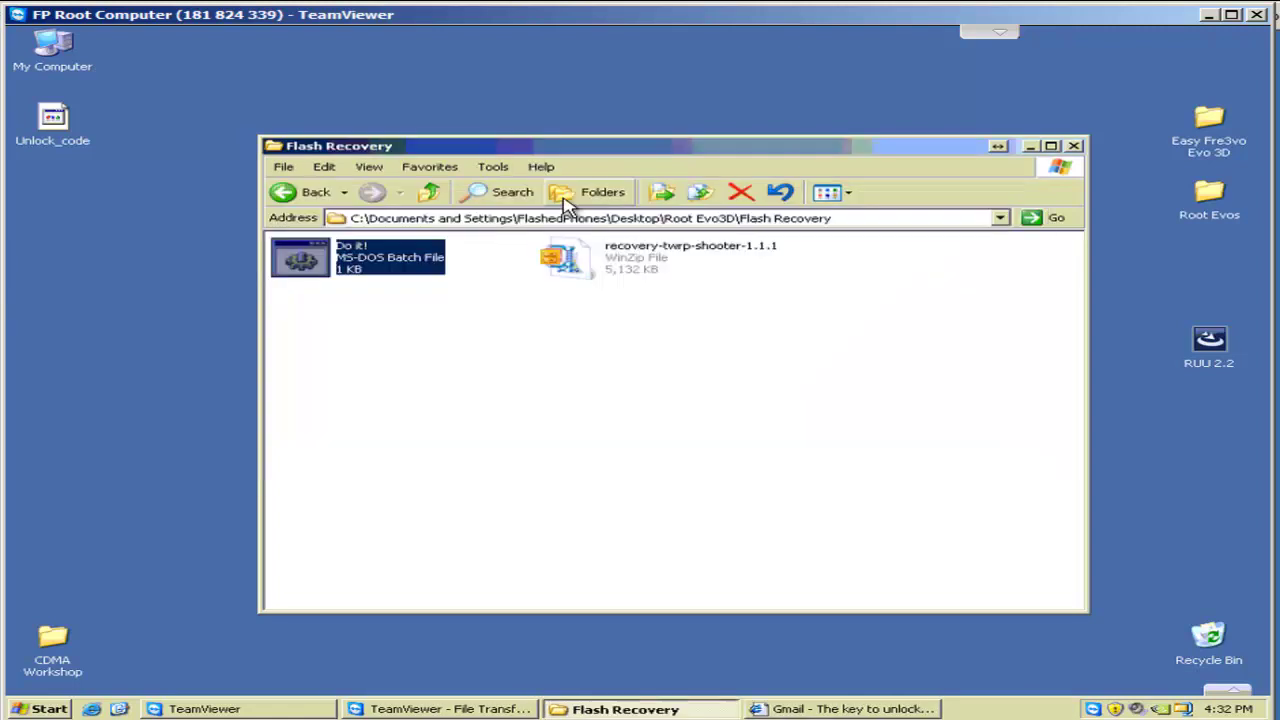